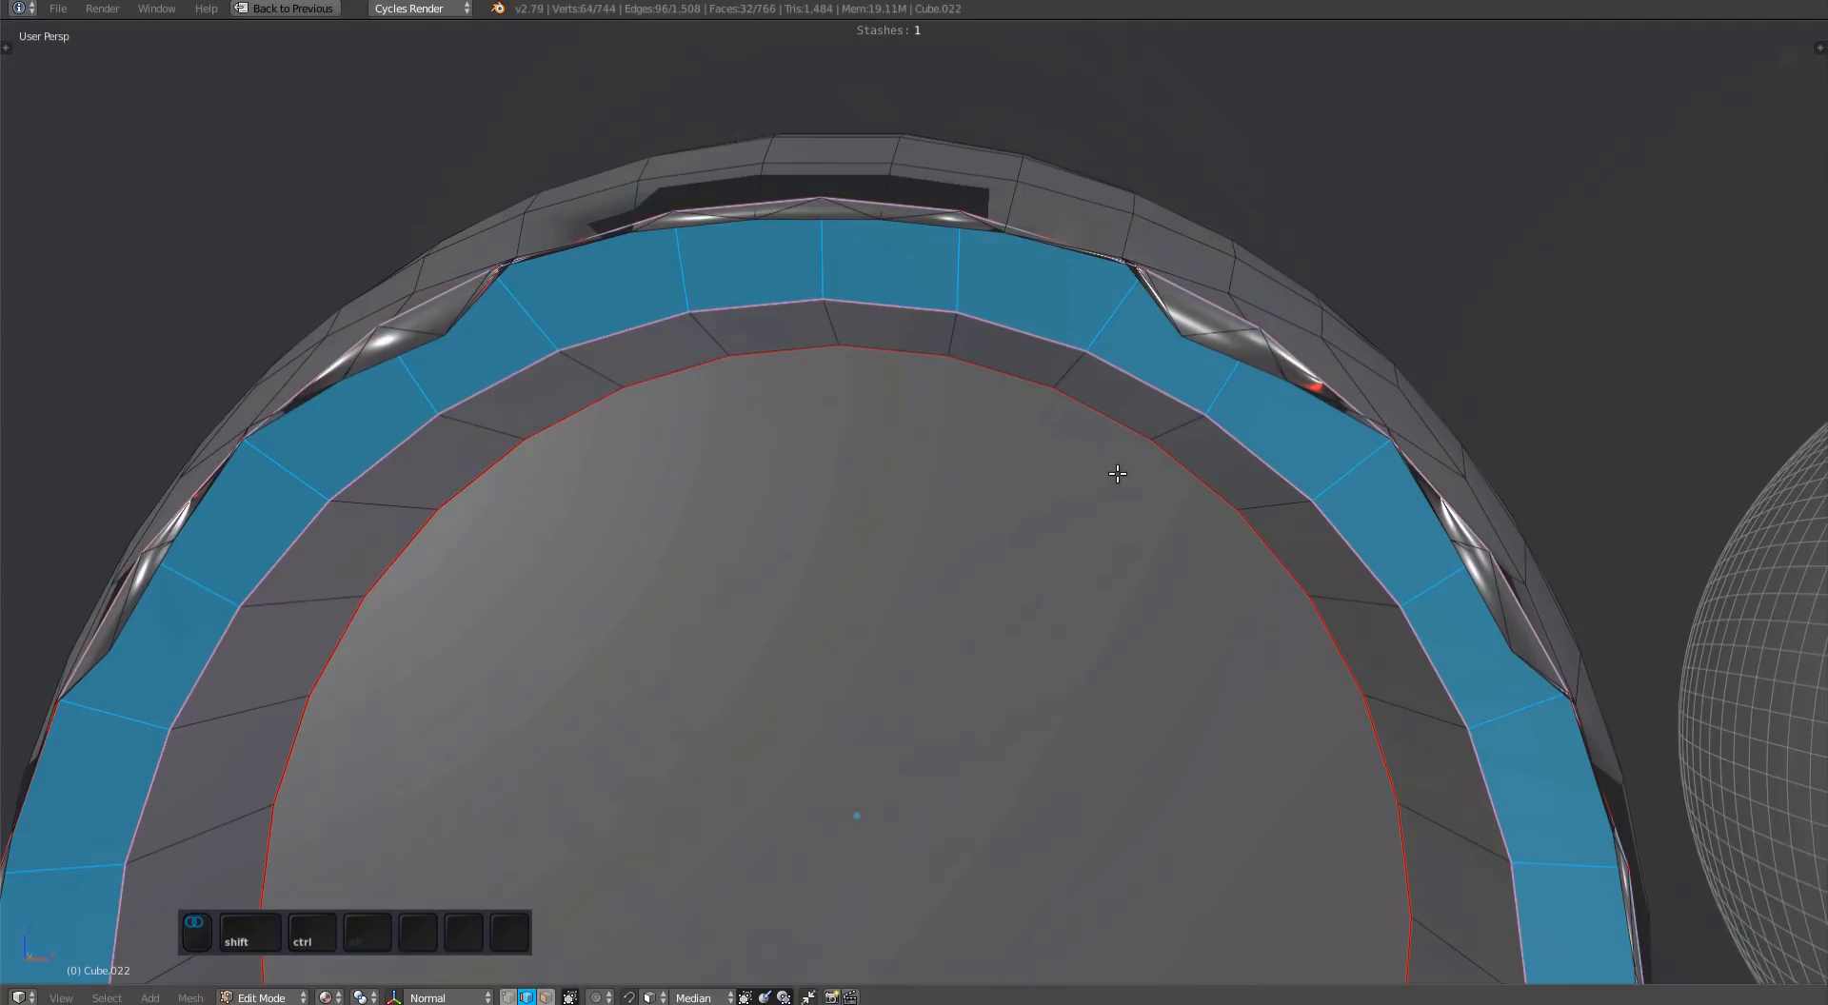
Step: Revert the previous chamfer on the low-poly sphere and keep the circular rim of its opening selected
key("F6")
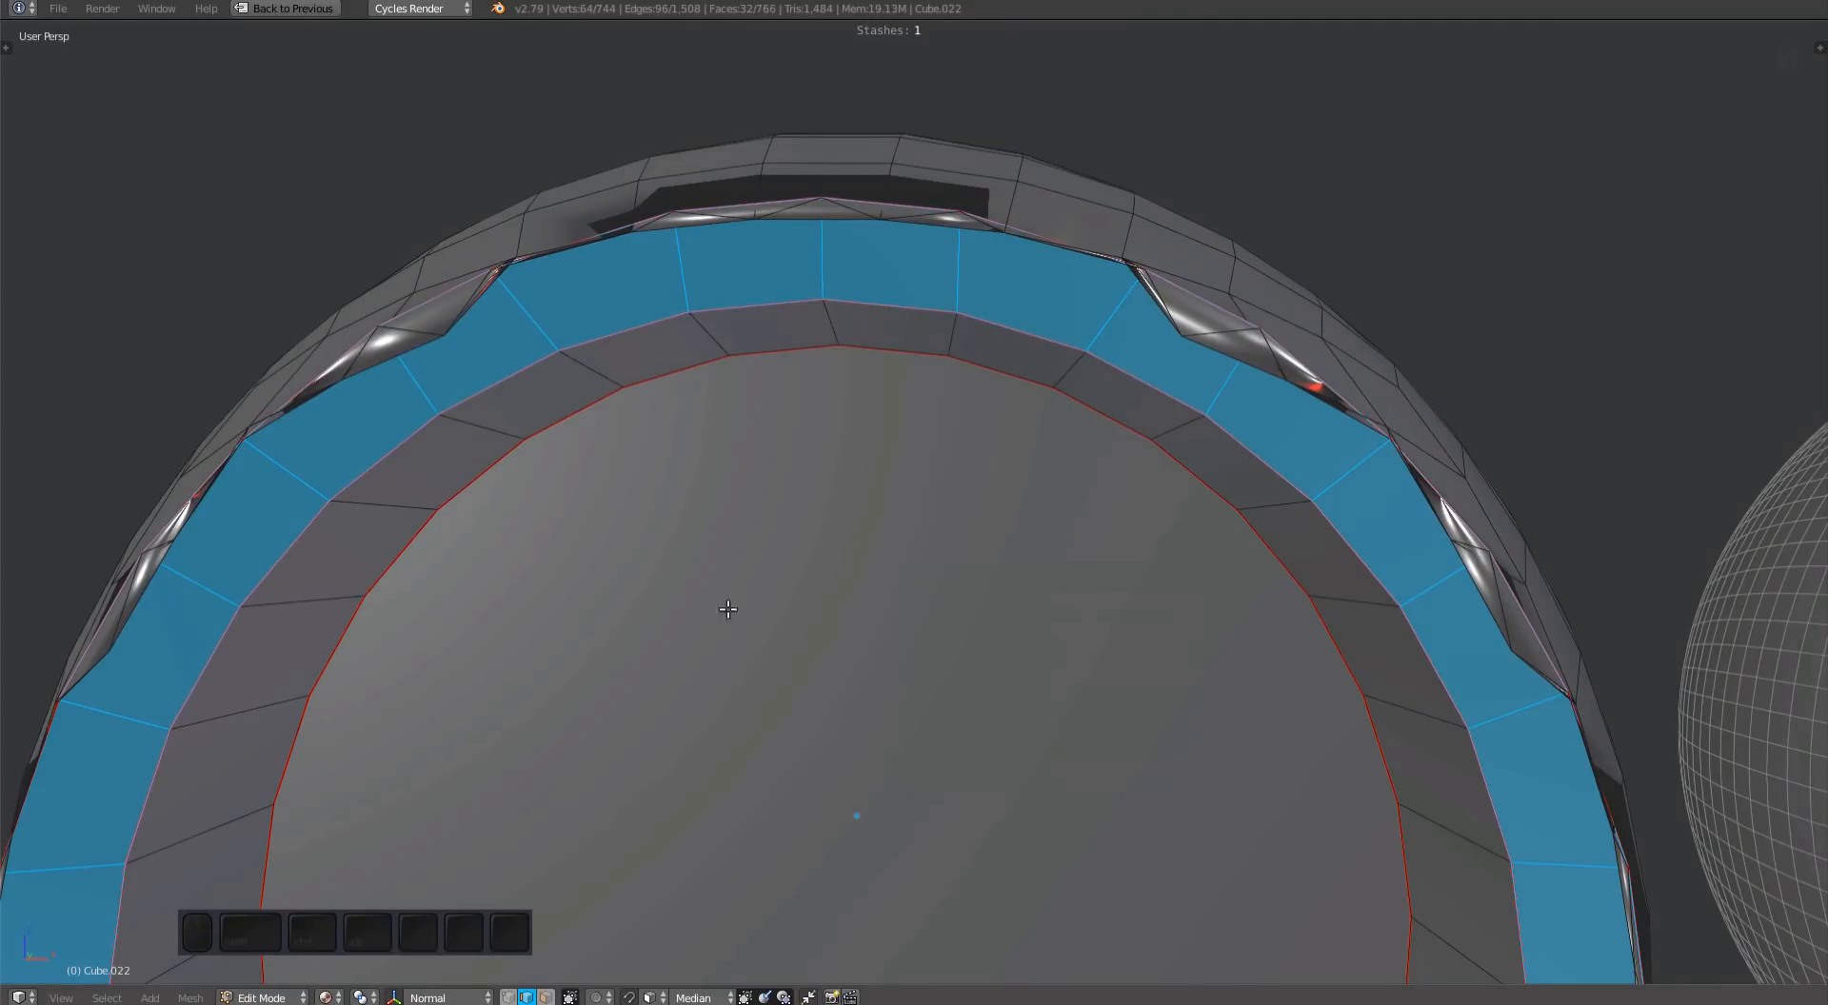
scroll(952, 623, "down", 2)
middle_click_drag(952, 623, 893, 489)
key("Tab")
left_click(702, 469)
key("a")
middle_click_drag(702, 470, 786, 522)
scroll(872, 422, "down", 1)
scroll(911, 441, "down", 1)
scroll(910, 441, "up", 1)
key("F1")
key("F1")
key("F1")
Step: Run the MESHmachine Chamfer on the sphere's circular rim with a width of 0.199
key("shift+y")
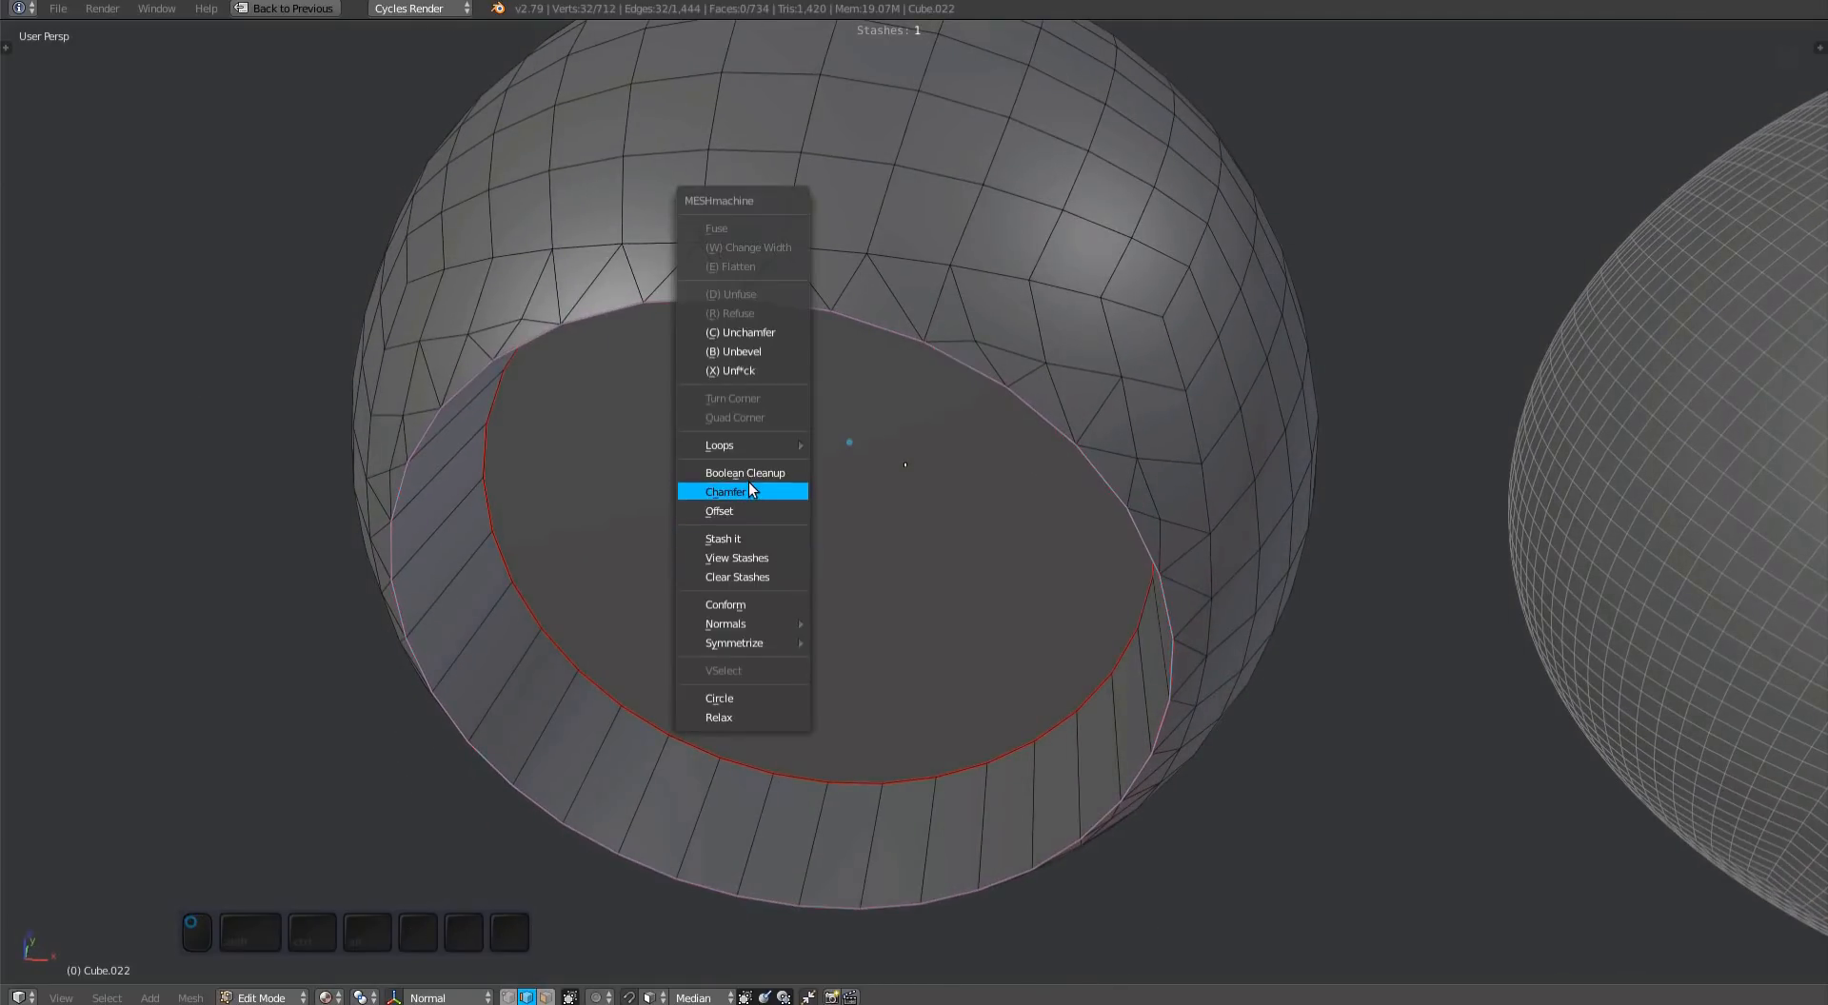
left_click(751, 490)
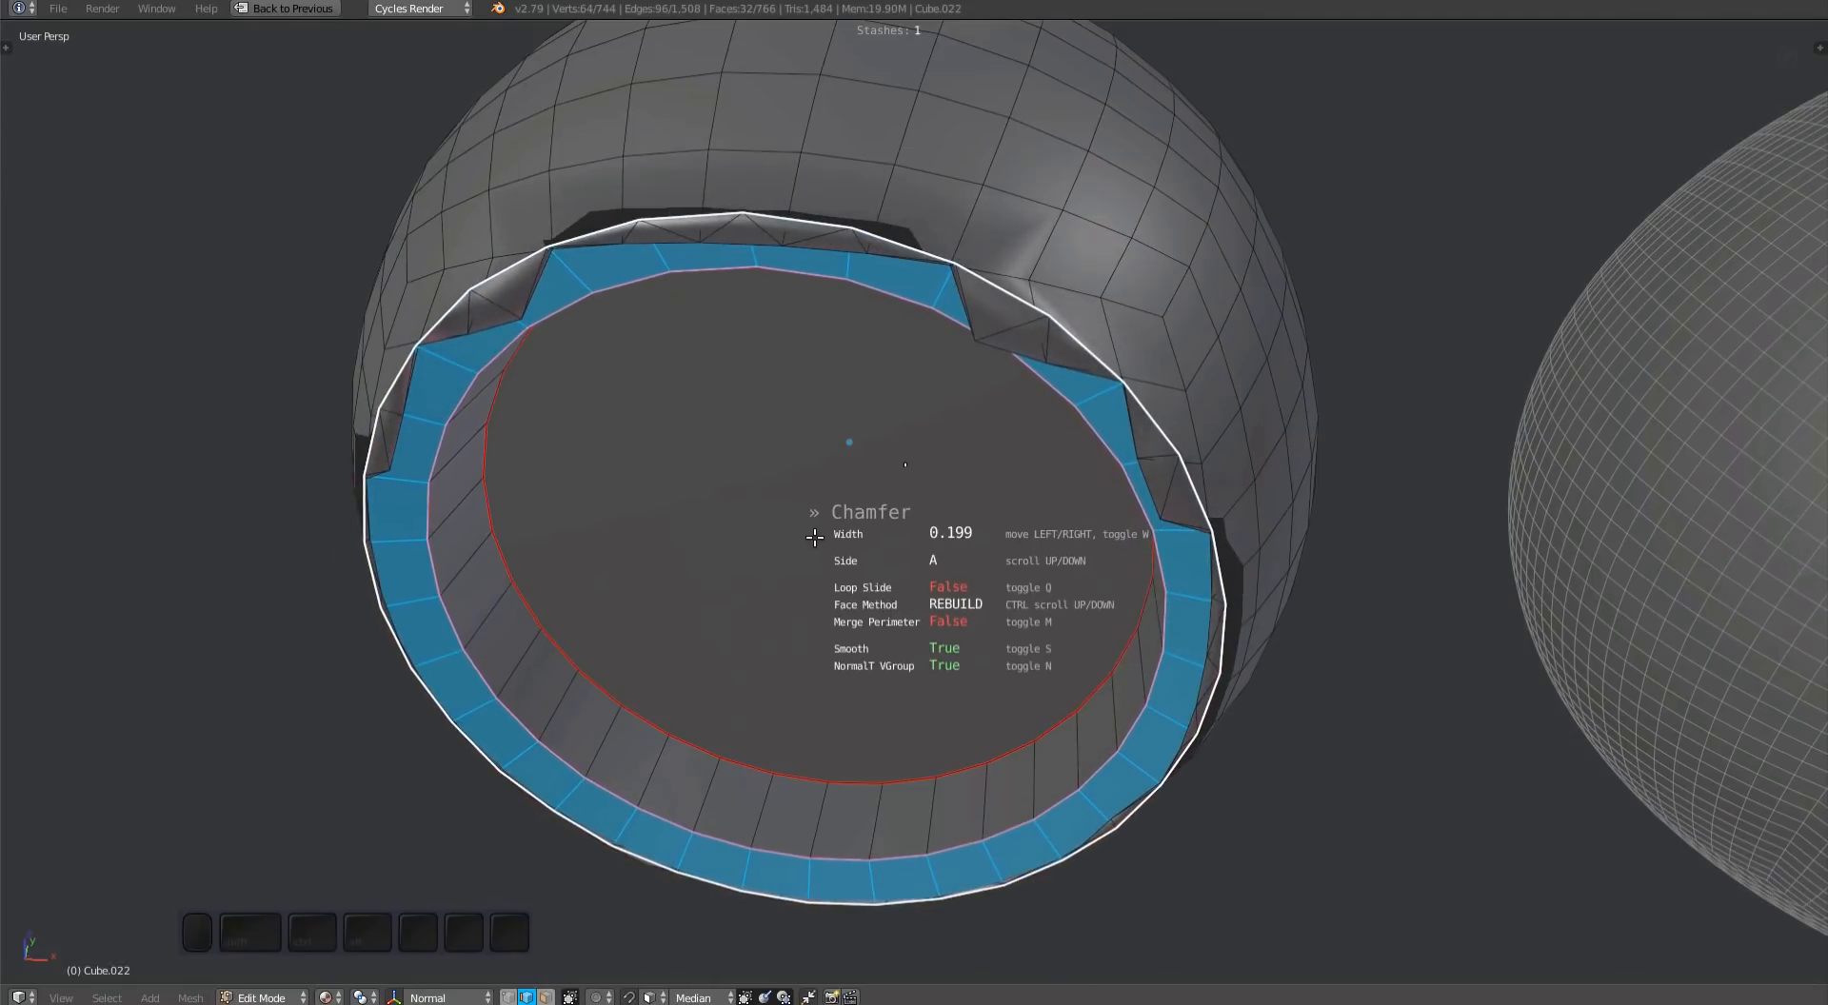
middle_click_drag(706, 544, 792, 494)
scroll(792, 494, "up", 1)
middle_click_drag(870, 552, 803, 466, "shift")
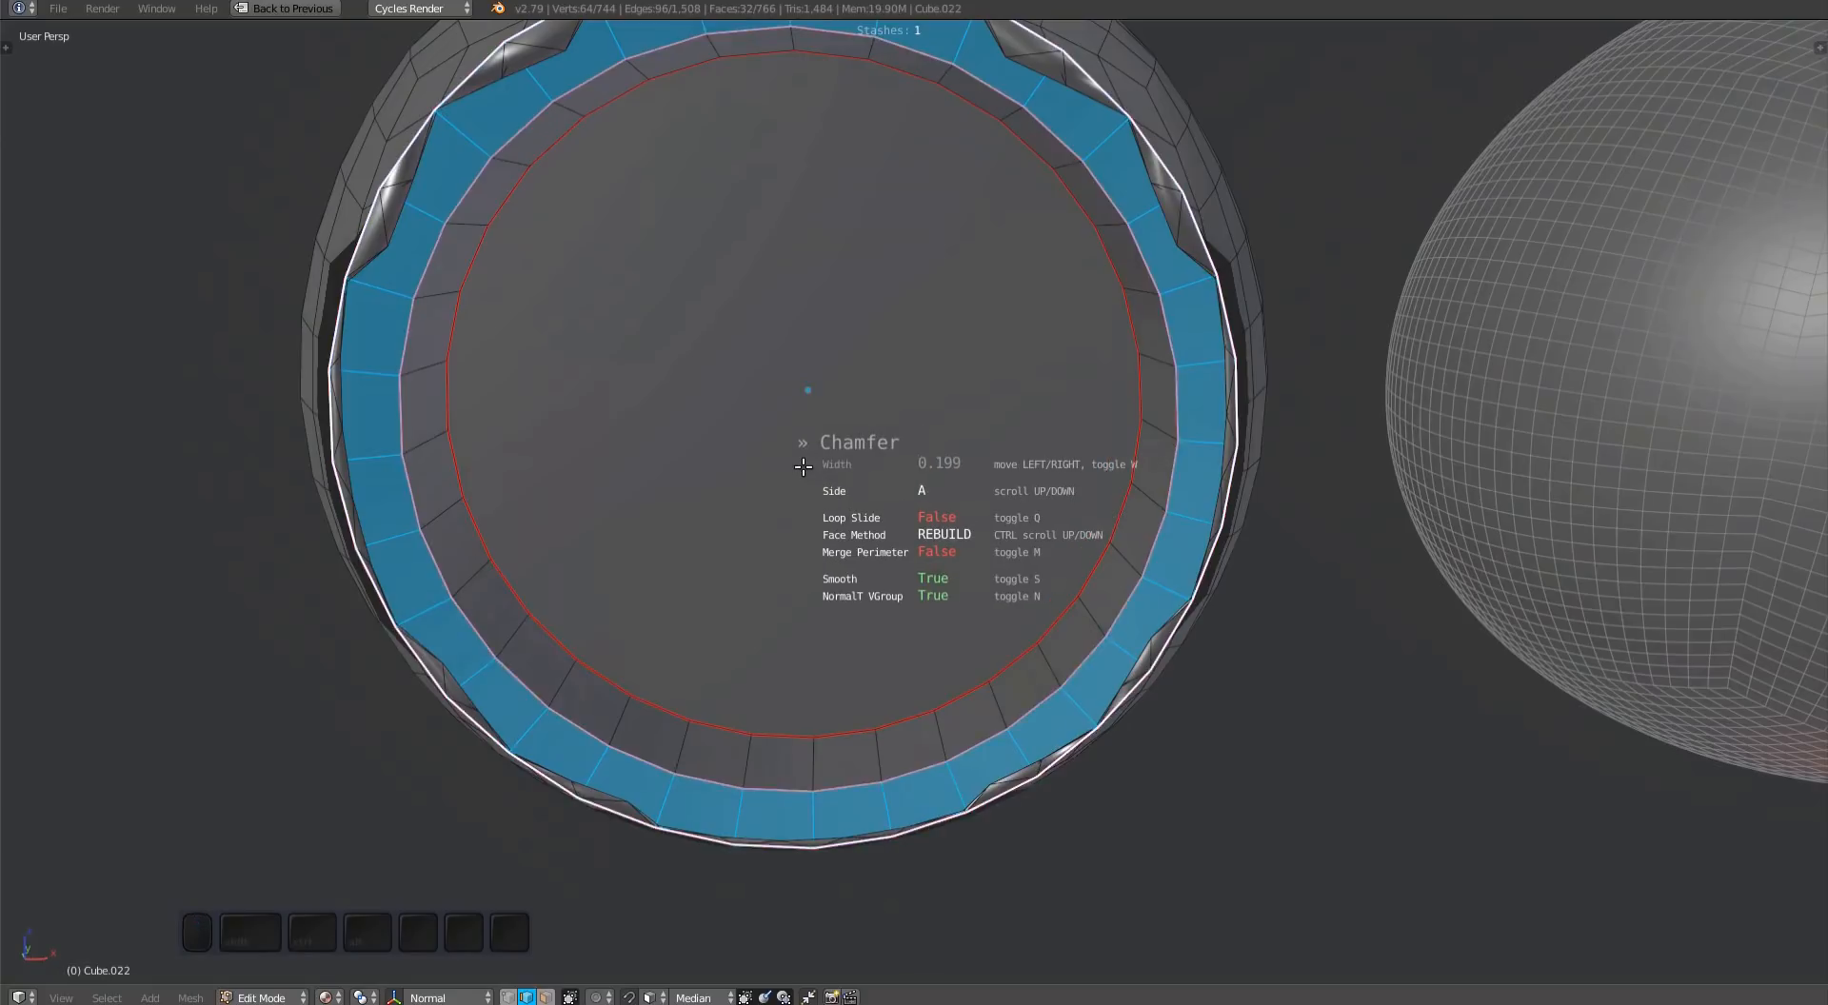
Step: Try Loop Slide on and off for the chamfer with side B
middle_click_drag(803, 467, 851, 478)
key("q")
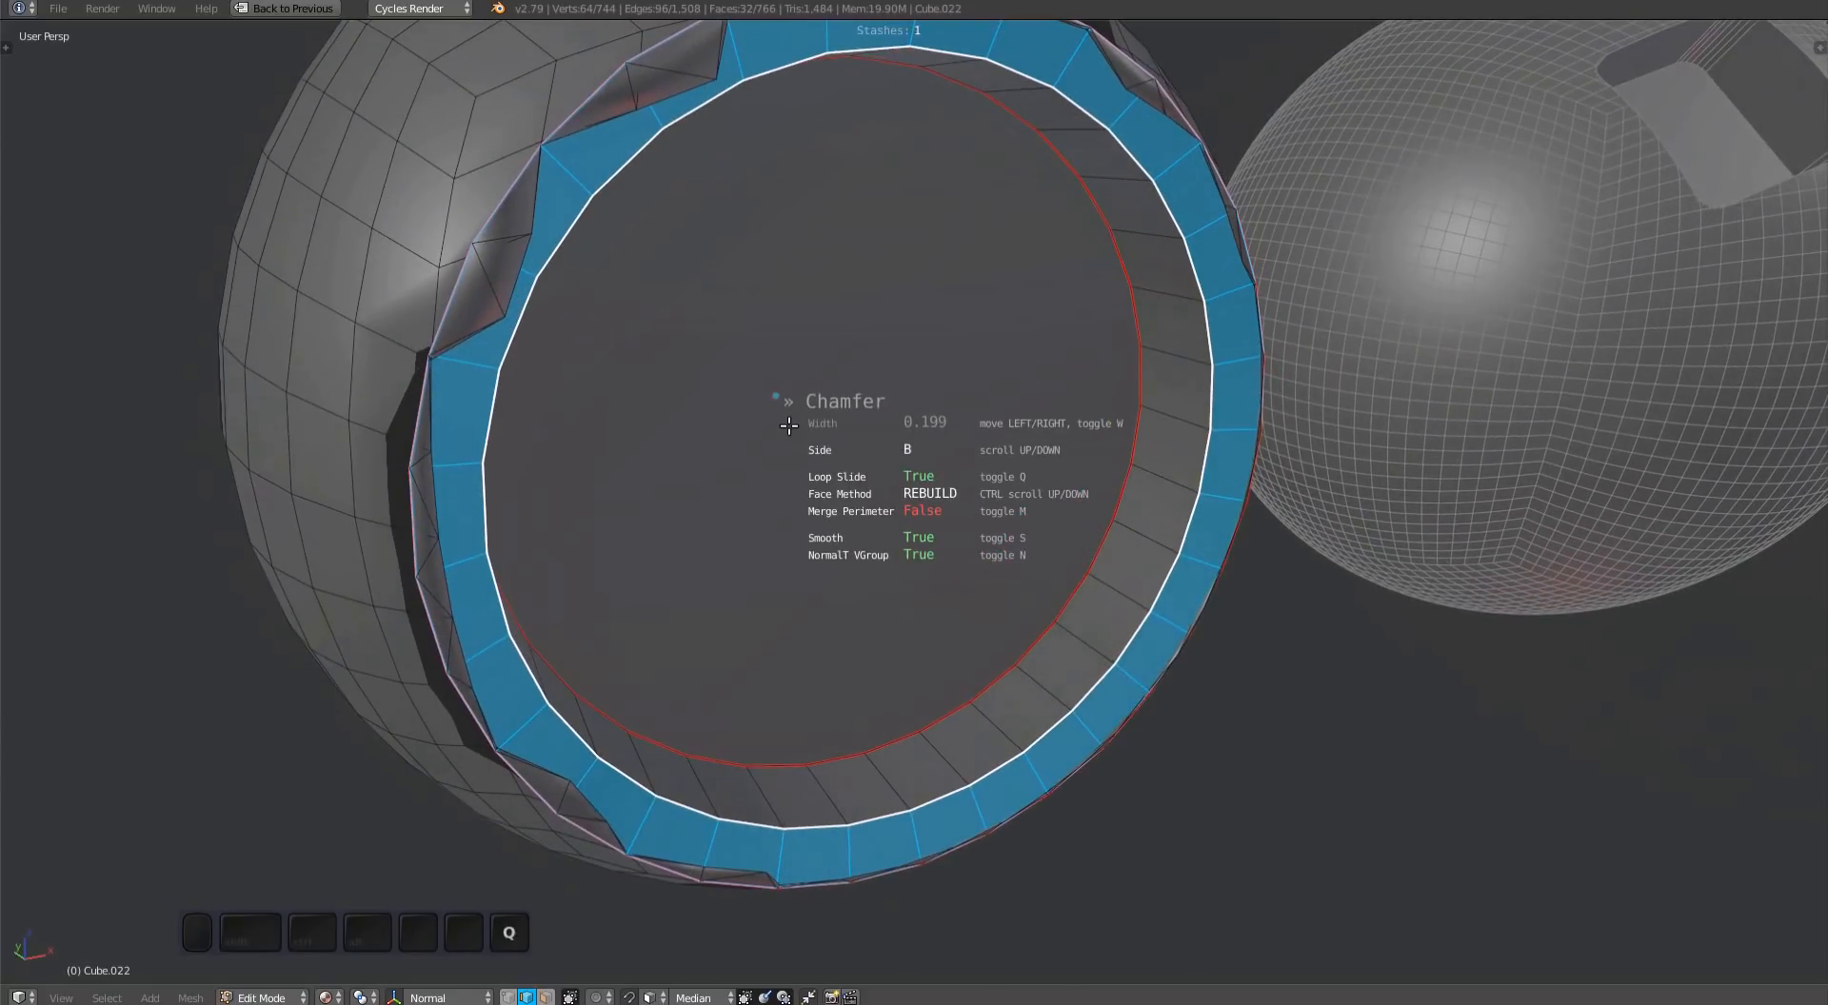
key("q")
middle_click_drag(787, 426, 751, 572)
middle_click_drag(751, 572, 801, 261, "ctrl")
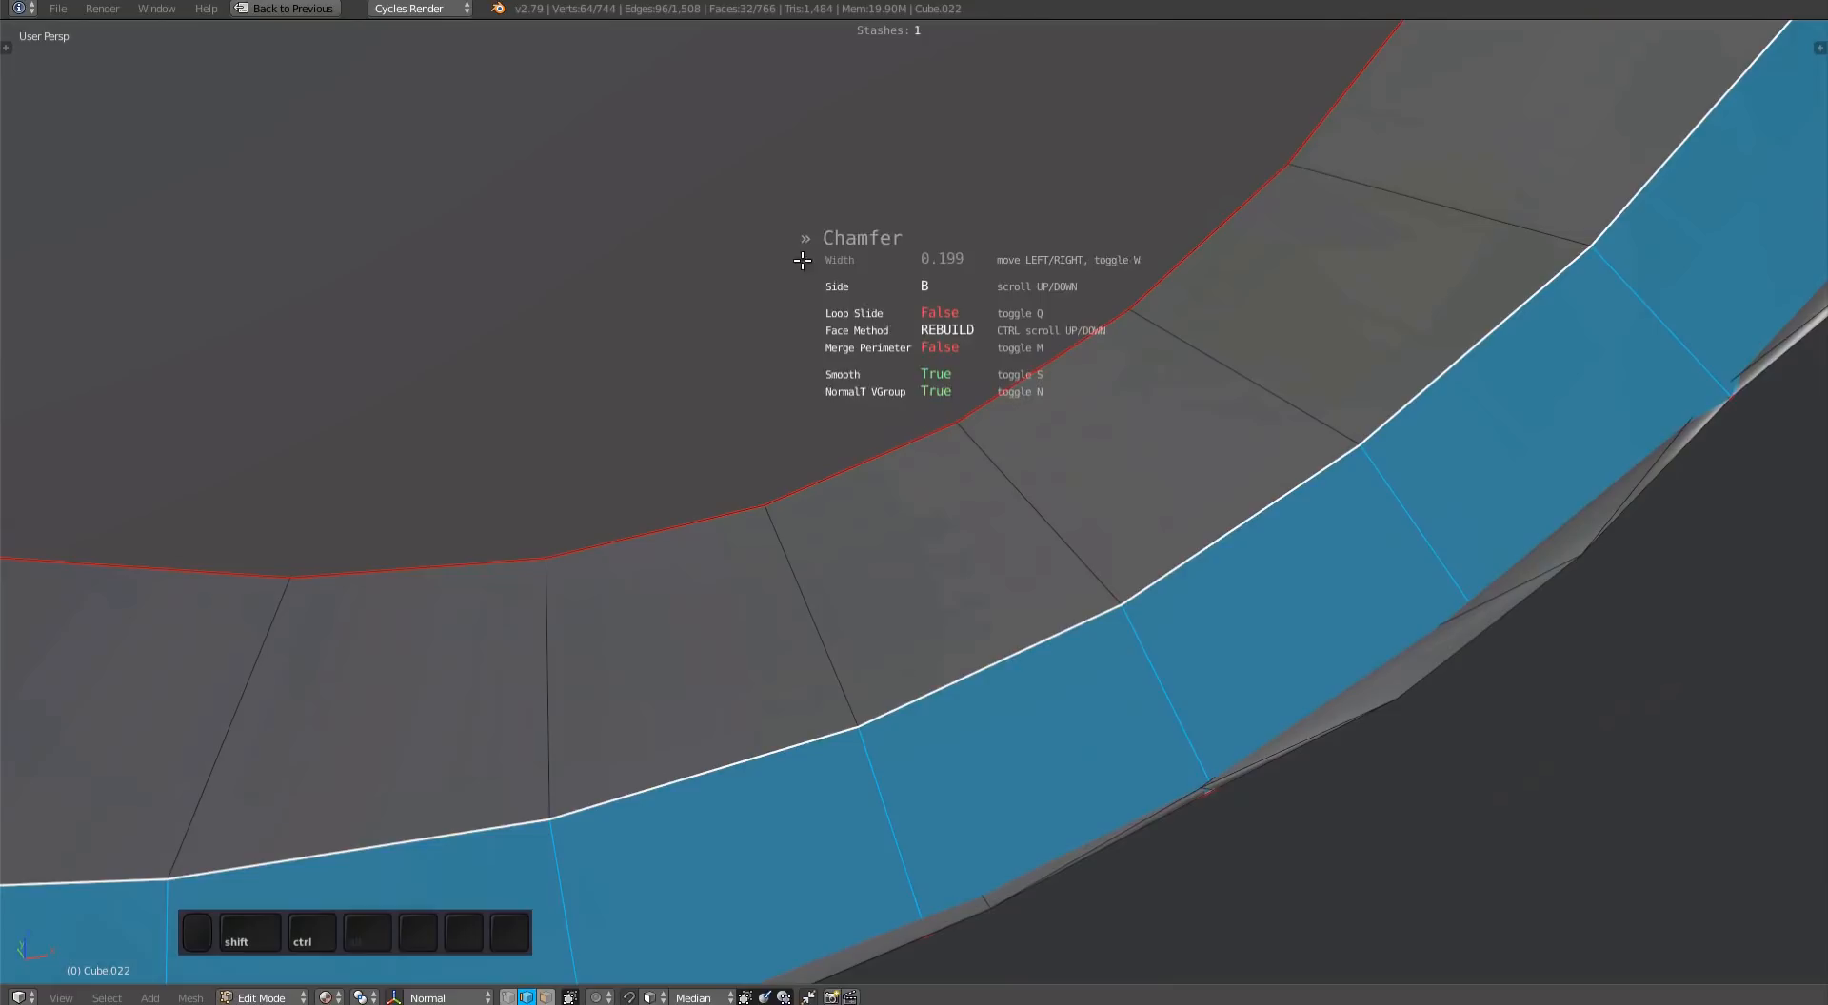
key("q")
key("q")
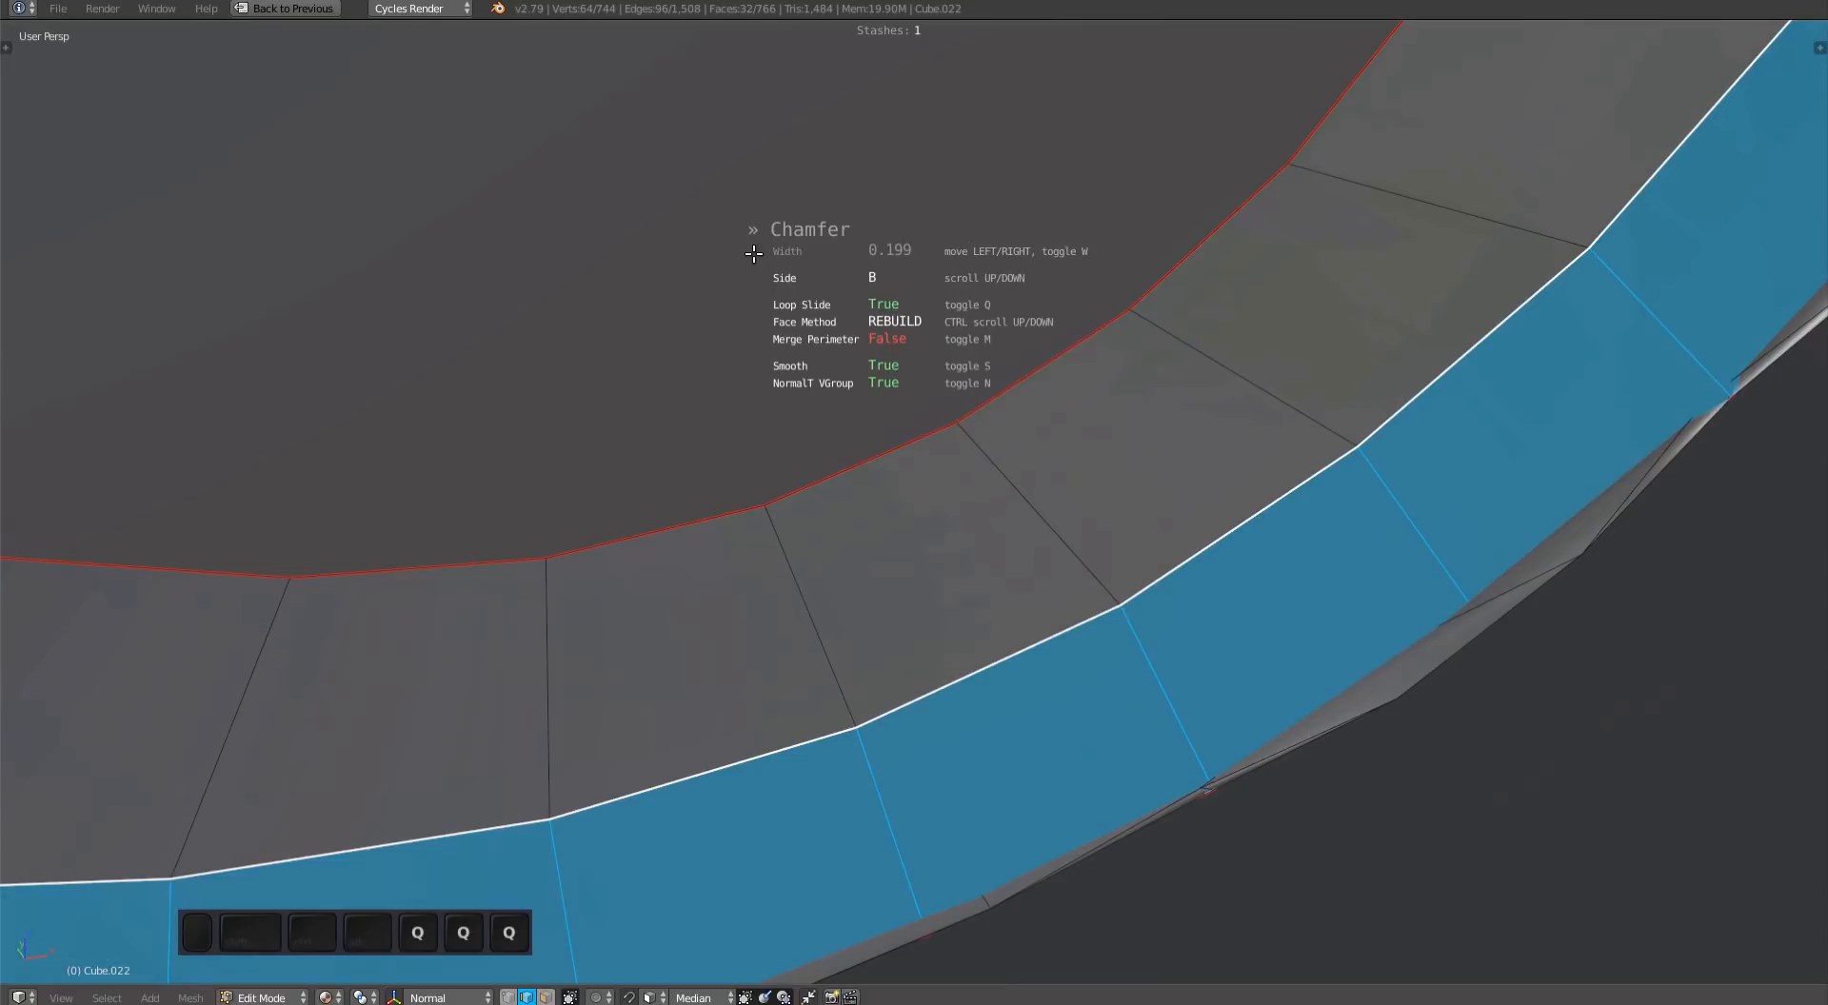
middle_click_drag(975, 323, 750, 519, "ctrl")
scroll(815, 430, "down", 1)
Step: Try Merge Perimeter on the chamfer with the Rebuild face method
key("m")
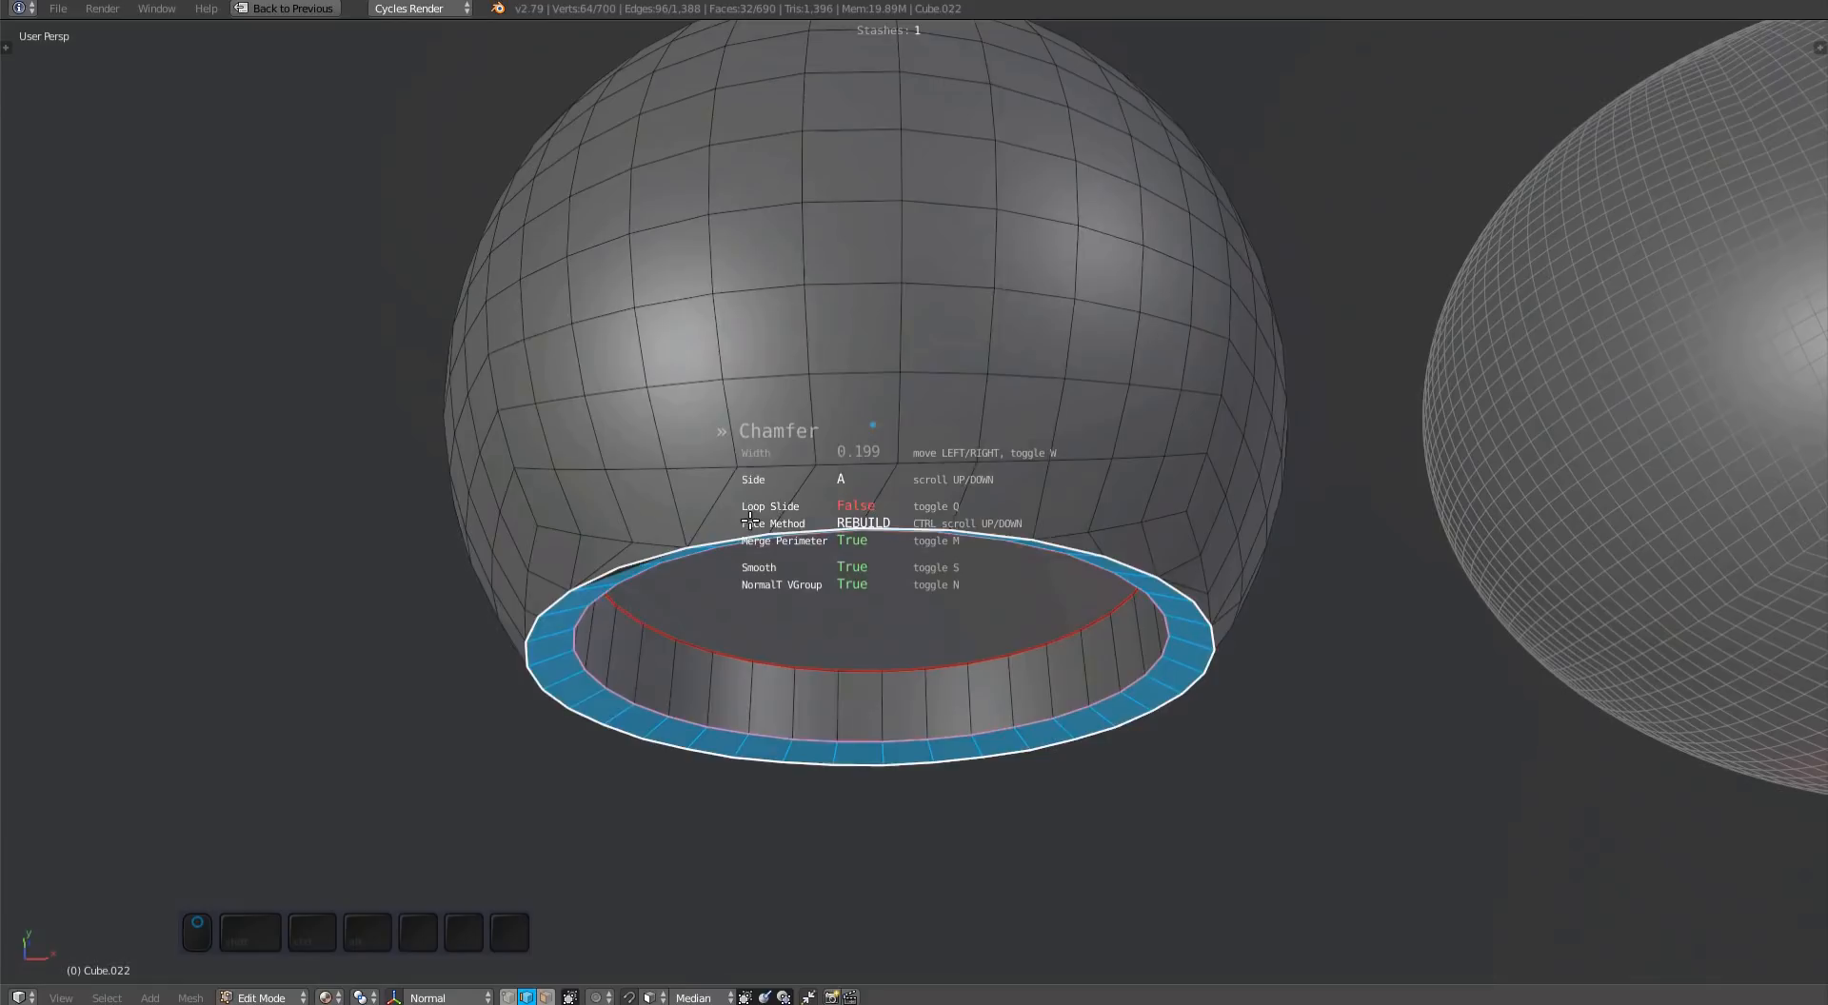
middle_click_drag(750, 519, 762, 525)
key("m")
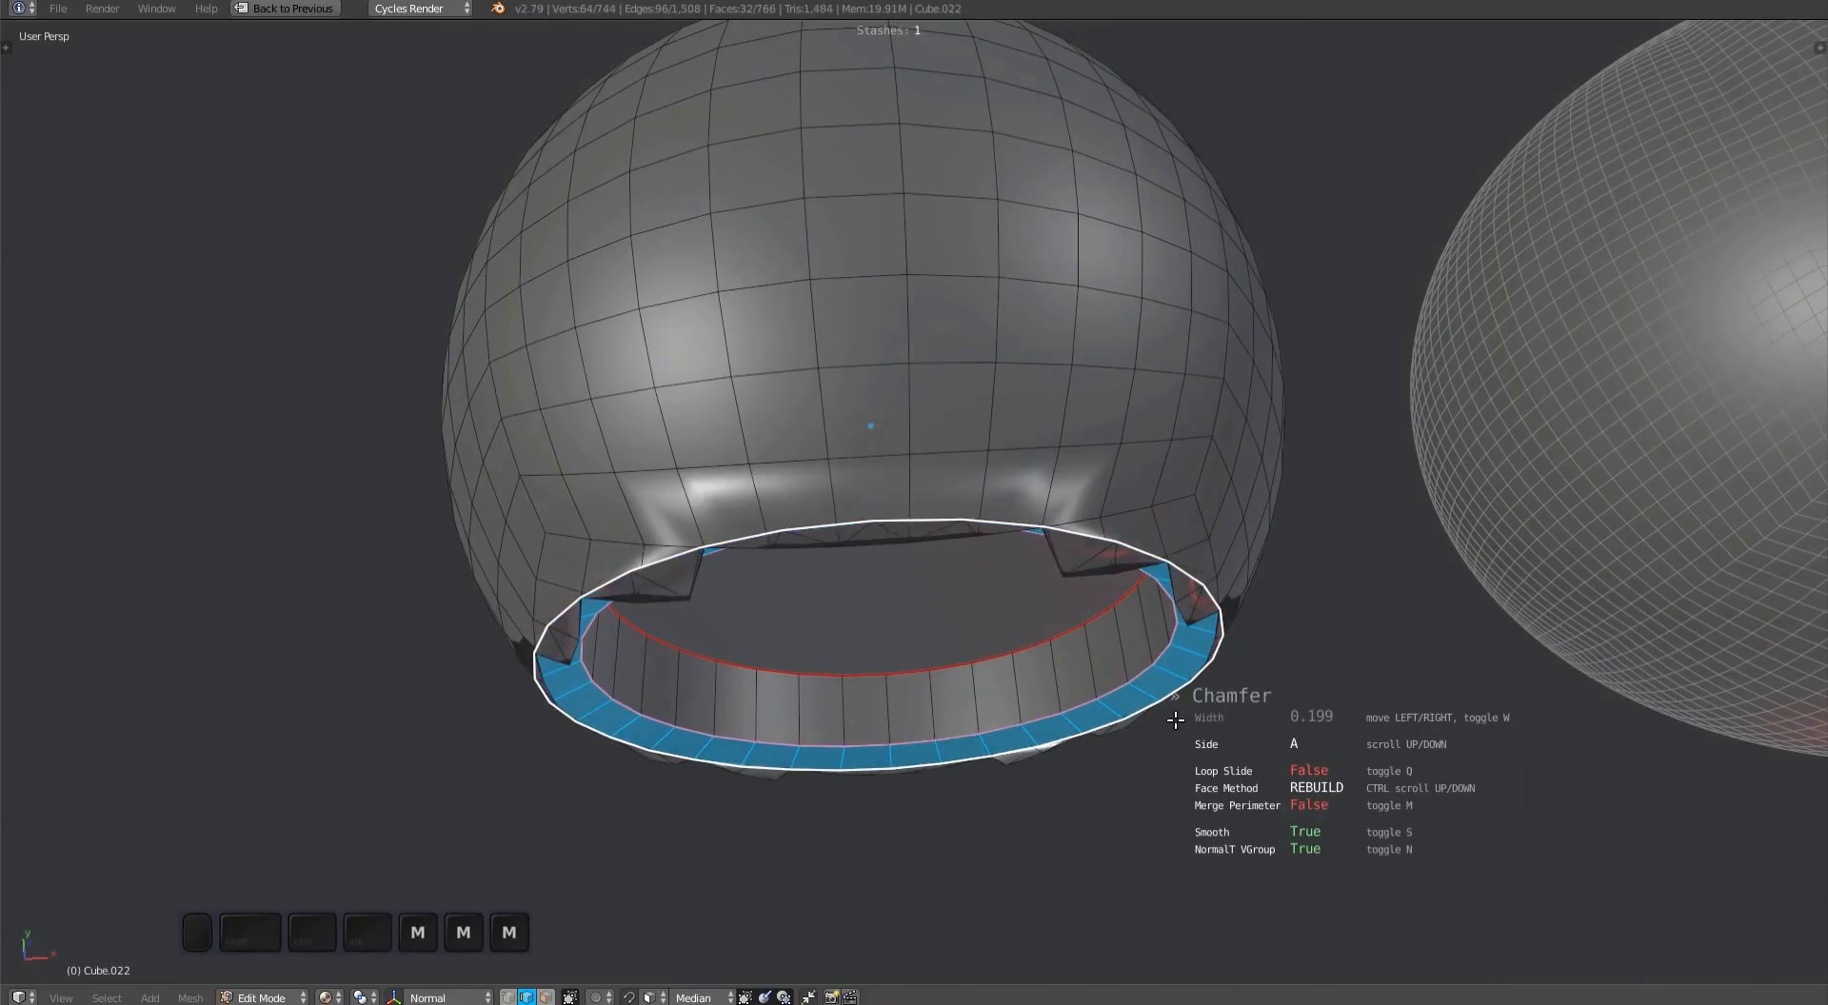
Step: Set the chamfer's face method to Replace with a reach of 1, comparing it with other reach values and Rebuild
scroll(1173, 726, "up", 1, "ctrl")
mouse_move(1173, 728)
middle_mouse_down()
mouse_move(1167, 760)
mouse_move(1181, 728)
middle_mouse_up()
scroll(1182, 727, "up", 1, "alt")
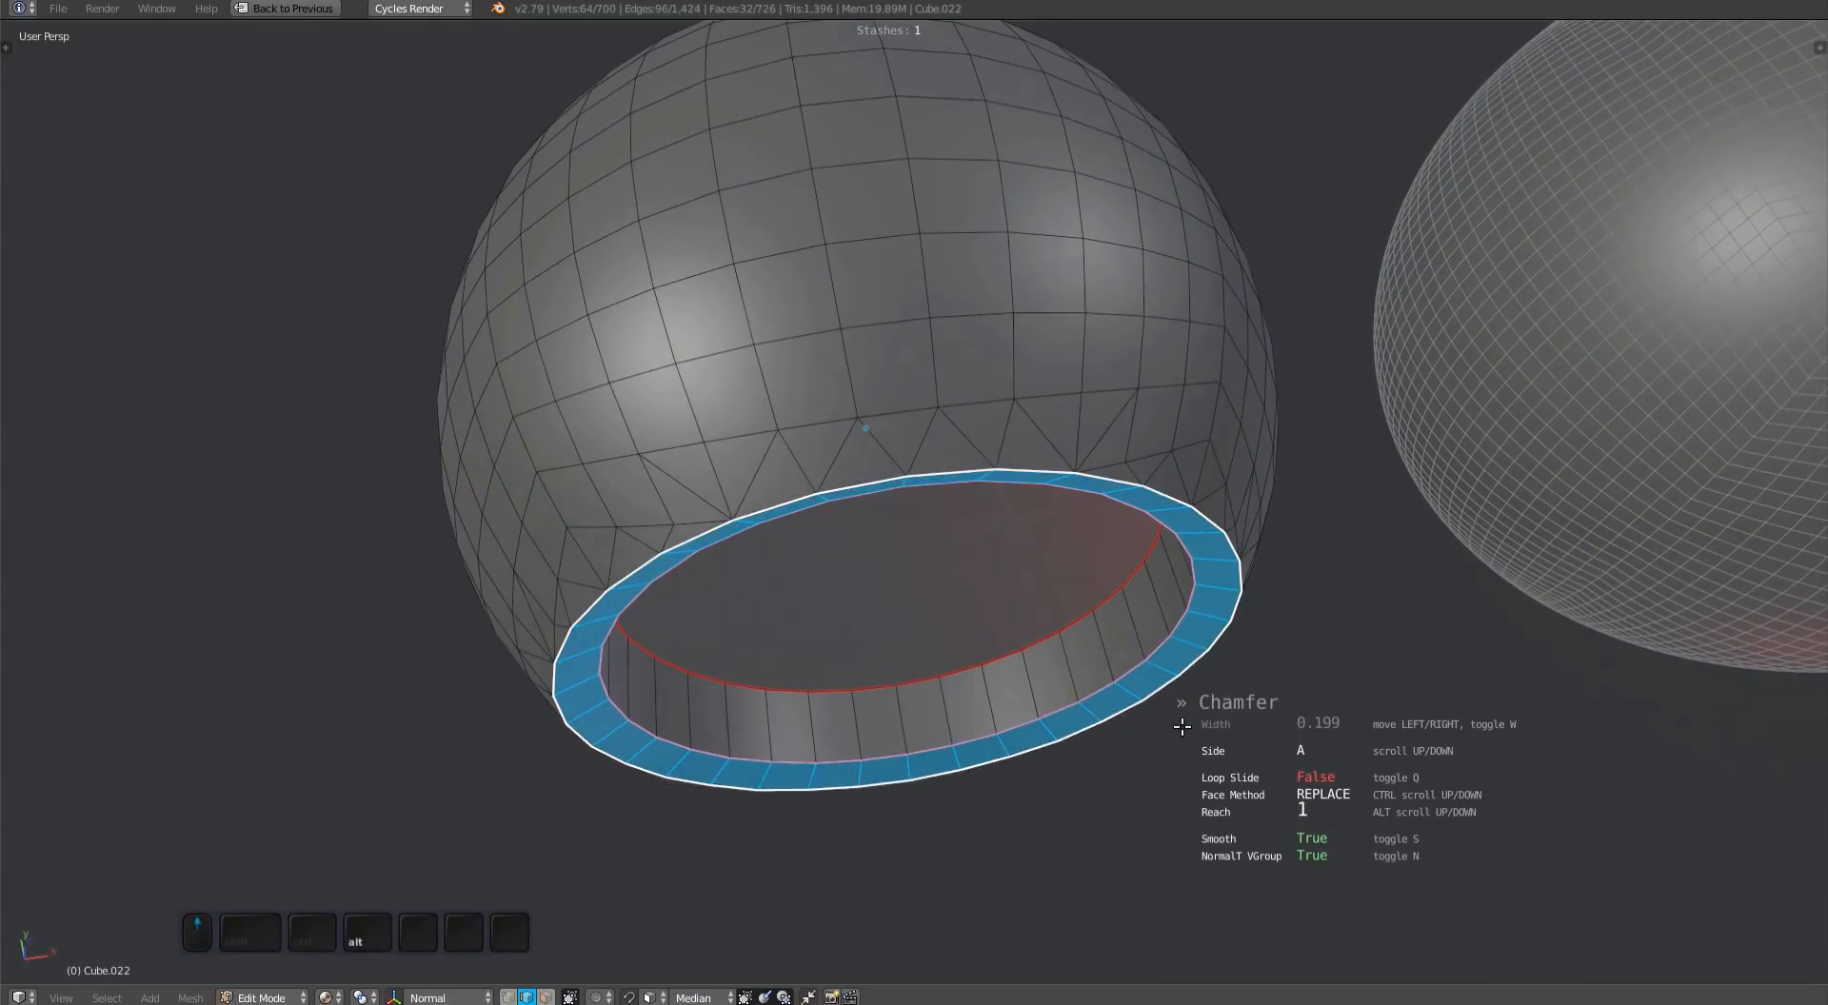
scroll(1181, 726, "up", 1, "alt")
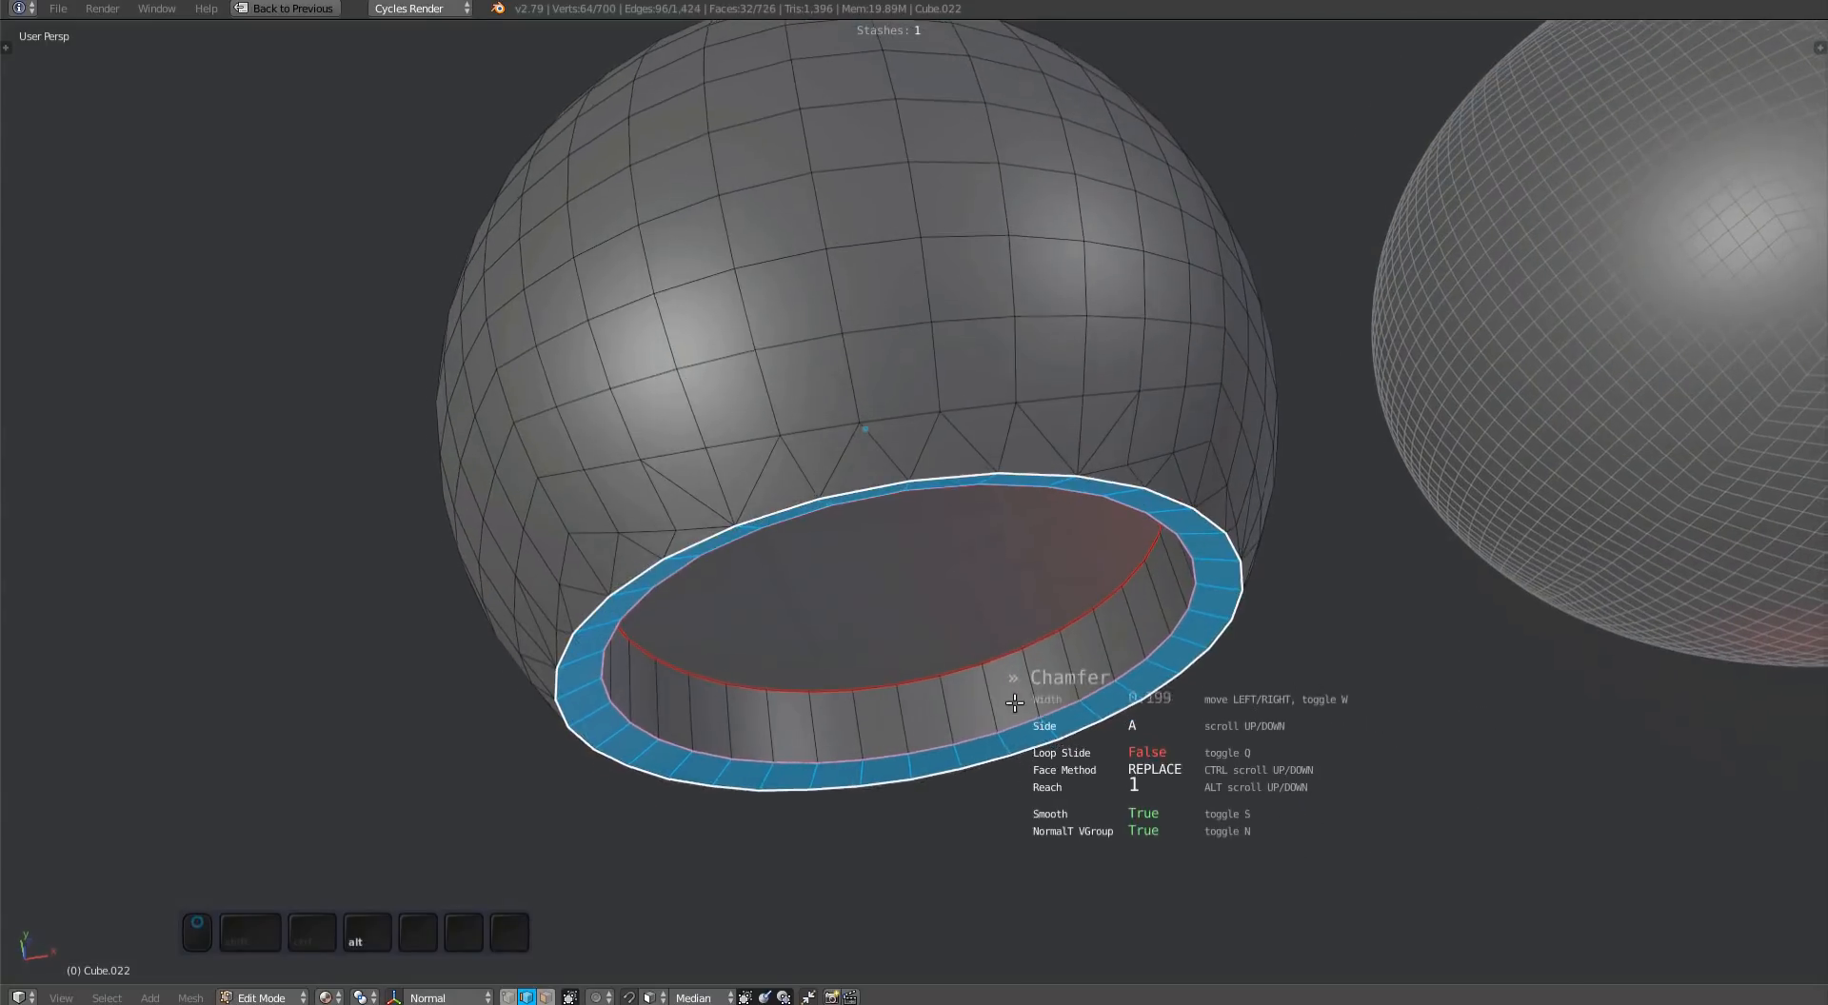
middle_click_drag(1181, 726, 1255, 726)
scroll(1272, 665, "up", 2, "alt")
scroll(1272, 665, "down", 3, "alt")
scroll(1235, 797, "up", 1, "ctrl")
scroll(1246, 712, "down", 1, "ctrl")
scroll(1264, 758, "up", 1, "ctrl")
scroll(1196, 757, "down", 1, "ctrl")
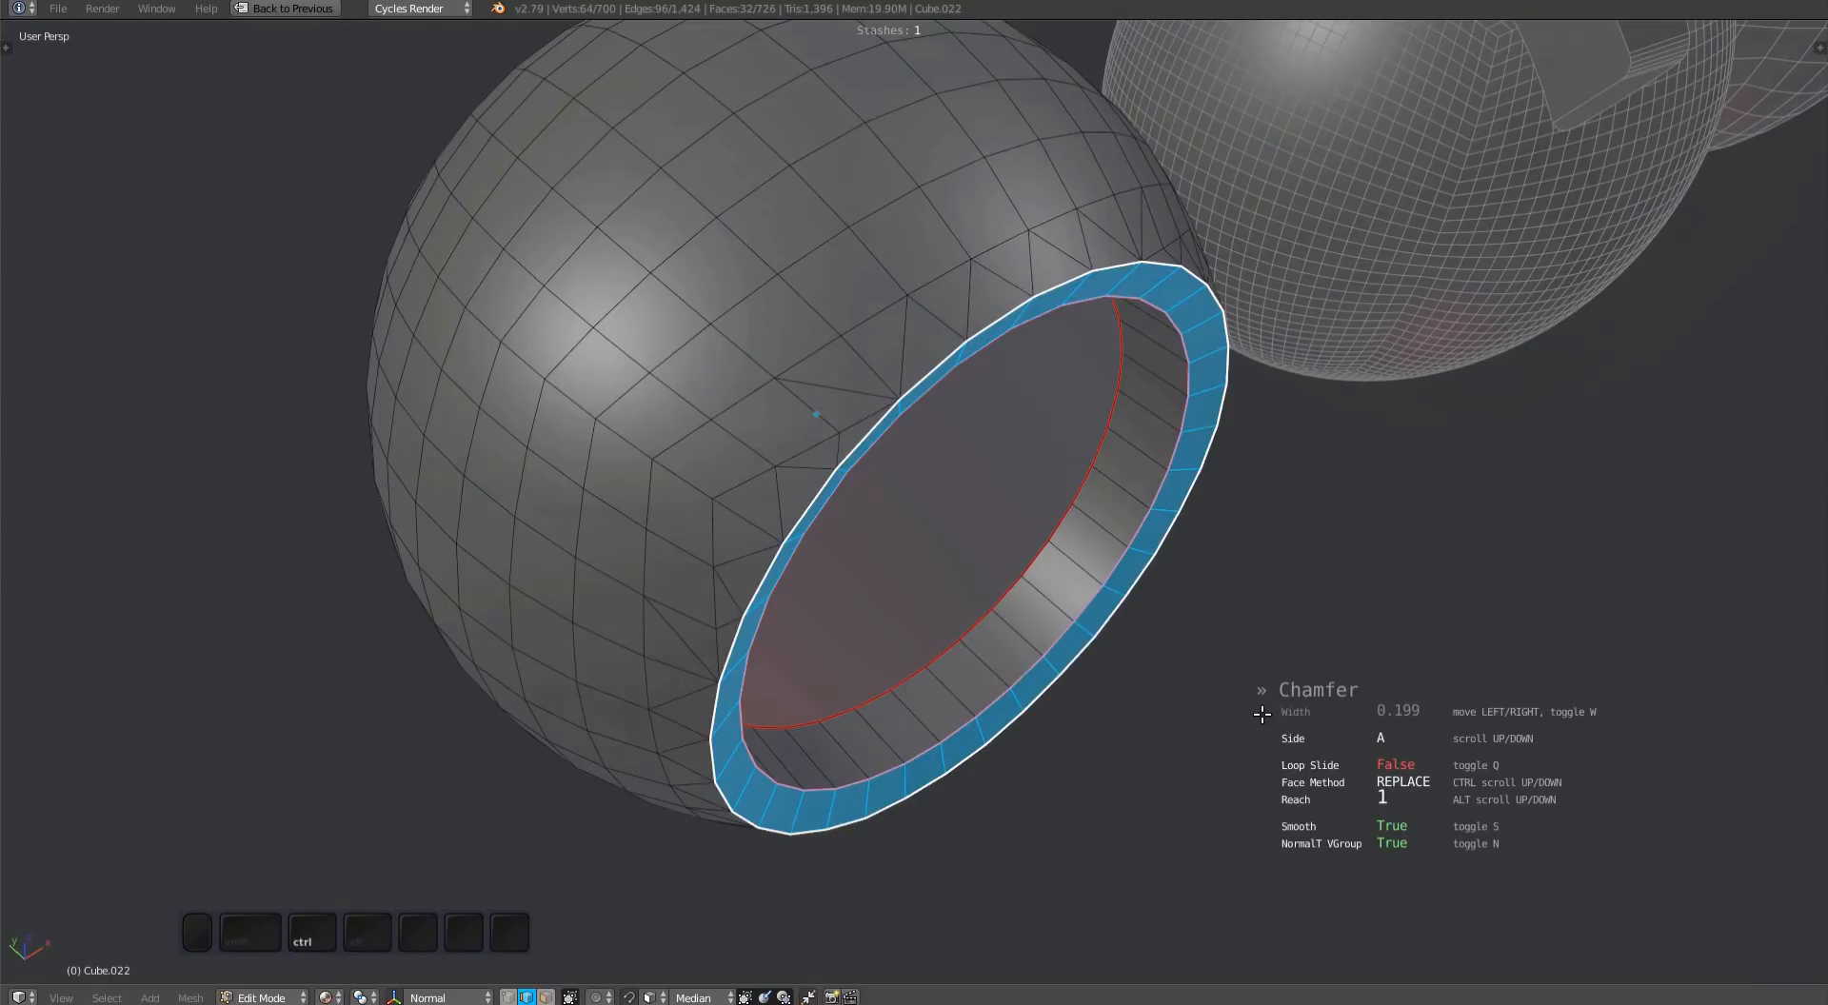
Step: Toggle the chamfer's Smooth and NormalT VGroup options to compare them, and confirm the chamfer
middle_click_drag(1262, 714, 1197, 747)
key("s")
key("s")
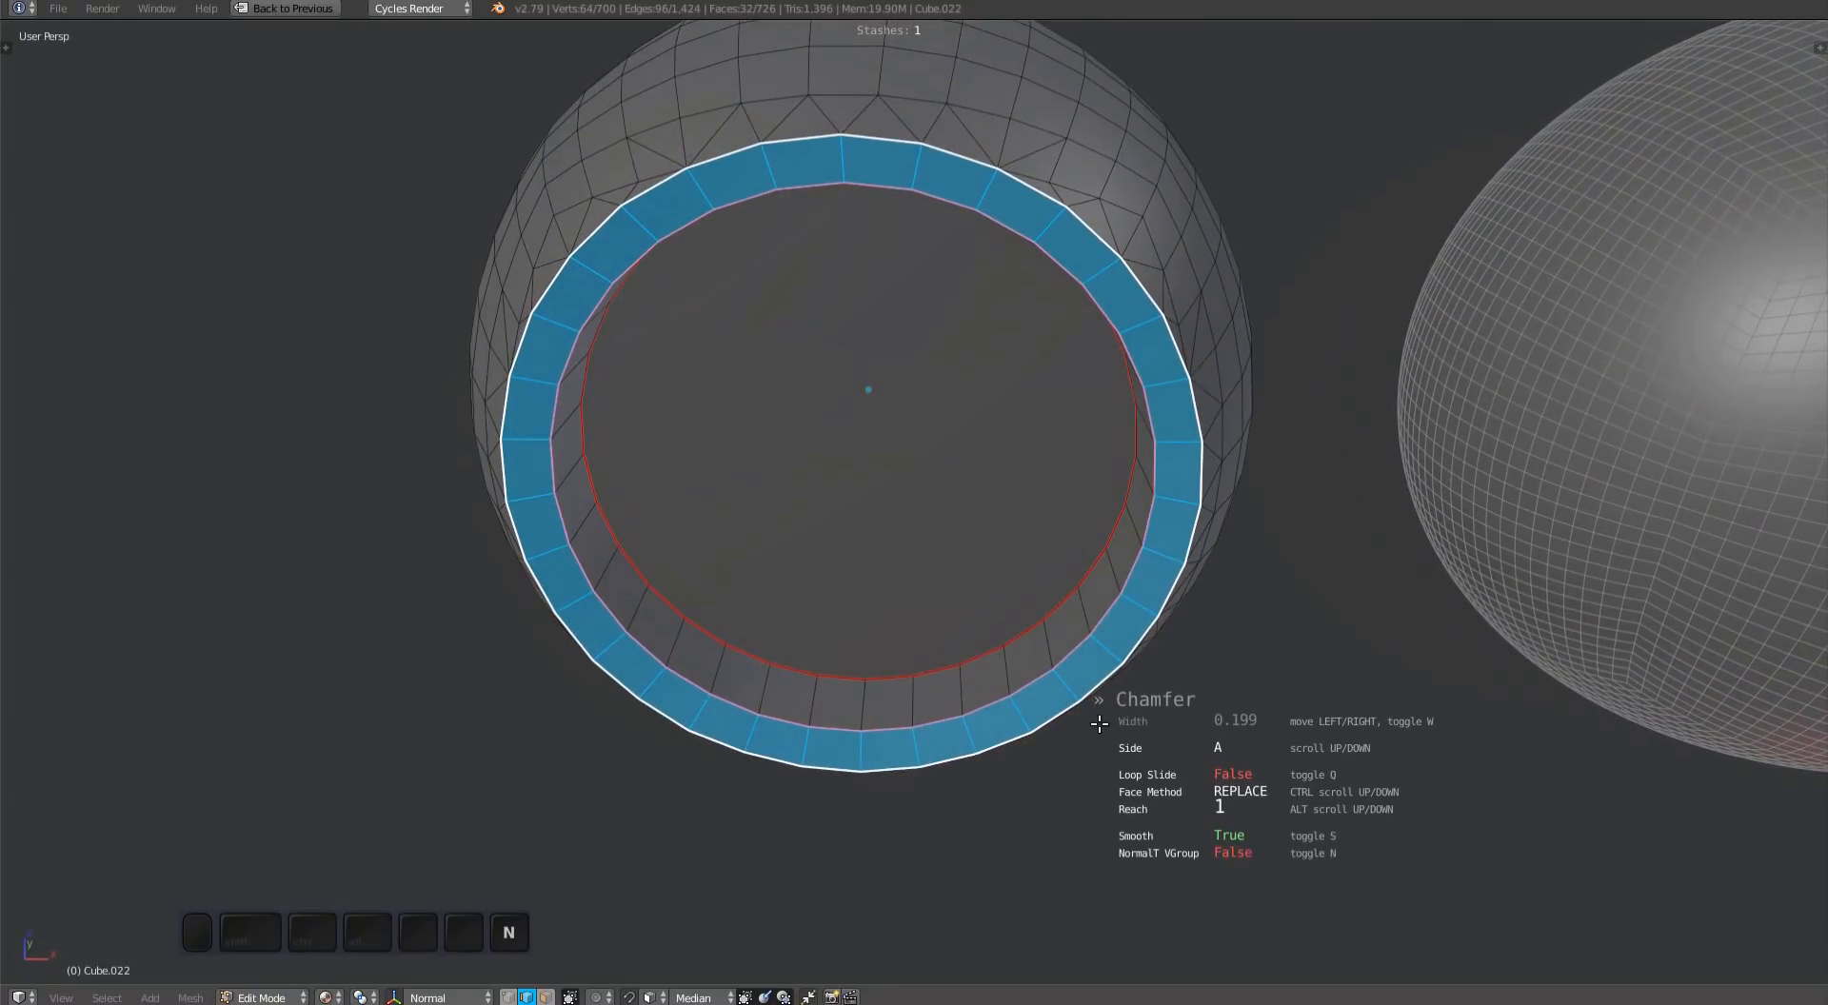
middle_click_drag(1104, 716, 1118, 695)
middle_click_drag(1119, 695, 1028, 709, "shift")
left_click(1139, 746)
Step: Clear the selection, show the mesh's vertex groups and select the vertices assigned to normal_transfer.001
key("a")
key("shift+space")
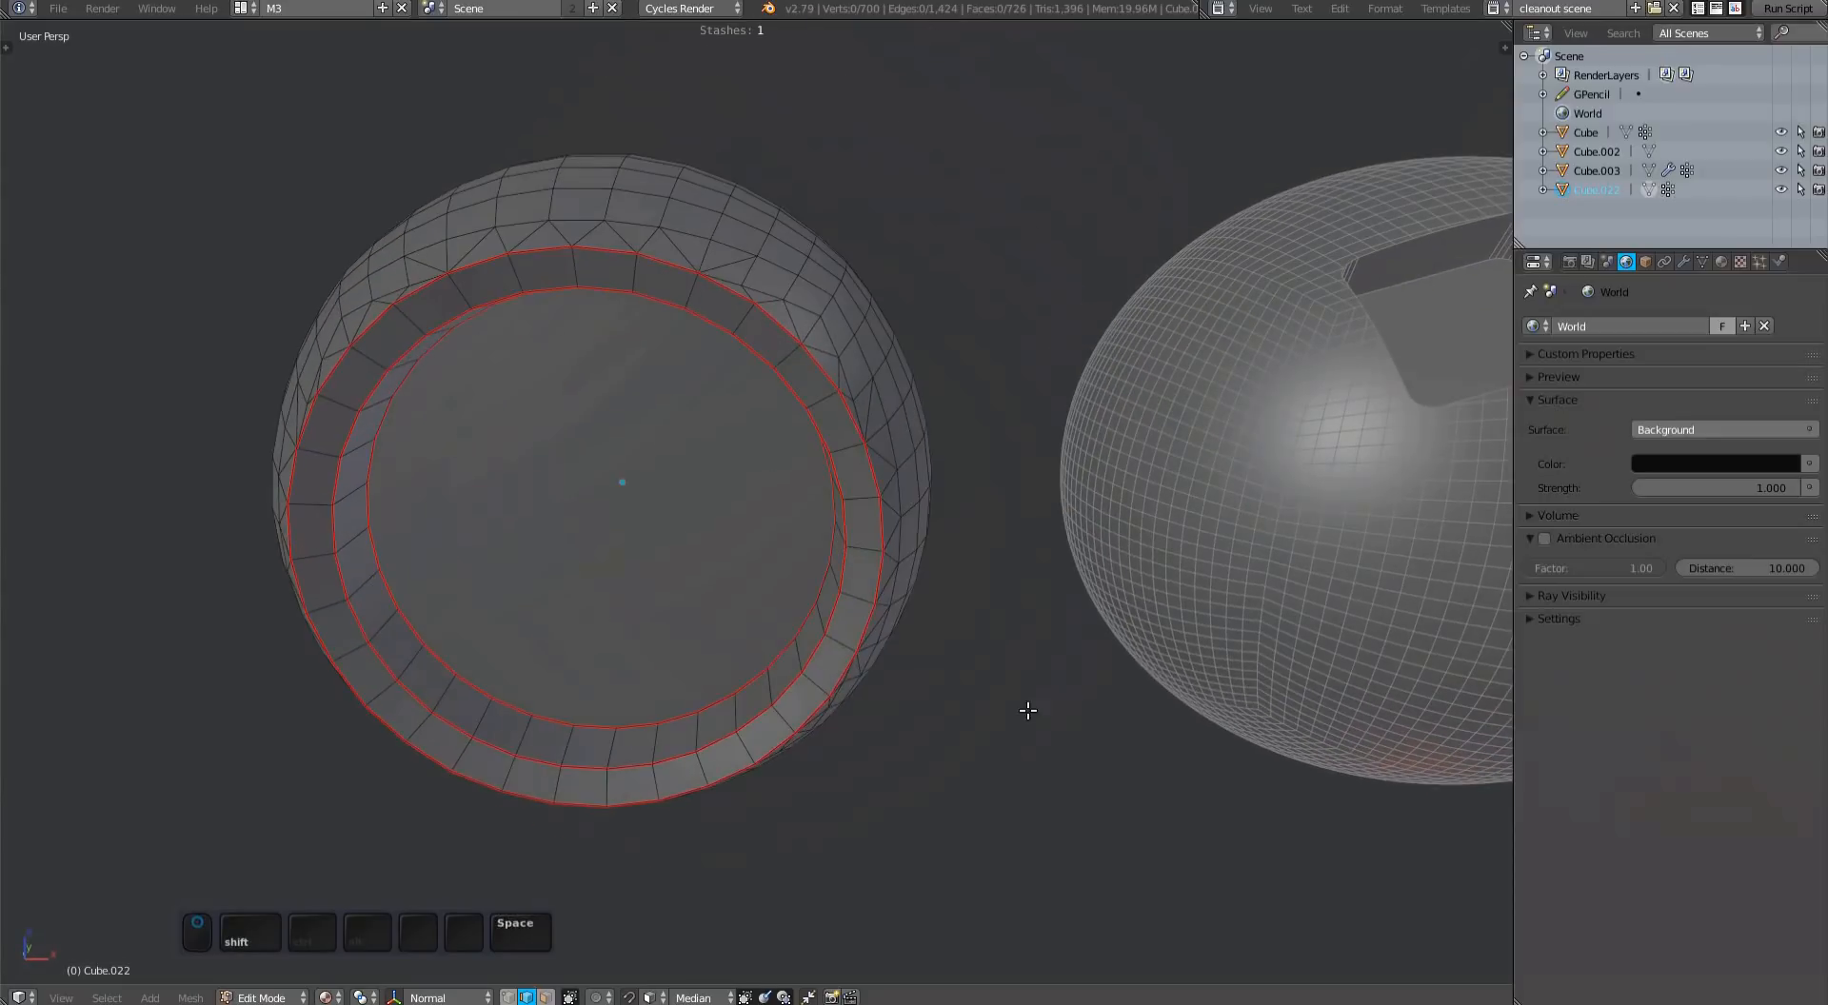
middle_click_drag(911, 531, 946, 563, "shift")
left_click(1702, 263)
middle_click_drag(1257, 557, 804, 540)
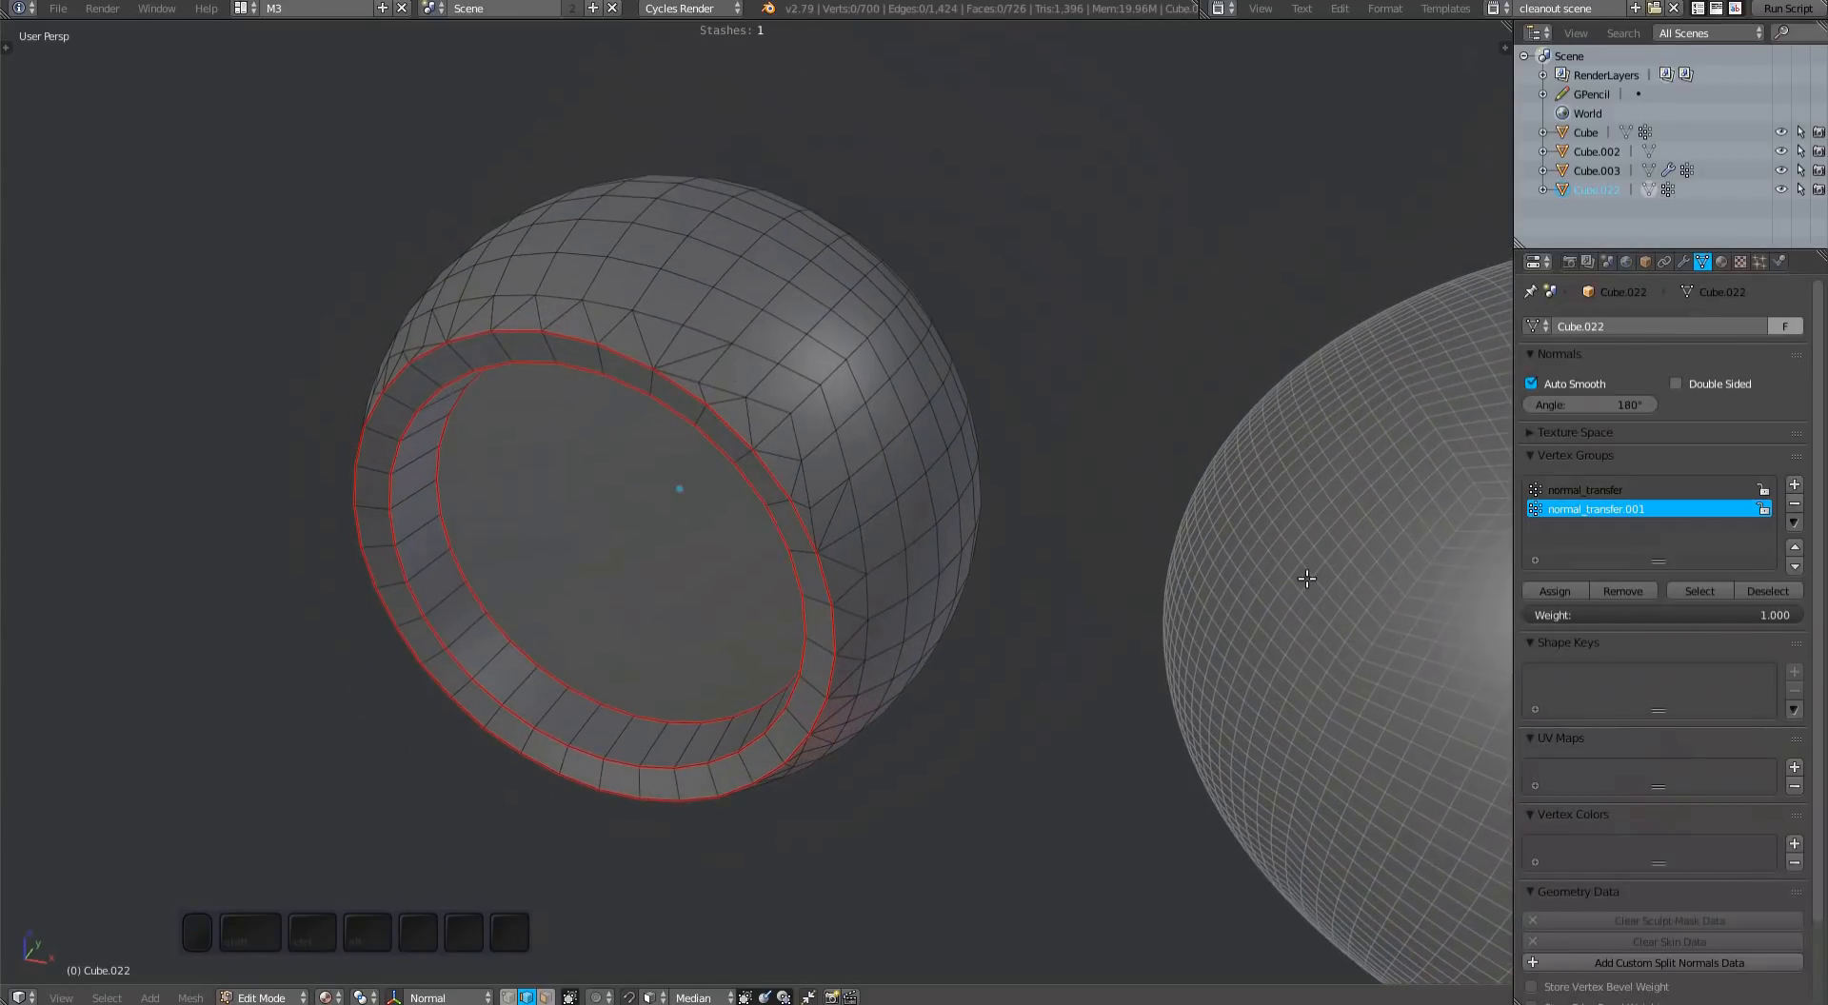
scroll(1307, 579, "up", 1)
left_click(1701, 591)
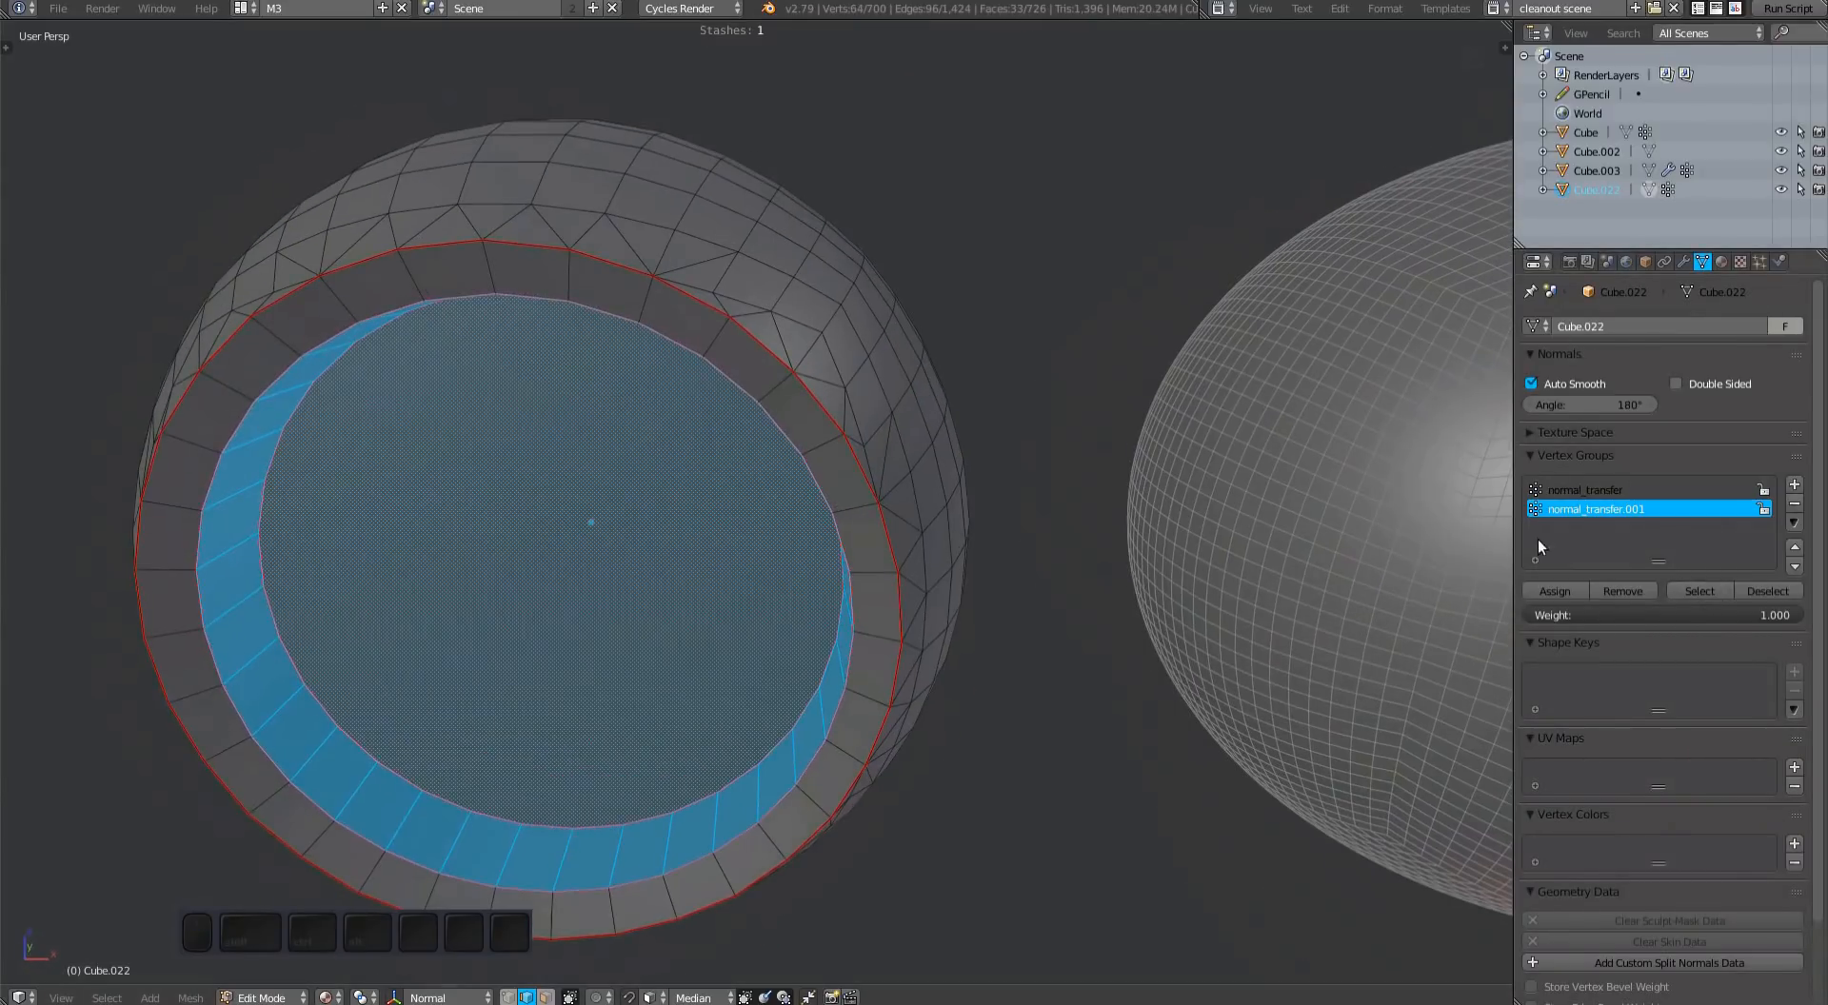
Step: Select the vertices of the normal_transfer group to inspect them, and return to the full-size viewport with nothing selected
key("a")
left_click(1614, 488)
left_click(1700, 591)
middle_click_drag(1466, 600, 1200, 542)
middle_click_drag(1199, 543, 895, 580)
middle_click_drag(895, 581, 771, 542, "ctrl")
key("a")
key("shift+space")
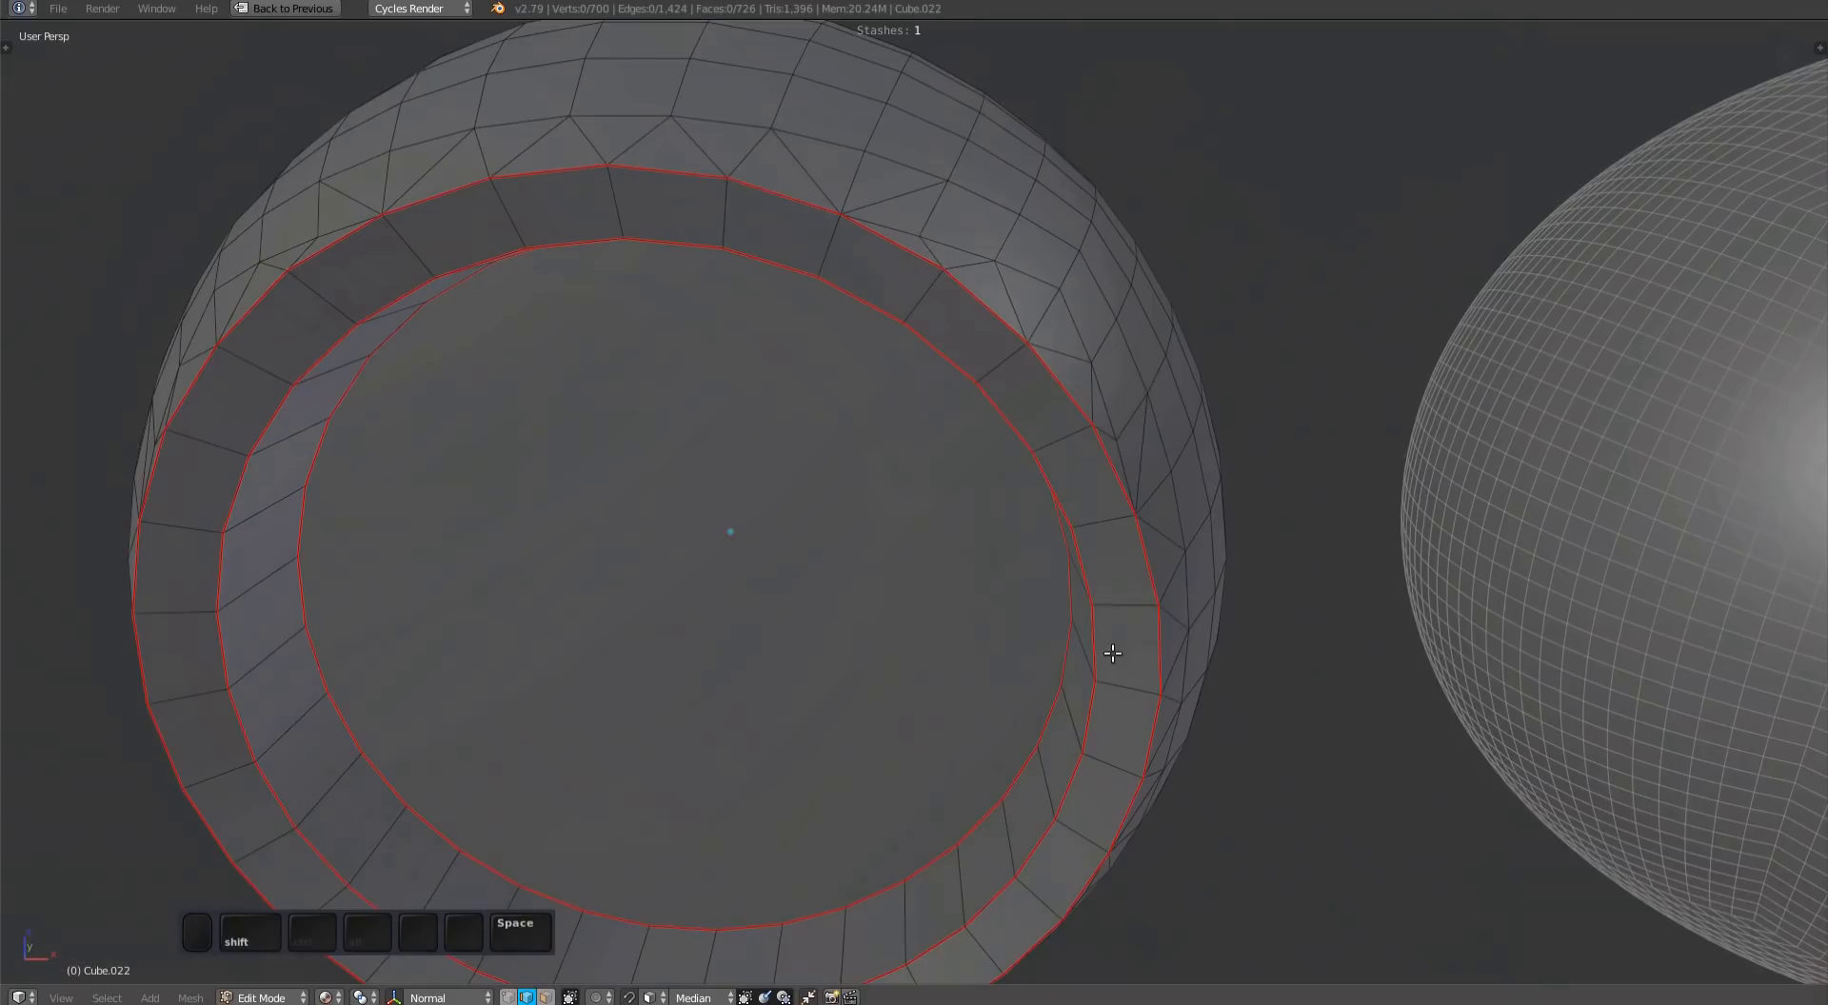
Step: Open the denser sphere's mesh for editing and select the outer rim of its rounded square pocket
middle_click_drag(1110, 653, 895, 609)
middle_click_drag(895, 609, 852, 647, "ctrl")
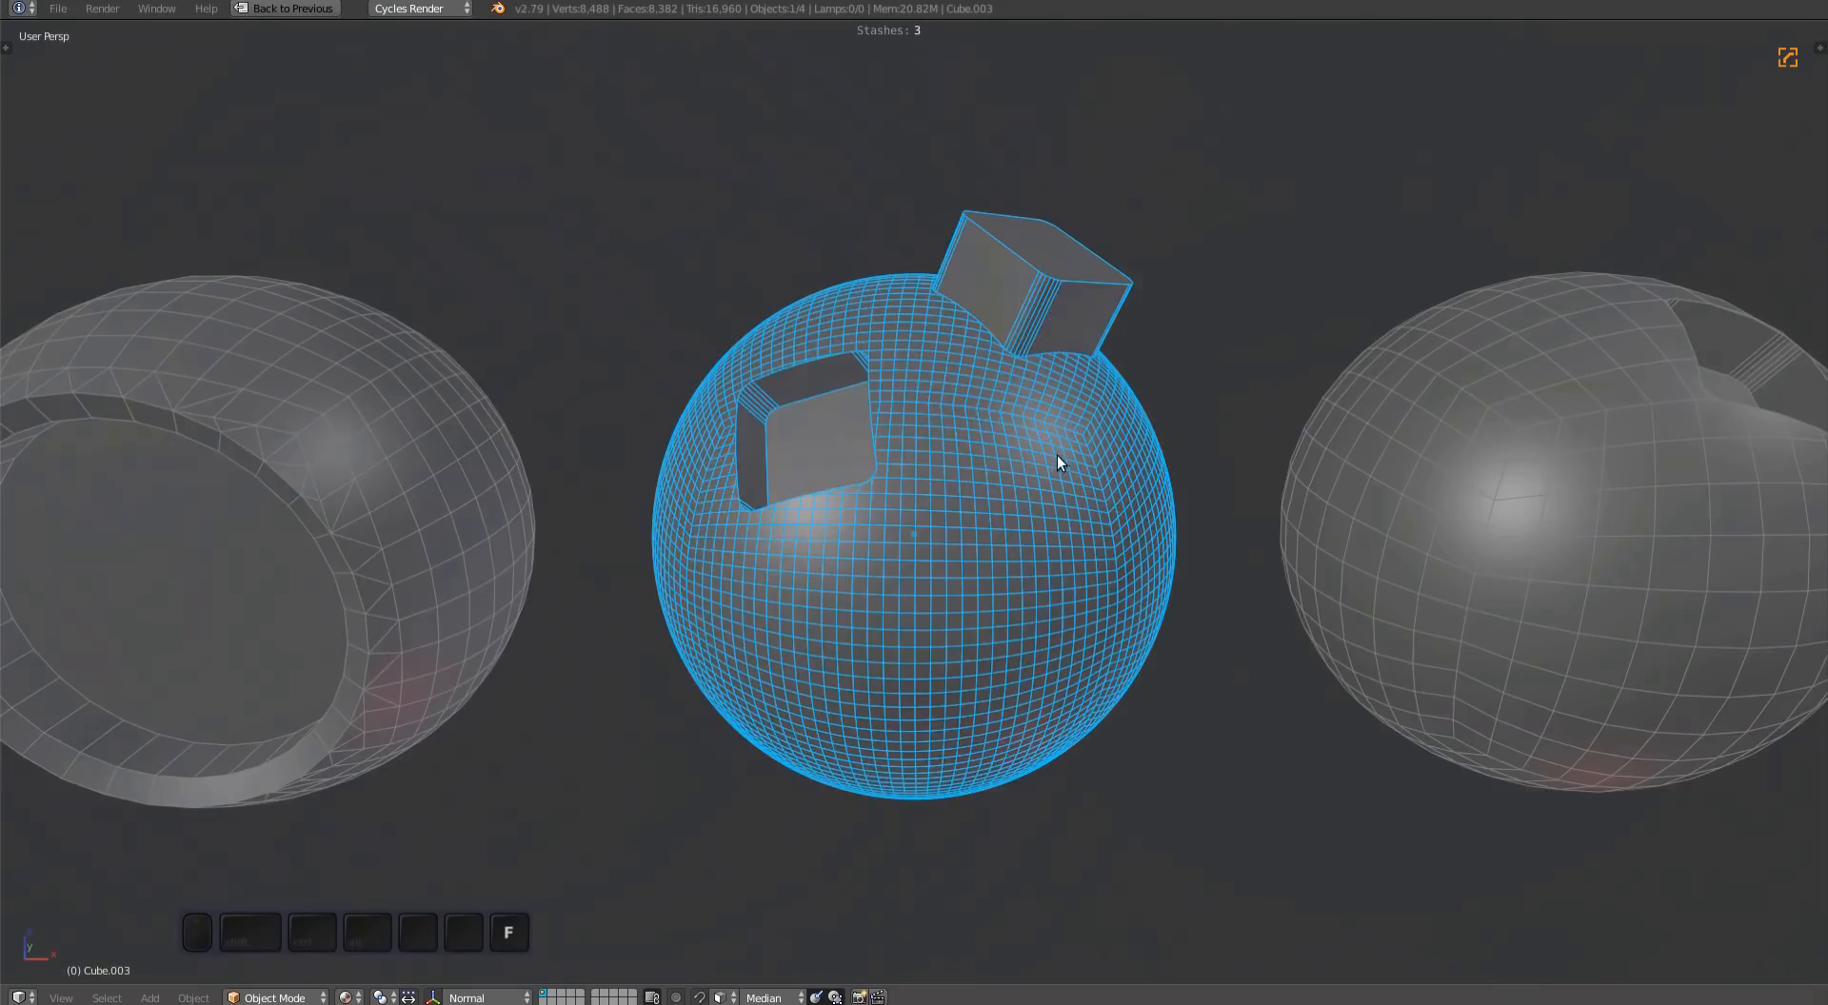
key("q")
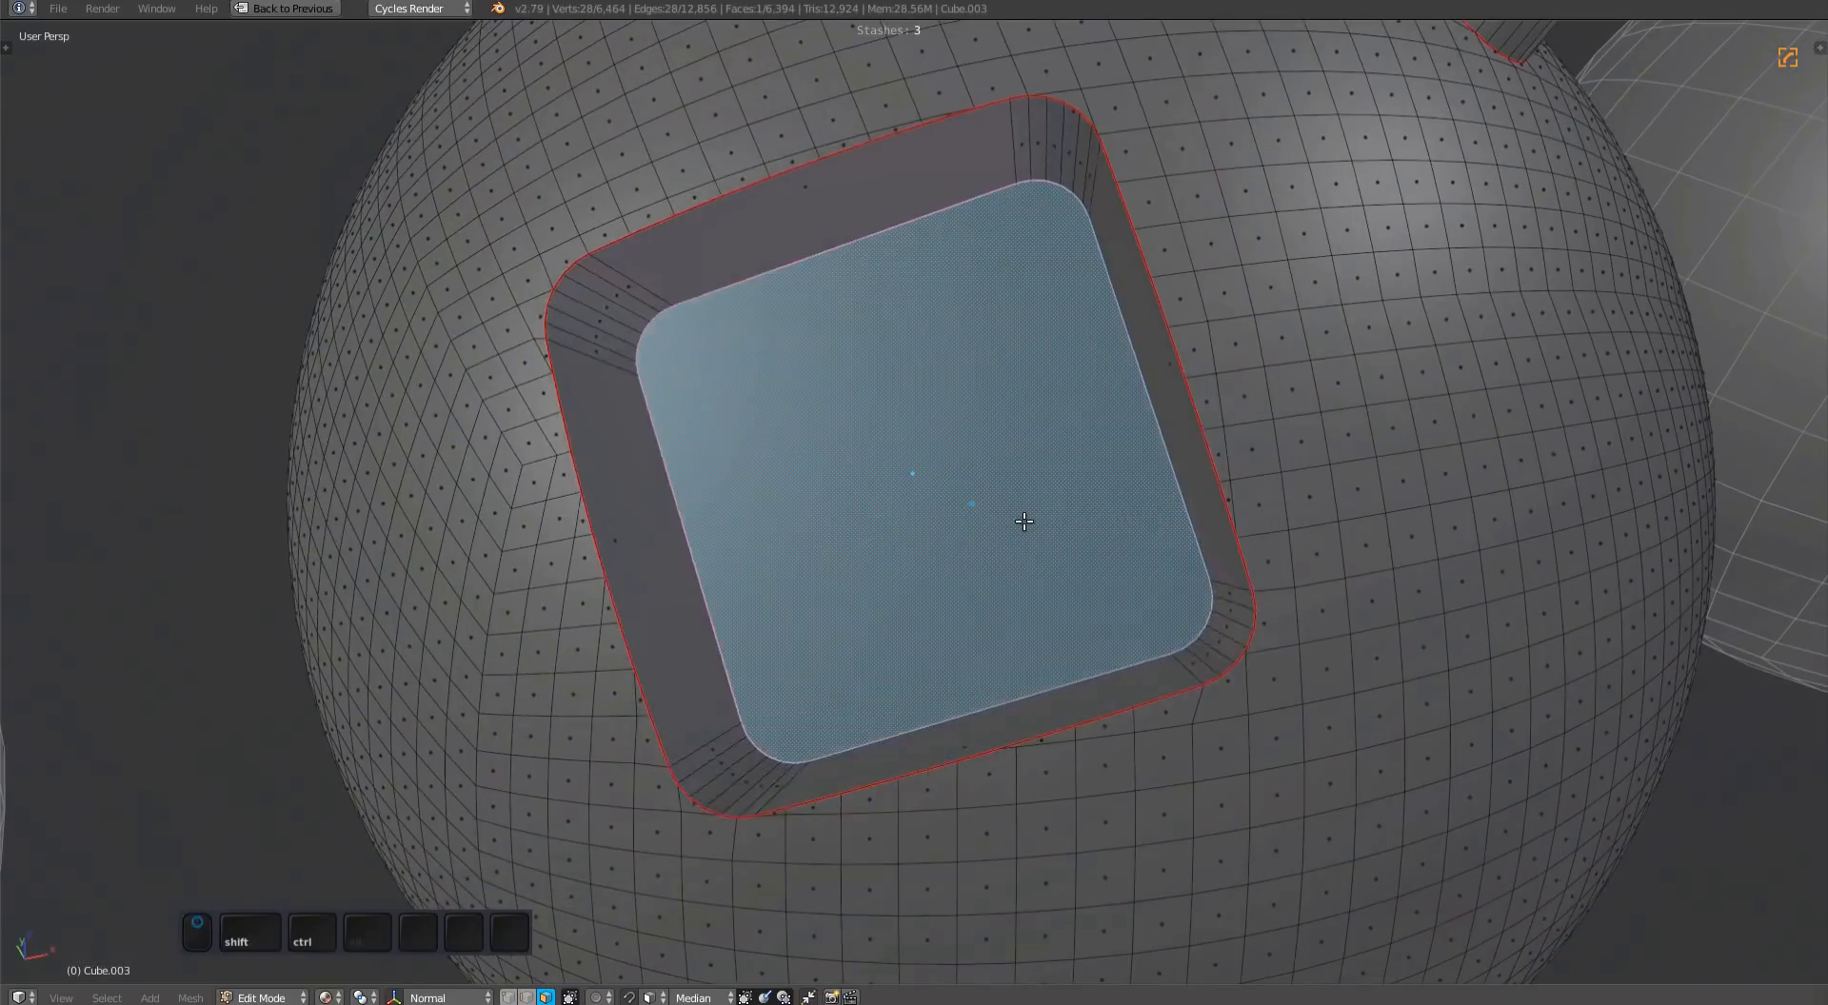
scroll(1025, 522, "up", 1, "ctrl+shift")
middle_click_drag(1025, 521, 956, 576, "shift")
key("2")
Step: Run the MESHmachine Chamfer on the pocket's outer rim with a width of 0.088
key("y")
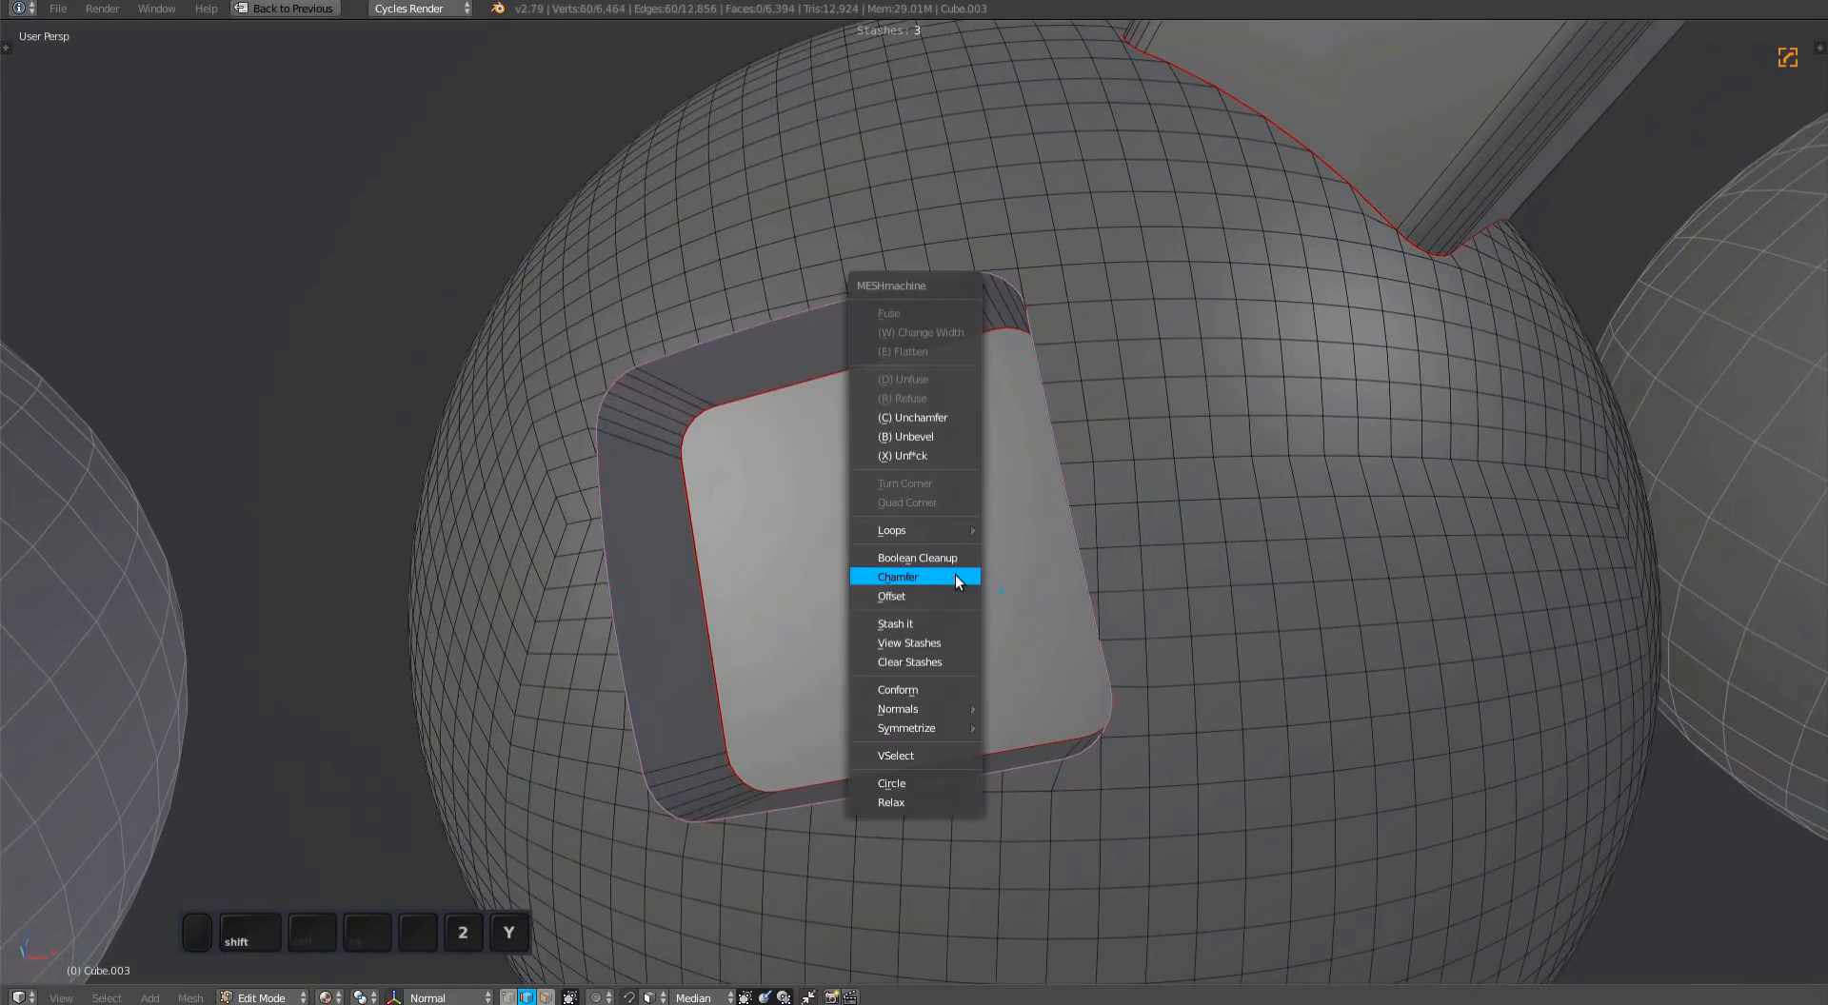
left_click(916, 575)
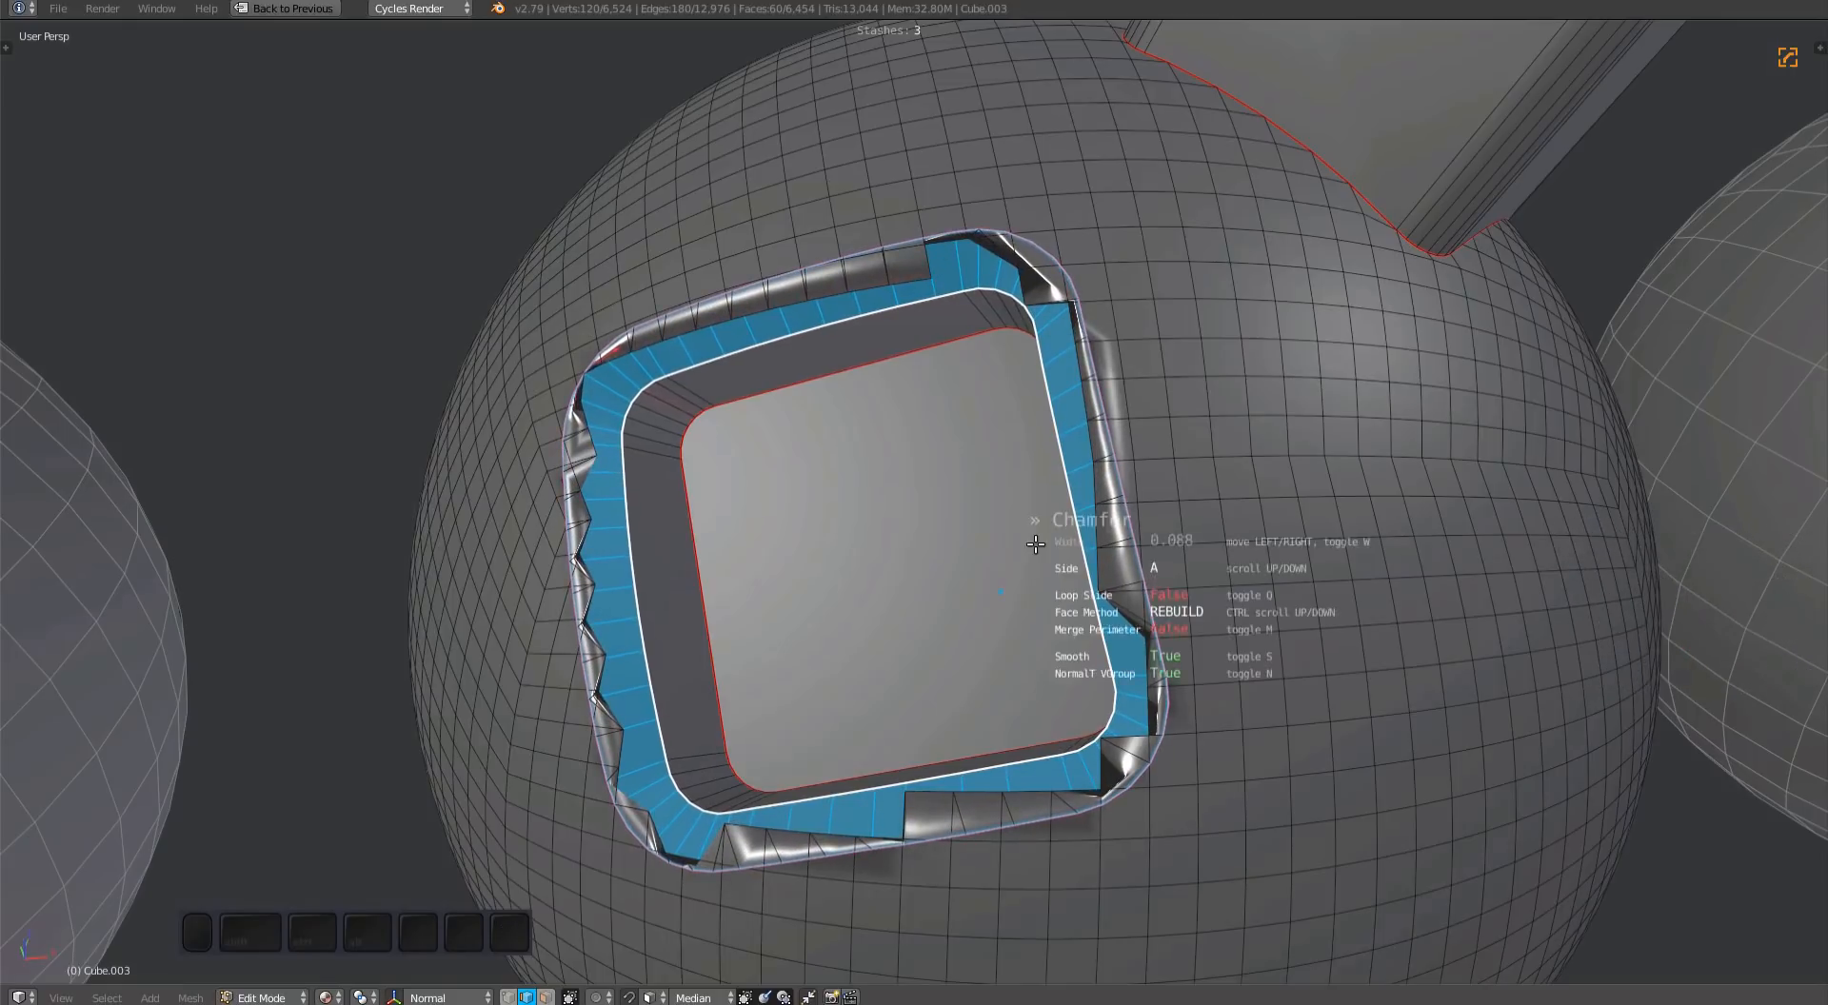
middle_click_drag(1036, 545, 1184, 621)
Step: Try Loop Slide on the pocket chamfer and inspect its effect at the rounded corner
key("q")
middle_click_drag(1184, 621, 1431, 643, "ctrl")
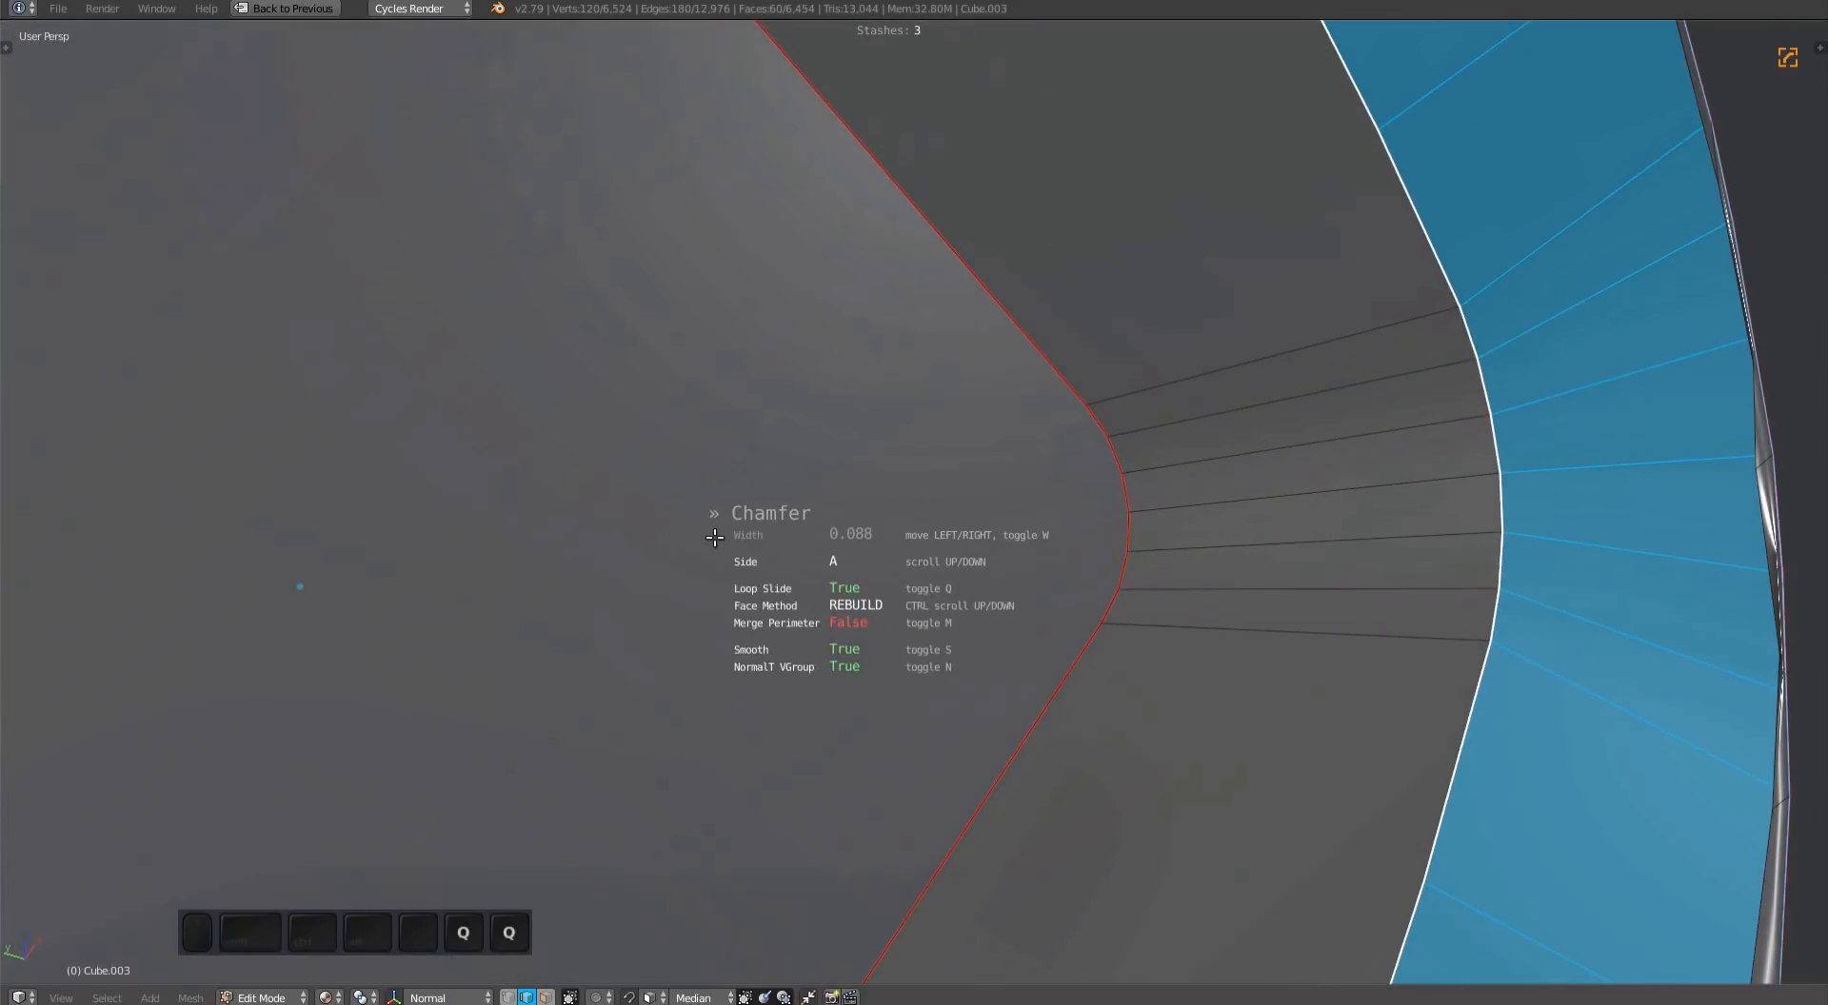
middle_click_drag(715, 538, 756, 495, "ctrl")
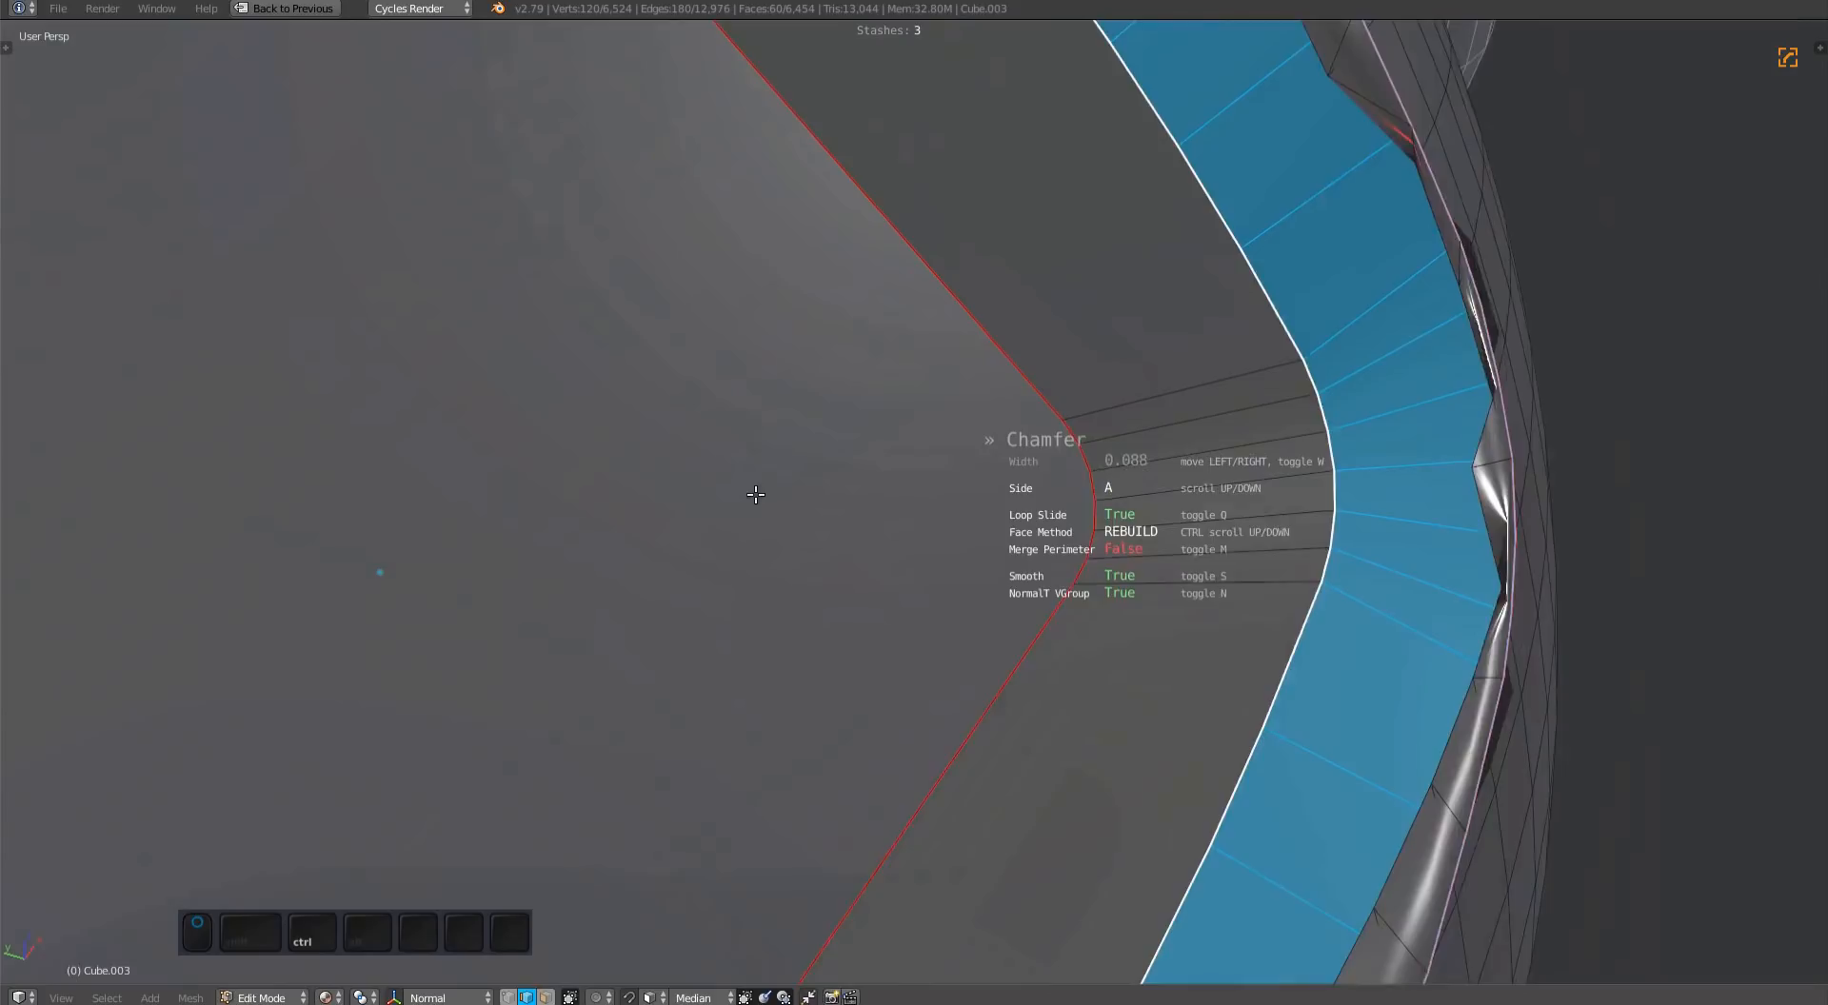
middle_click_drag(756, 494, 800, 514, "ctrl")
middle_click_drag(799, 514, 681, 506, "ctrl")
scroll(681, 506, "up", 1)
key("q")
Step: Set the pocket chamfer's face method to Replace, adjust its reach and confirm the chamfer
middle_click_drag(866, 424, 856, 517, "shift")
middle_click_drag(857, 517, 886, 331, "ctrl")
key("m")
scroll(732, 492, "down", 1, "ctrl")
scroll(780, 493, "up", 1, "alt")
scroll(806, 447, "up", 1, "alt")
scroll(780, 431, "down", 1, "alt")
middle_click_drag(886, 330, 939, 557, "shift")
middle_click_drag(939, 557, 994, 484, "ctrl")
left_click(994, 484)
Step: Switch to vertex selection and merge the first split vertex pairs at the gap along the pocket's upper rim
key("Tab")
scroll(853, 359, "up", 2)
left_click(864, 351)
middle_click_drag(866, 354, 1061, 400, "shift")
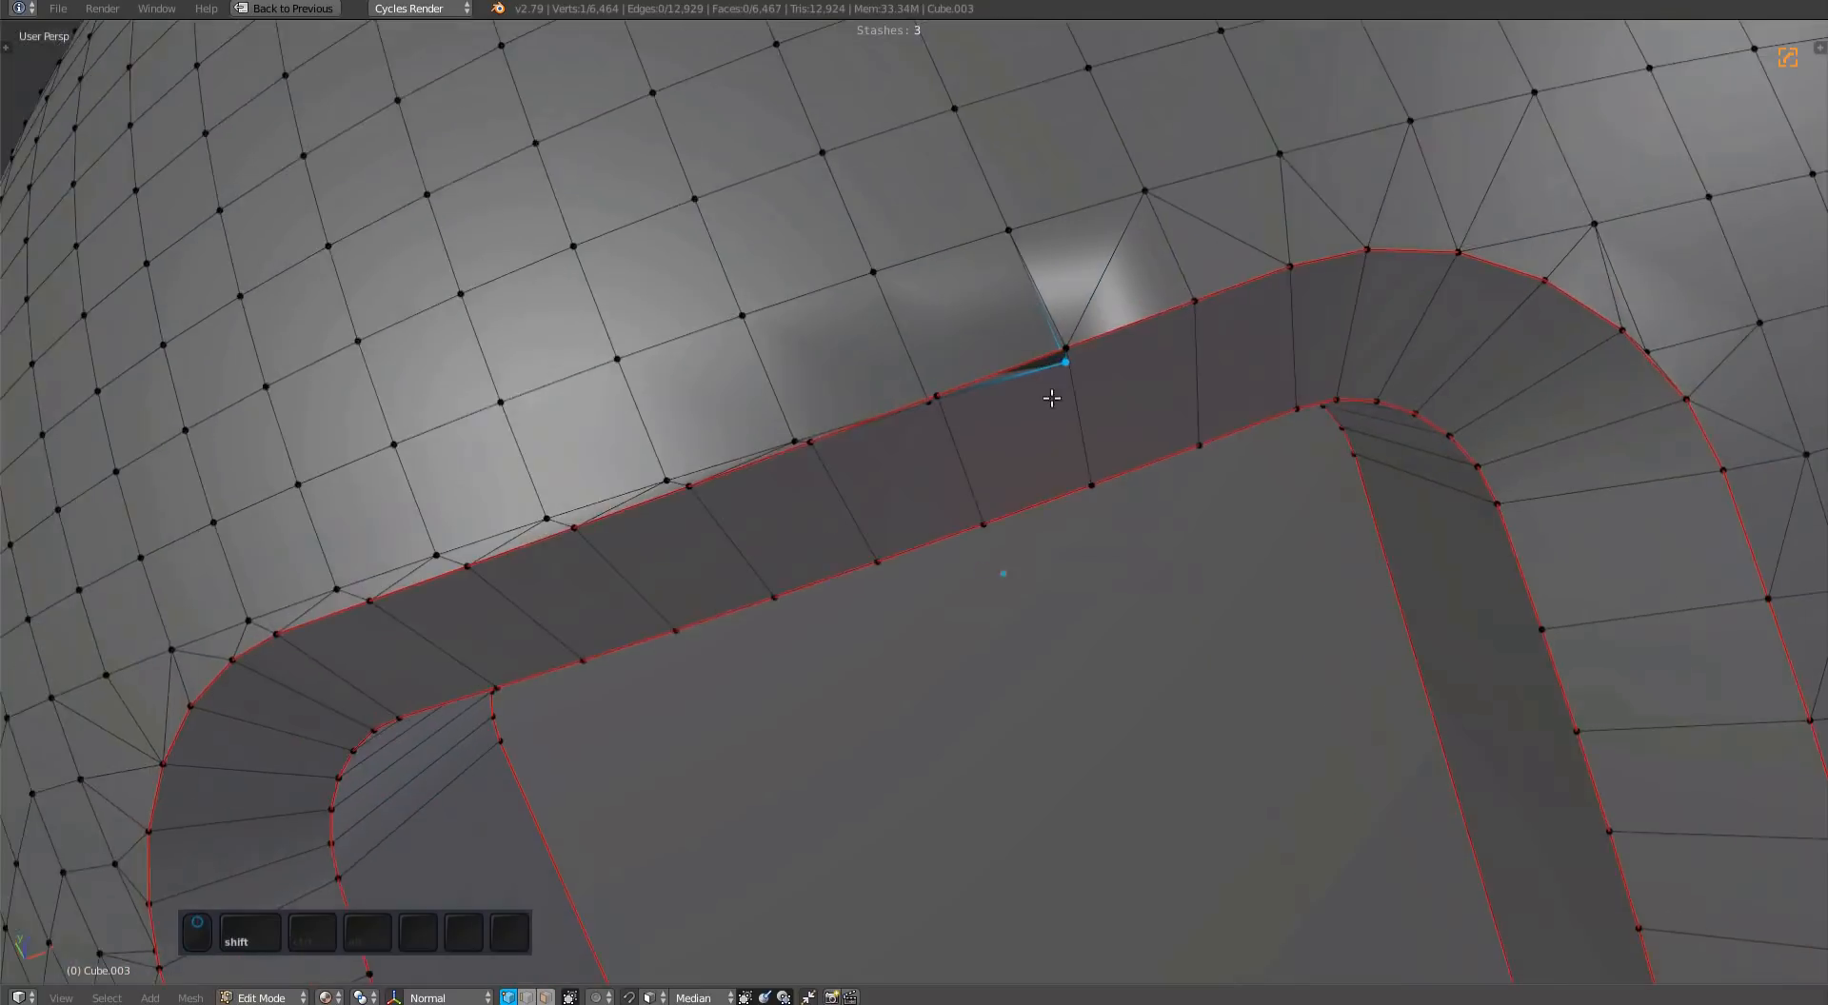
scroll(1056, 399, "up", 1)
left_click(1076, 330, "shift")
key("alt+1")
left_click(906, 405, "shift")
key("1")
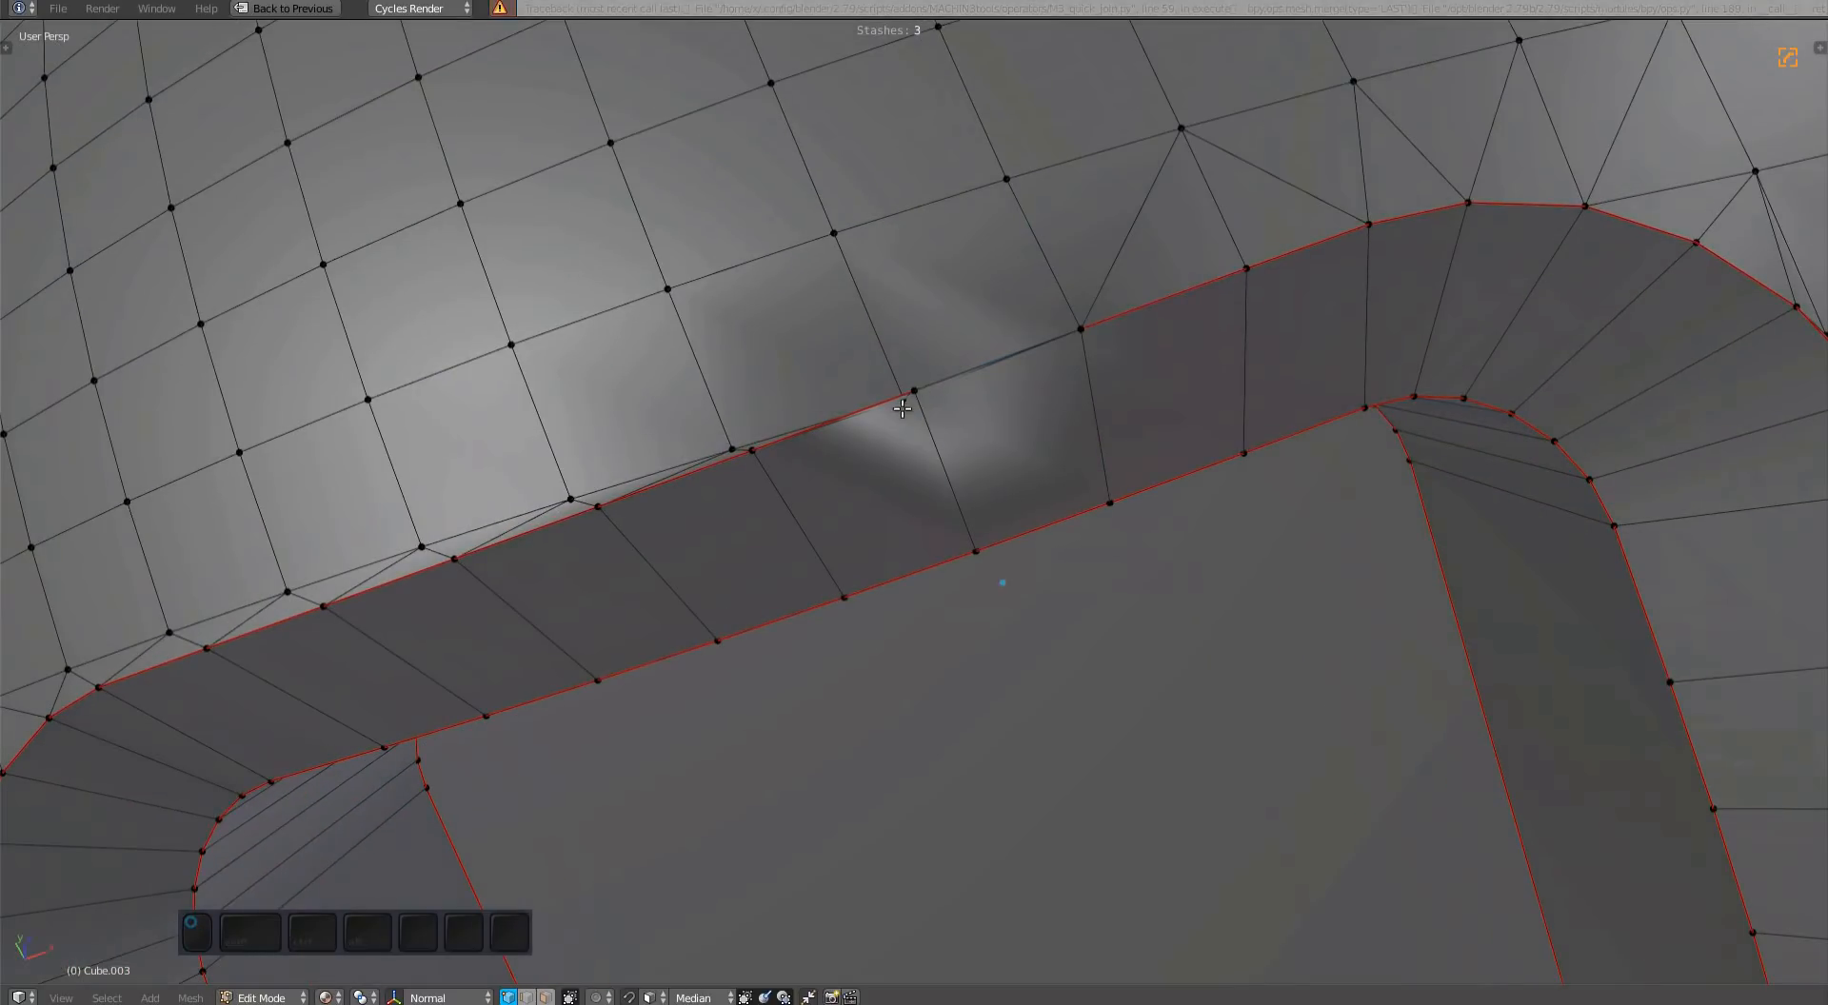
Step: Merge the next split vertex pairs between the sphere surface and the chamfer along the upper rim
left_click(919, 412)
scroll(920, 410, "up", 3)
middle_click_drag(918, 400, 1068, 422)
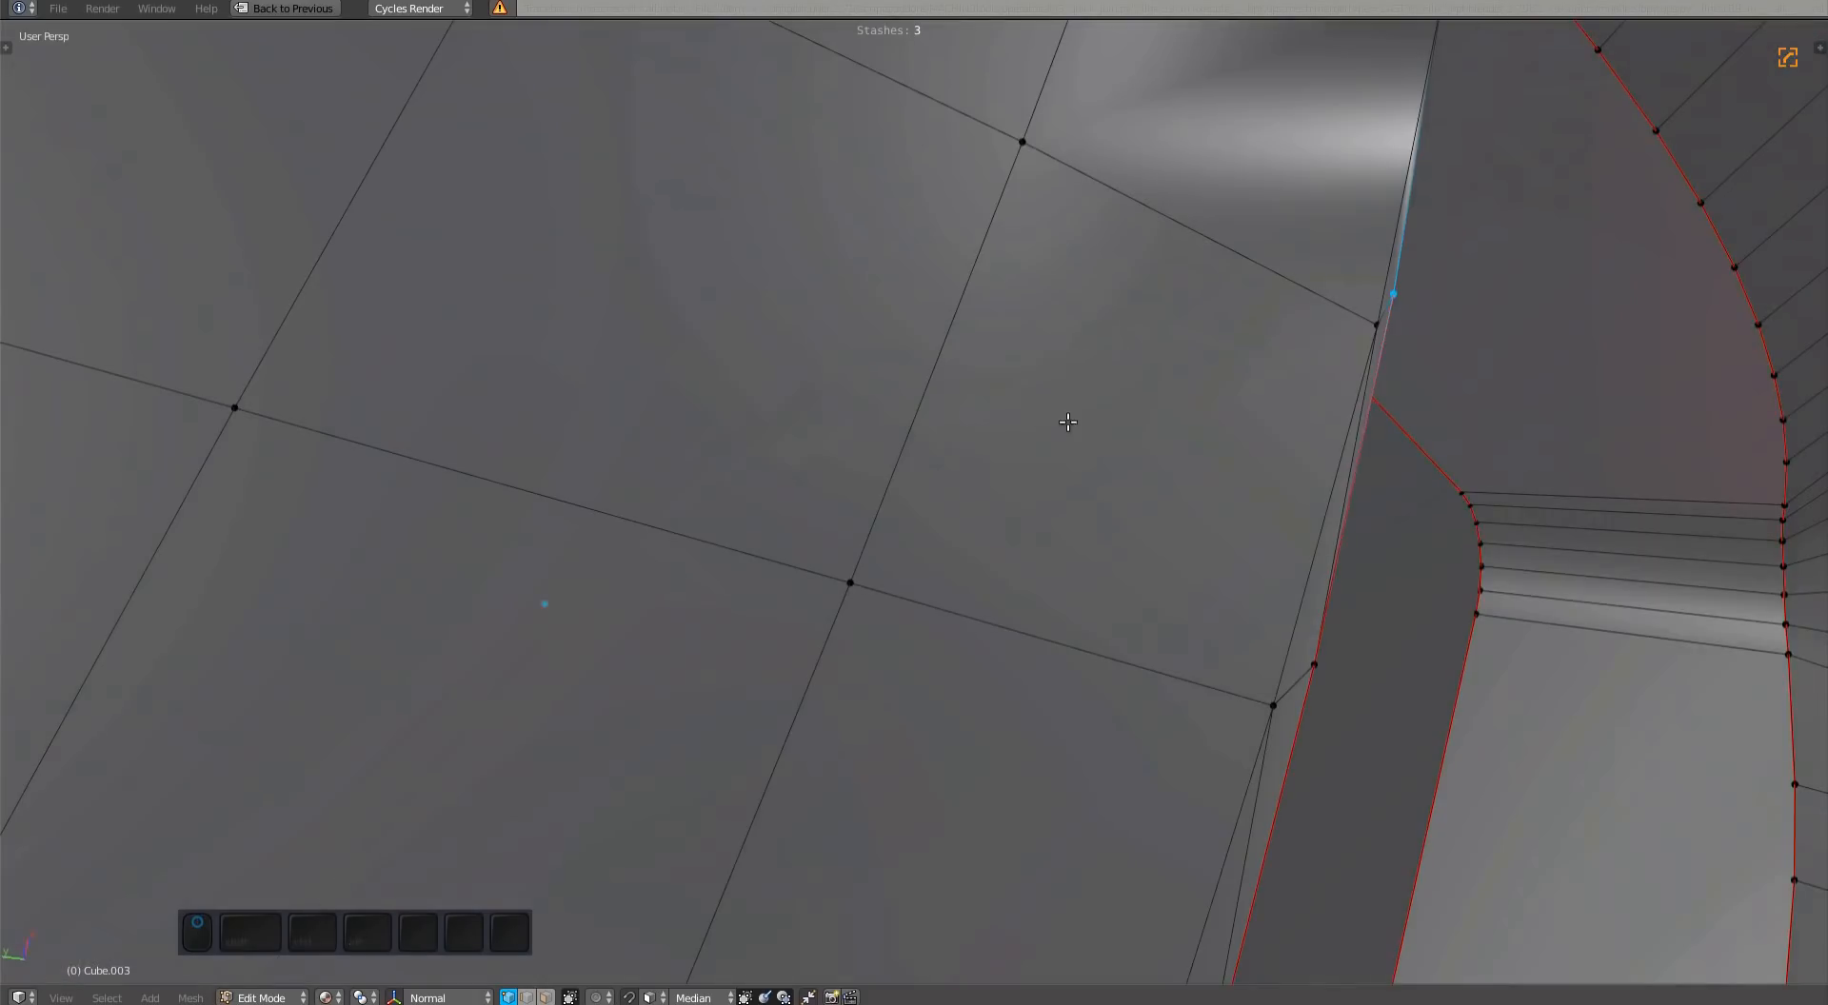
left_click(1394, 310, "shift")
key("alt+1")
middle_click_drag(1359, 425, 990, 419)
left_click(890, 409)
left_click(931, 408, "shift")
key("alt+1")
Step: Merge the five remaining split vertex pairs on the rim's straight upper run and switch to edge selection
middle_click_drag(755, 506, 1002, 429, "shift")
left_click(924, 437)
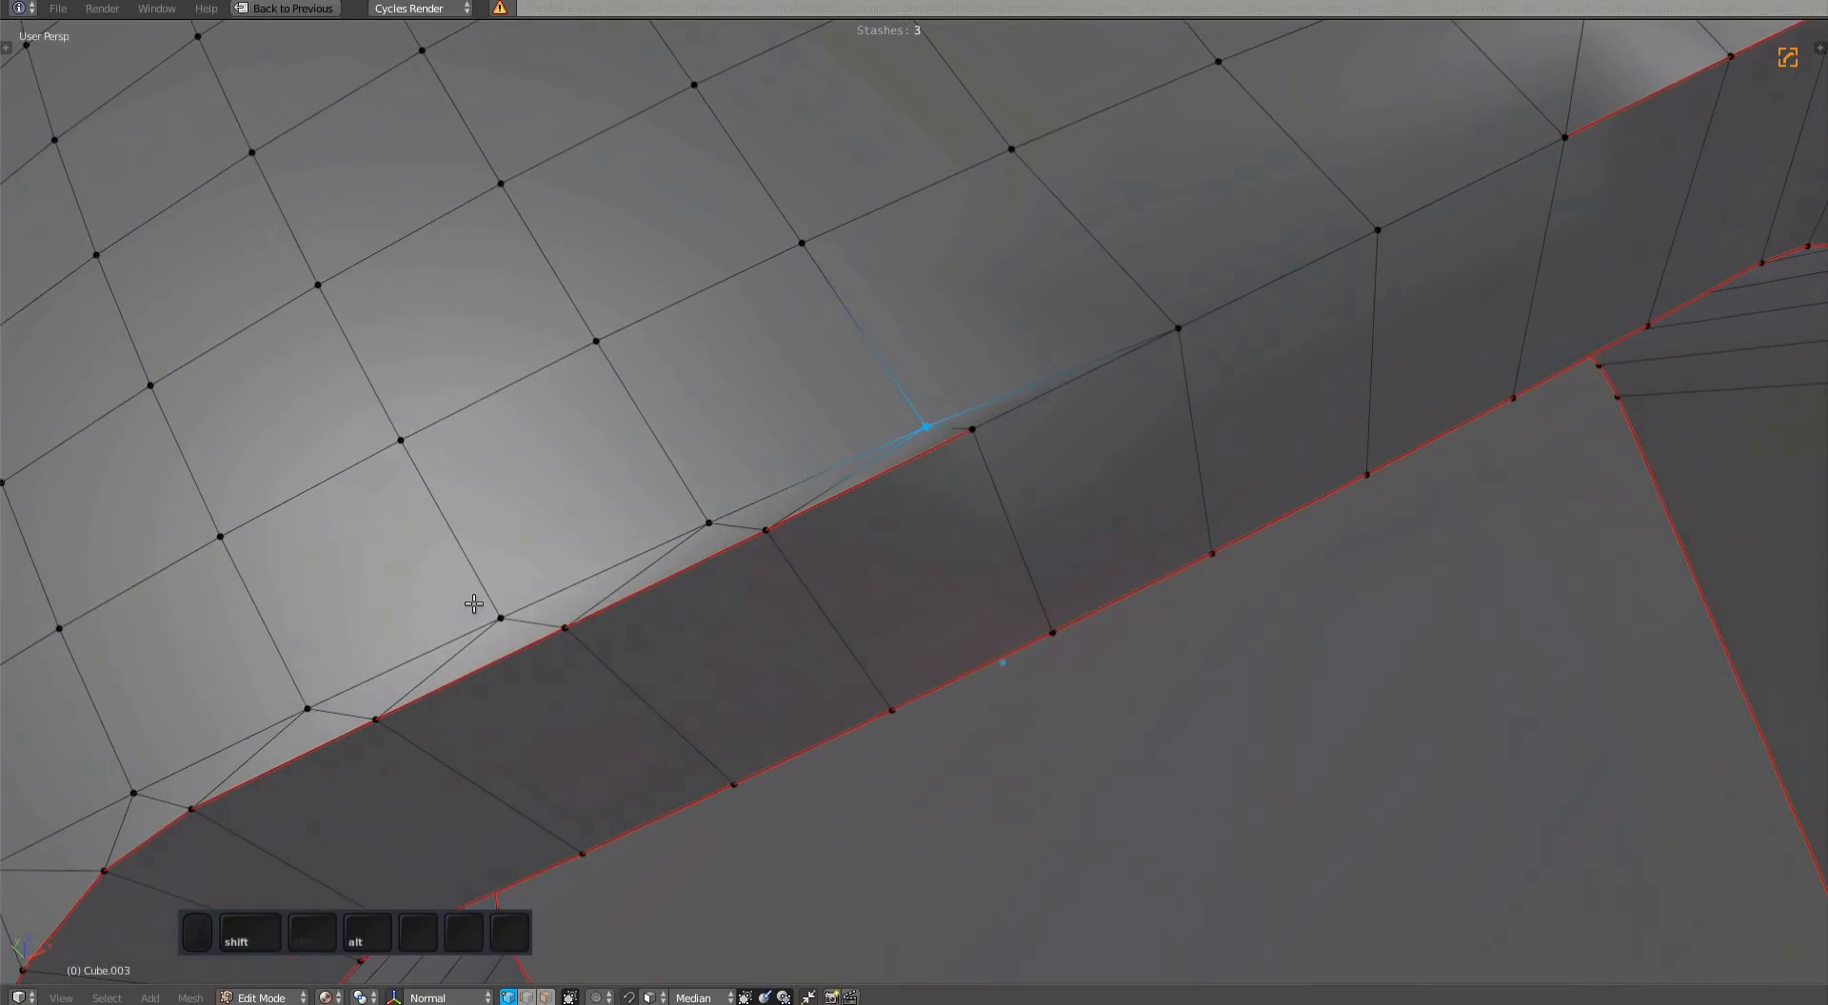
middle_click_drag(148, 767, 293, 695, "shift")
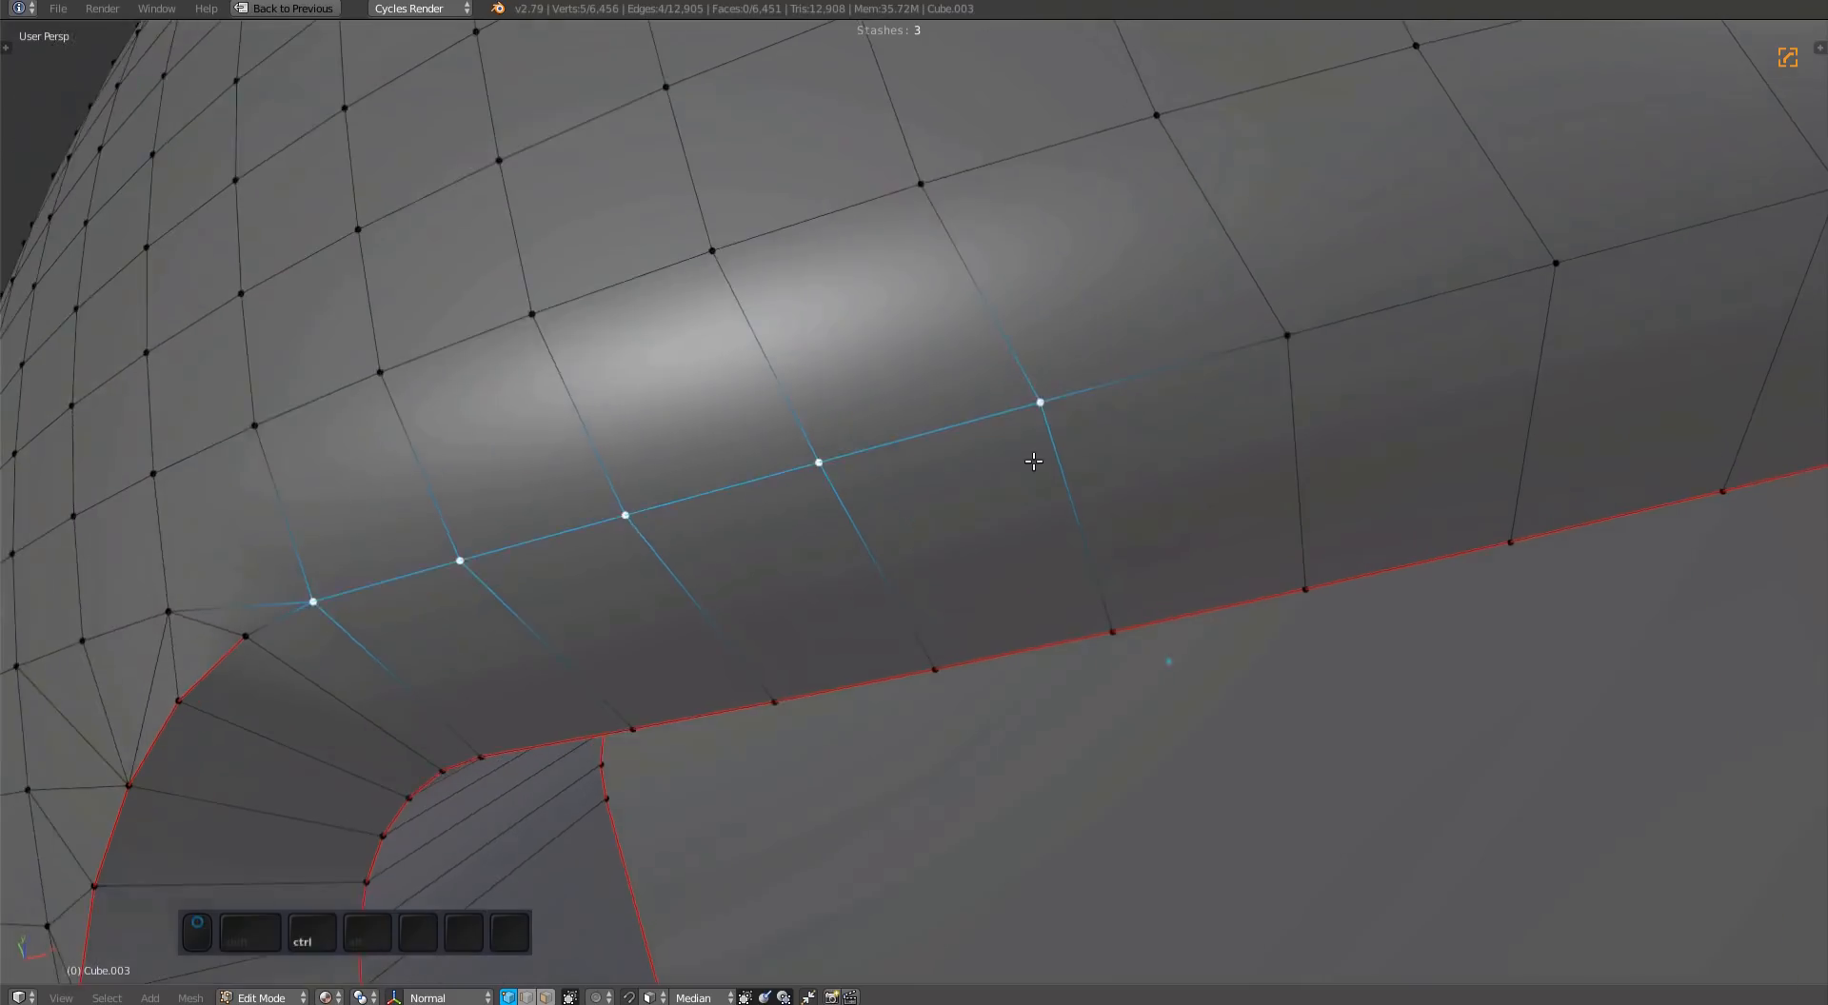
key("ctrl+Tab")
scroll(517, 550, "up", 2)
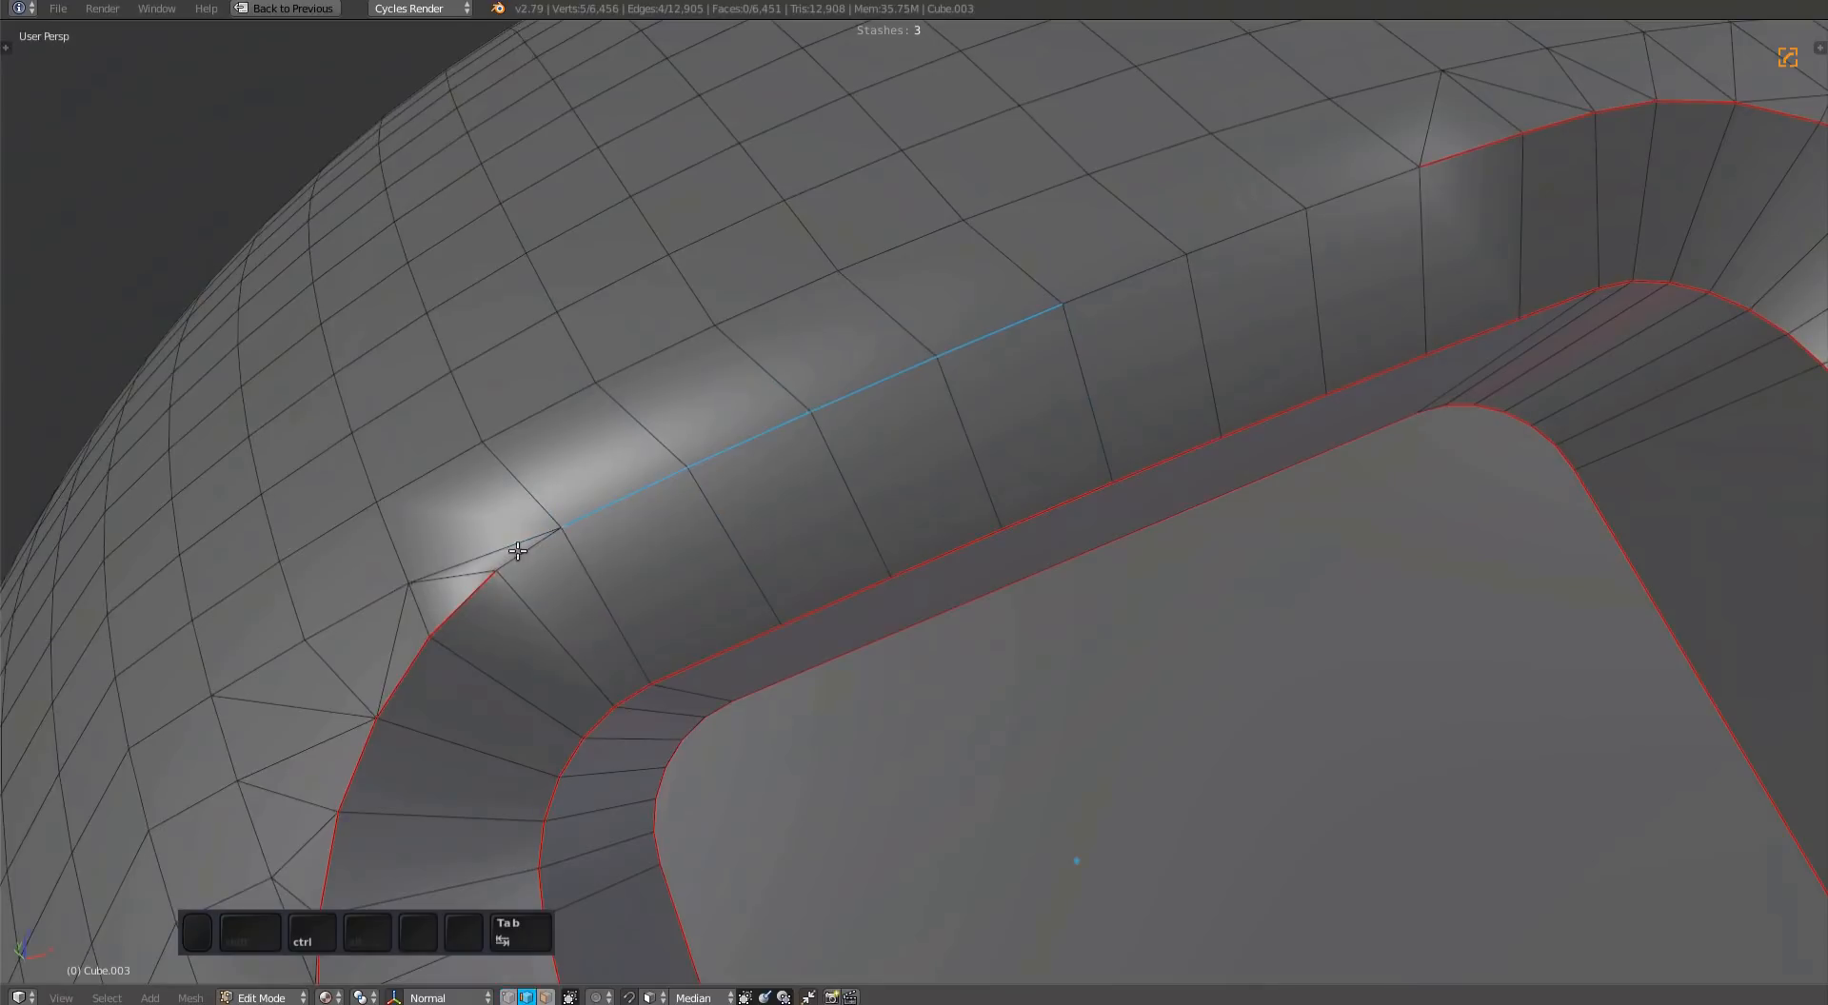
Step: Return to vertex selection and merge further split vertices around the pocket's chamfered rim
right_click(667, 499)
middle_click_drag(666, 499, 1025, 627)
key("Tab")
key("alt+m")
scroll(785, 686, "down", 1)
scroll(1025, 626, "up", 2)
right_click(908, 709)
right_click(958, 667, "shift")
key("alt+1")
Step: Merge the closely spaced vertices at the chamfer's upper-right rounded corner into the rim
middle_click_drag(1114, 522, 1119, 487)
right_click(1119, 673)
right_click(1102, 664, "shift")
key("alt+1")
scroll(1105, 670, "down", 1)
scroll(1119, 487, "up", 3)
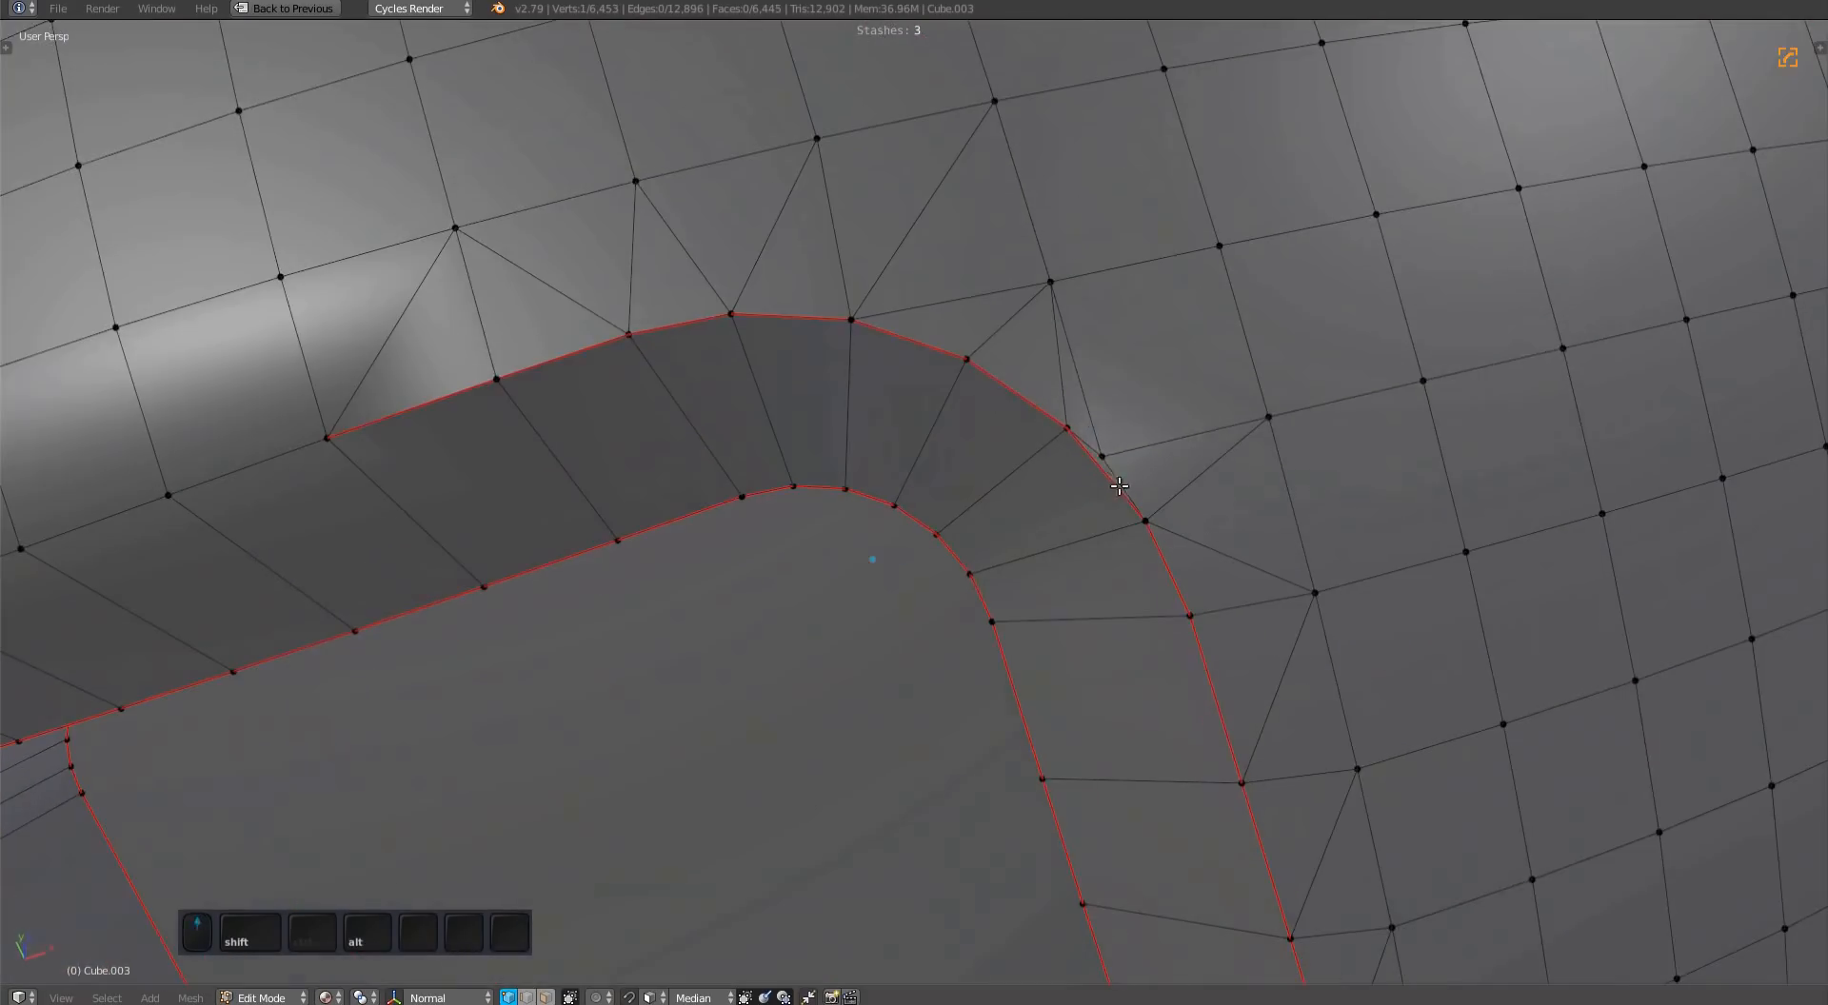
key("alt+1")
middle_click_drag(837, 403, 1038, 494, "shift")
scroll(962, 486, "down", 2)
middle_click_drag(810, 571, 1089, 457, "shift")
Step: Select the chamfer's outer and inner edge loops and mark them sharp
key("Tab")
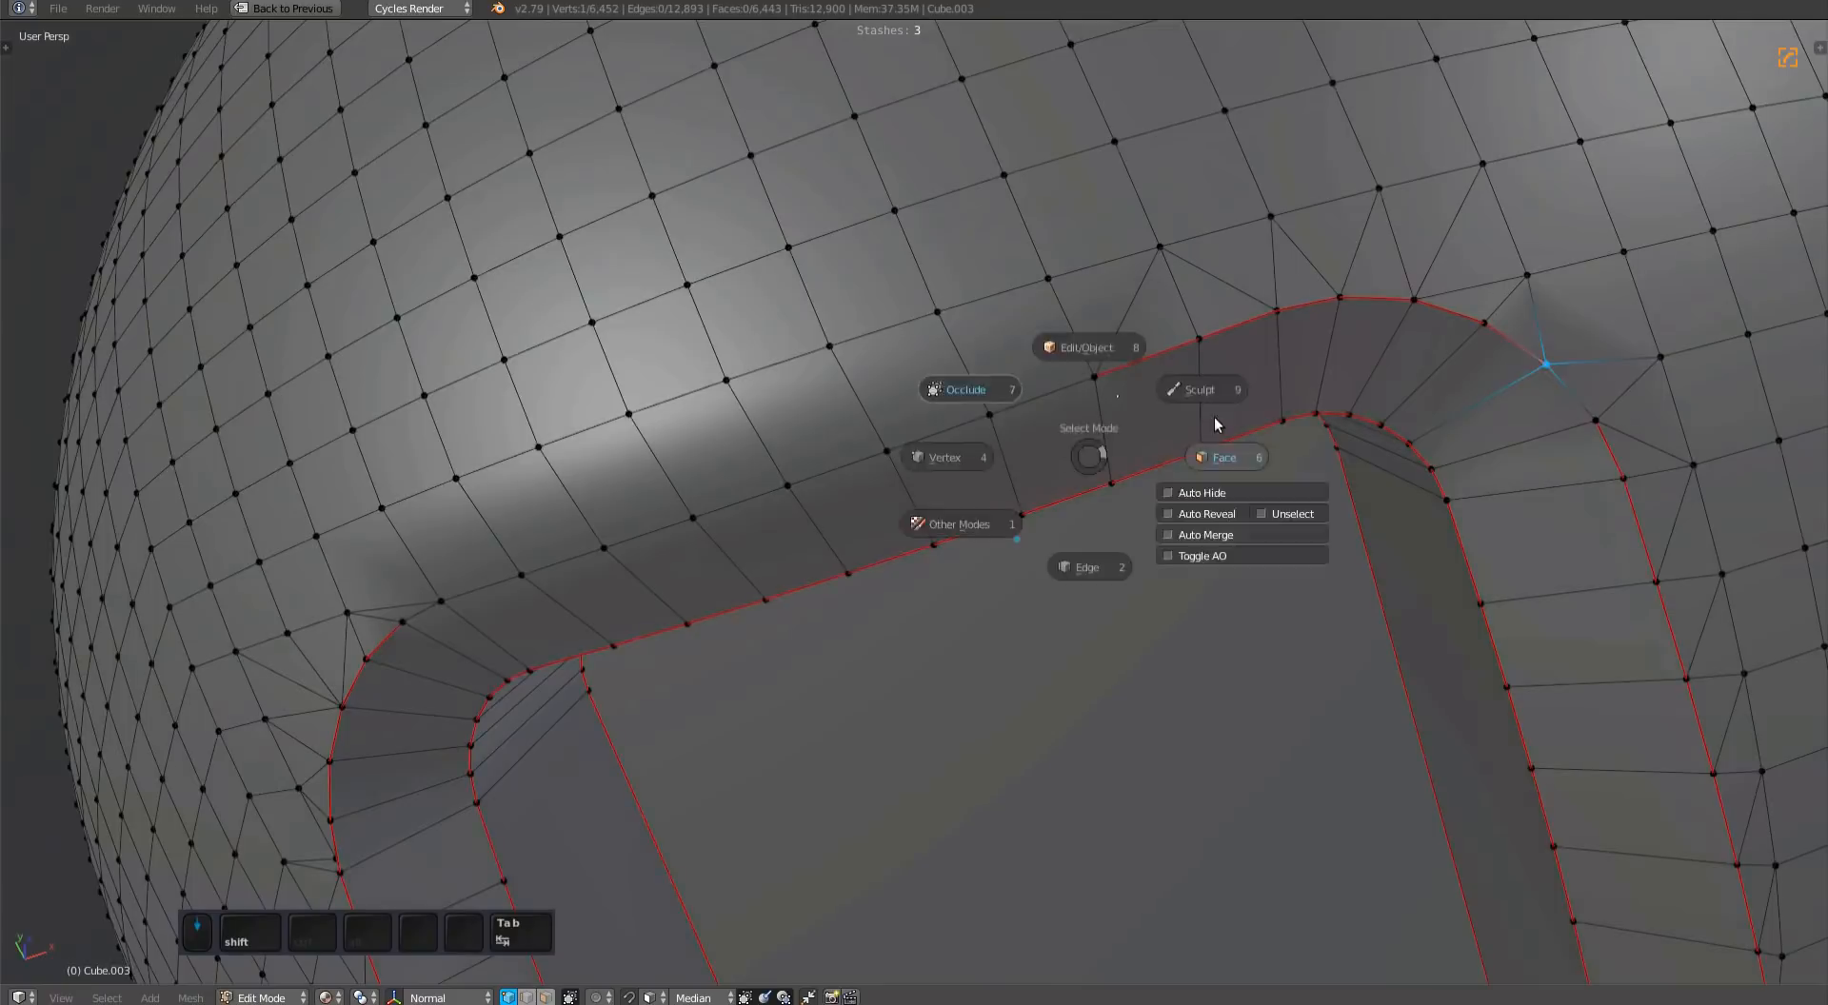
left_click(1216, 420)
right_click(1033, 461, "alt+shift")
scroll(1028, 495, "down", 2)
key("b")
key("q")
left_click(1024, 568)
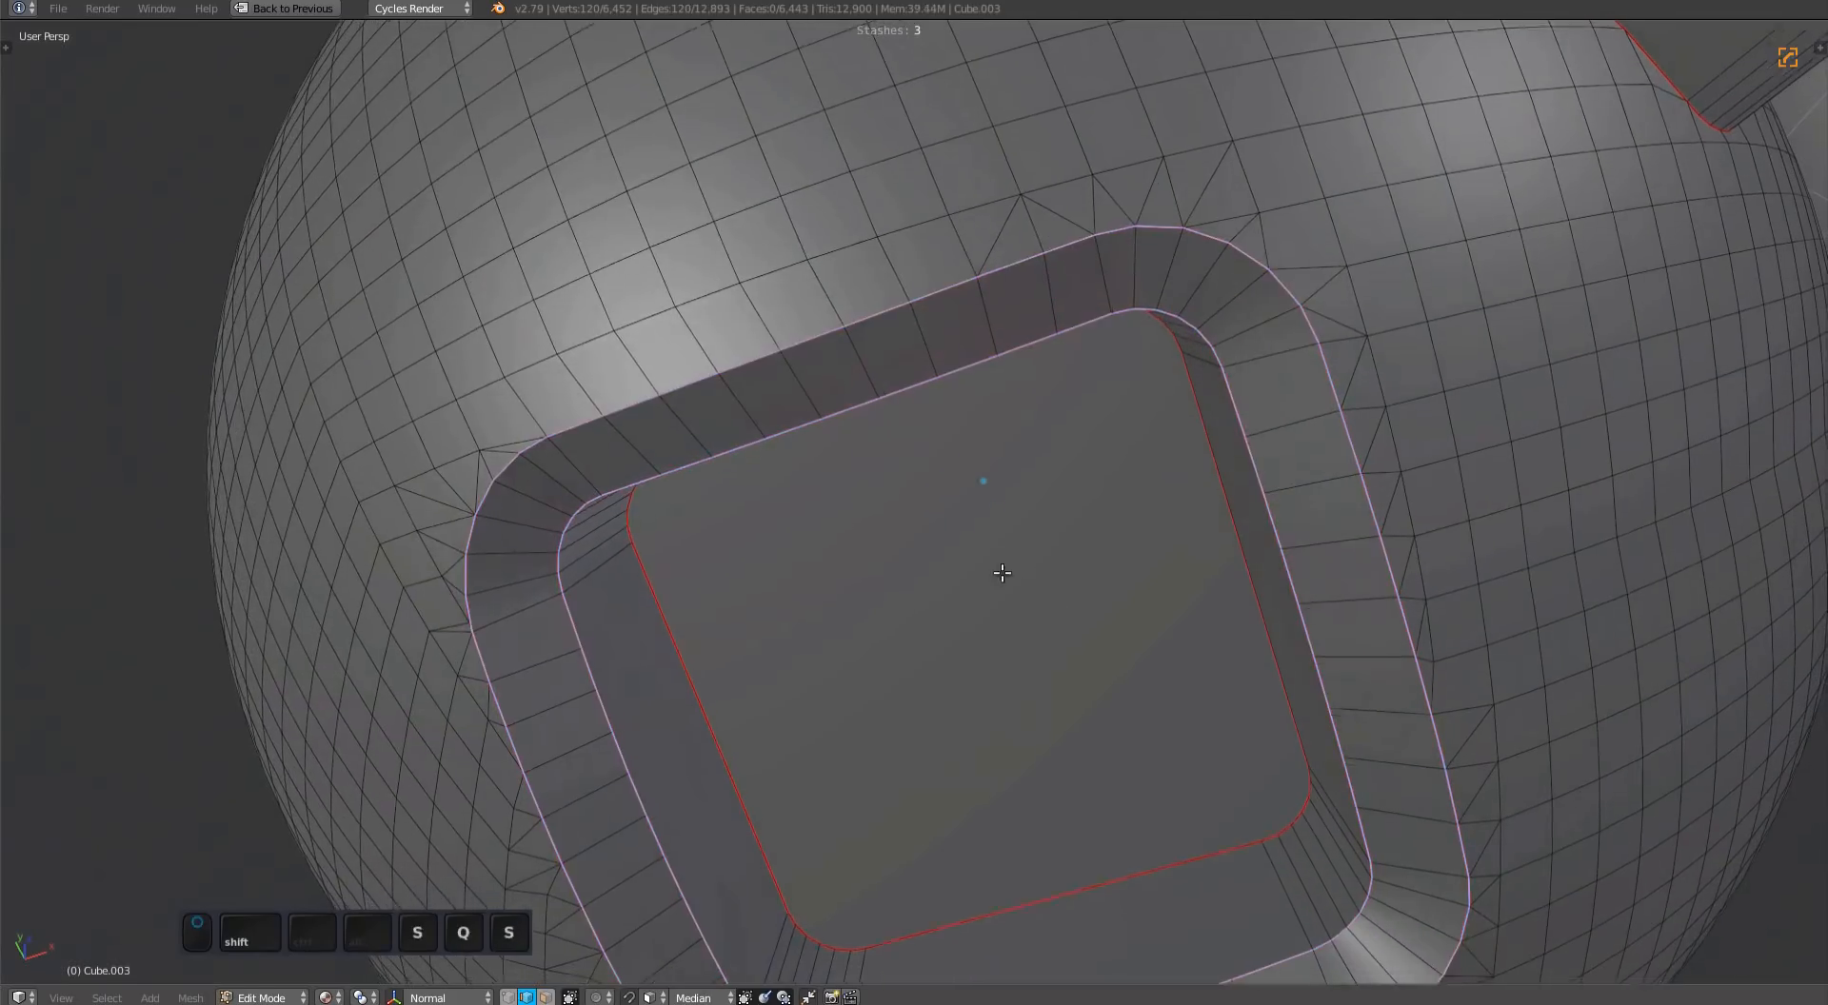
Step: Merge the remaining split vertex pair on the outer rim of the chamfered pocket
key("a")
middle_click_drag(999, 571, 912, 404)
middle_click_drag(912, 404, 1099, 489, "shift")
scroll(1032, 544, "down", 2)
key("Tab")
left_click(1077, 453)
key("Tab")
middle_click_drag(518, 532, 796, 518, "shift")
scroll(809, 514, "up", 1)
right_click(856, 511, "shift")
key("alt+1")
Step: Mark the unmarked edge on the chamfer's outer rim as sharp
key("Tab")
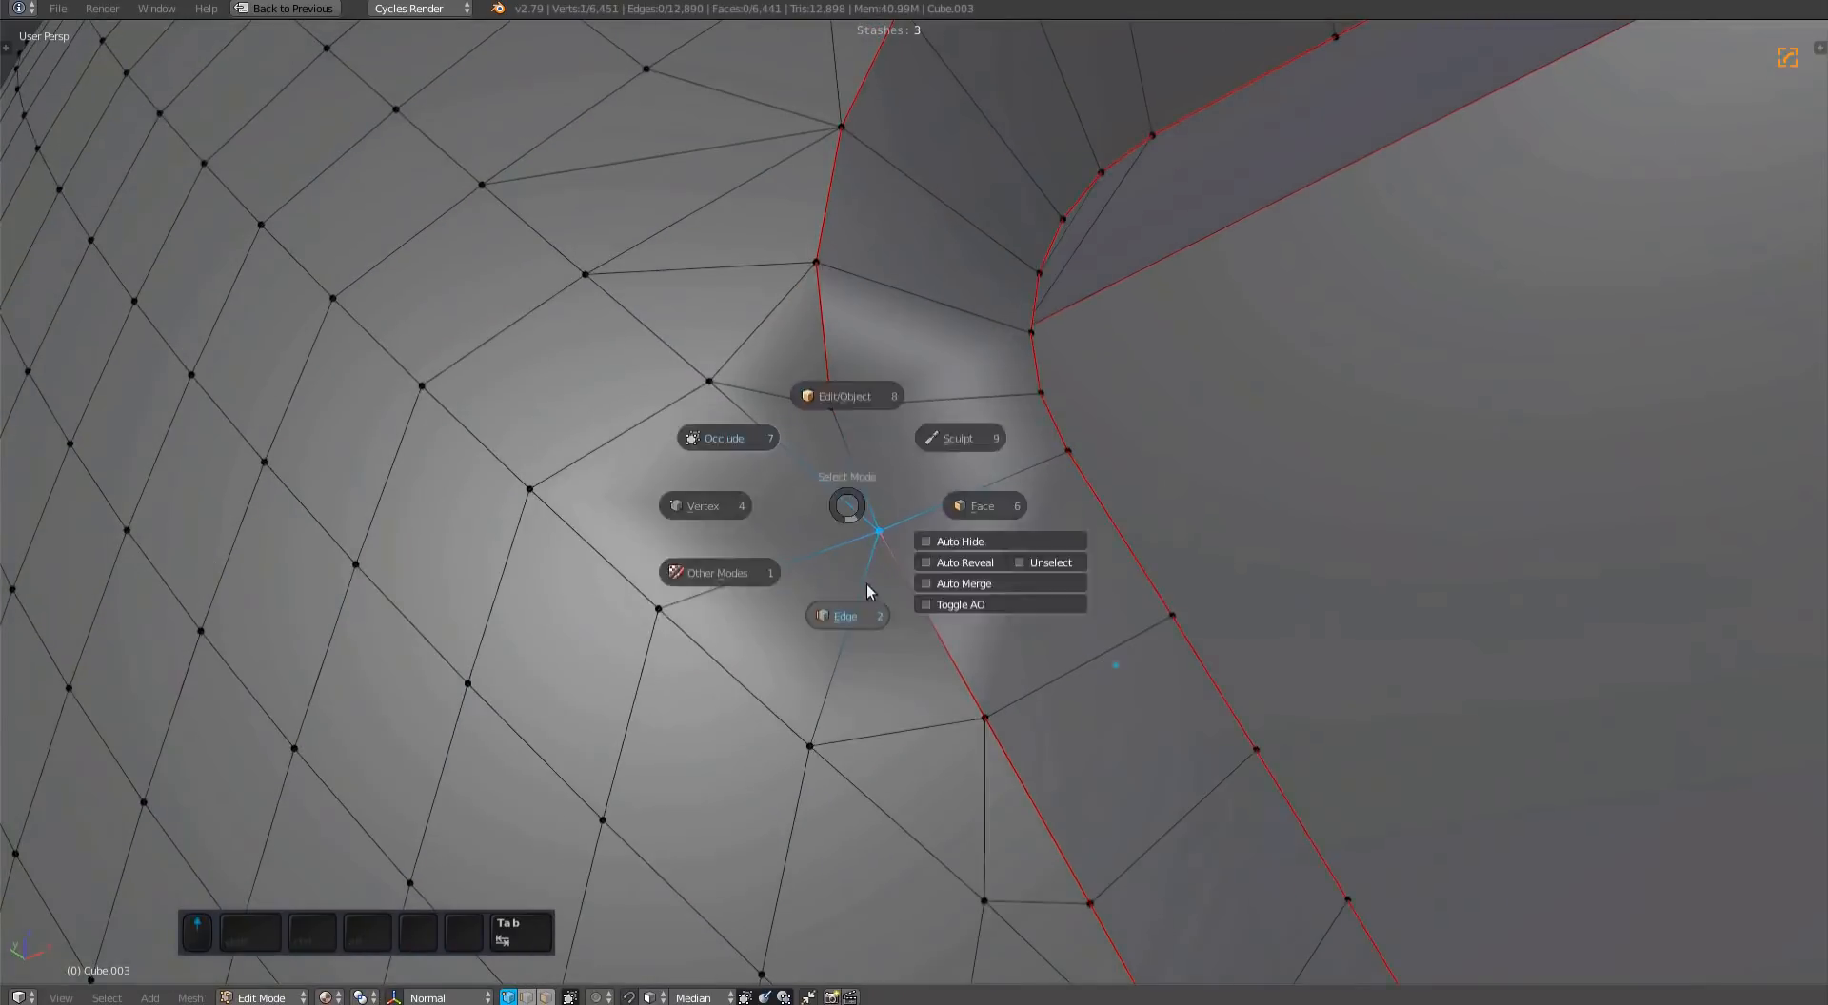
right_click(857, 471)
key("q")
key("s")
scroll(857, 472, "down", 8)
key("1")
Step: Run Chamfer around the base of the protruding rounded block with a width of 0.054
key("Tab")
middle_click_drag(1114, 543, 1076, 562)
key("a")
key("a")
right_click(1122, 400)
scroll(1122, 400, "up", 1, "ctrl")
middle_click_drag(1122, 400, 942, 500)
scroll(1019, 522, "up", 1)
key("b")
key("y")
left_click(942, 500)
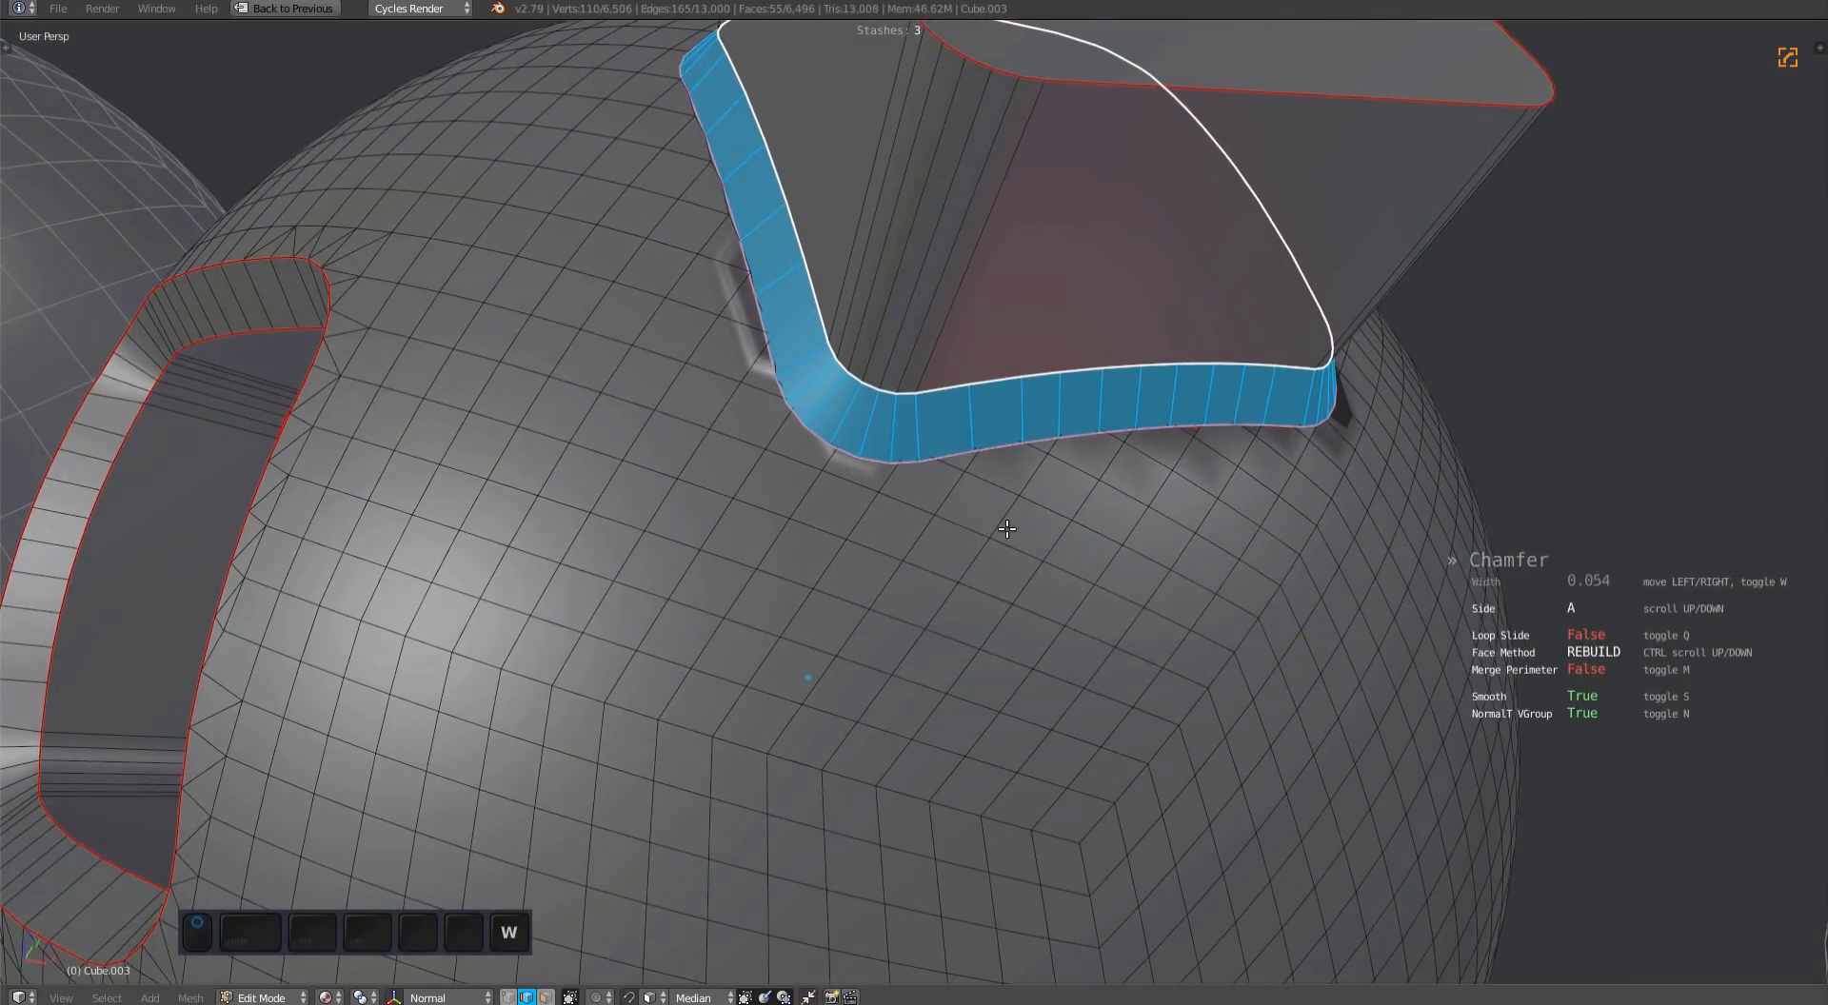
Step: Enable Loop Slide for the block's chamfer, try another face method, return it to Rebuild and accept the chamfer
mouse_move(1006, 530)
middle_mouse_down()
mouse_move(951, 369)
mouse_move(985, 507)
middle_mouse_up()
middle_click_drag(985, 507, 1227, 385, "ctrl")
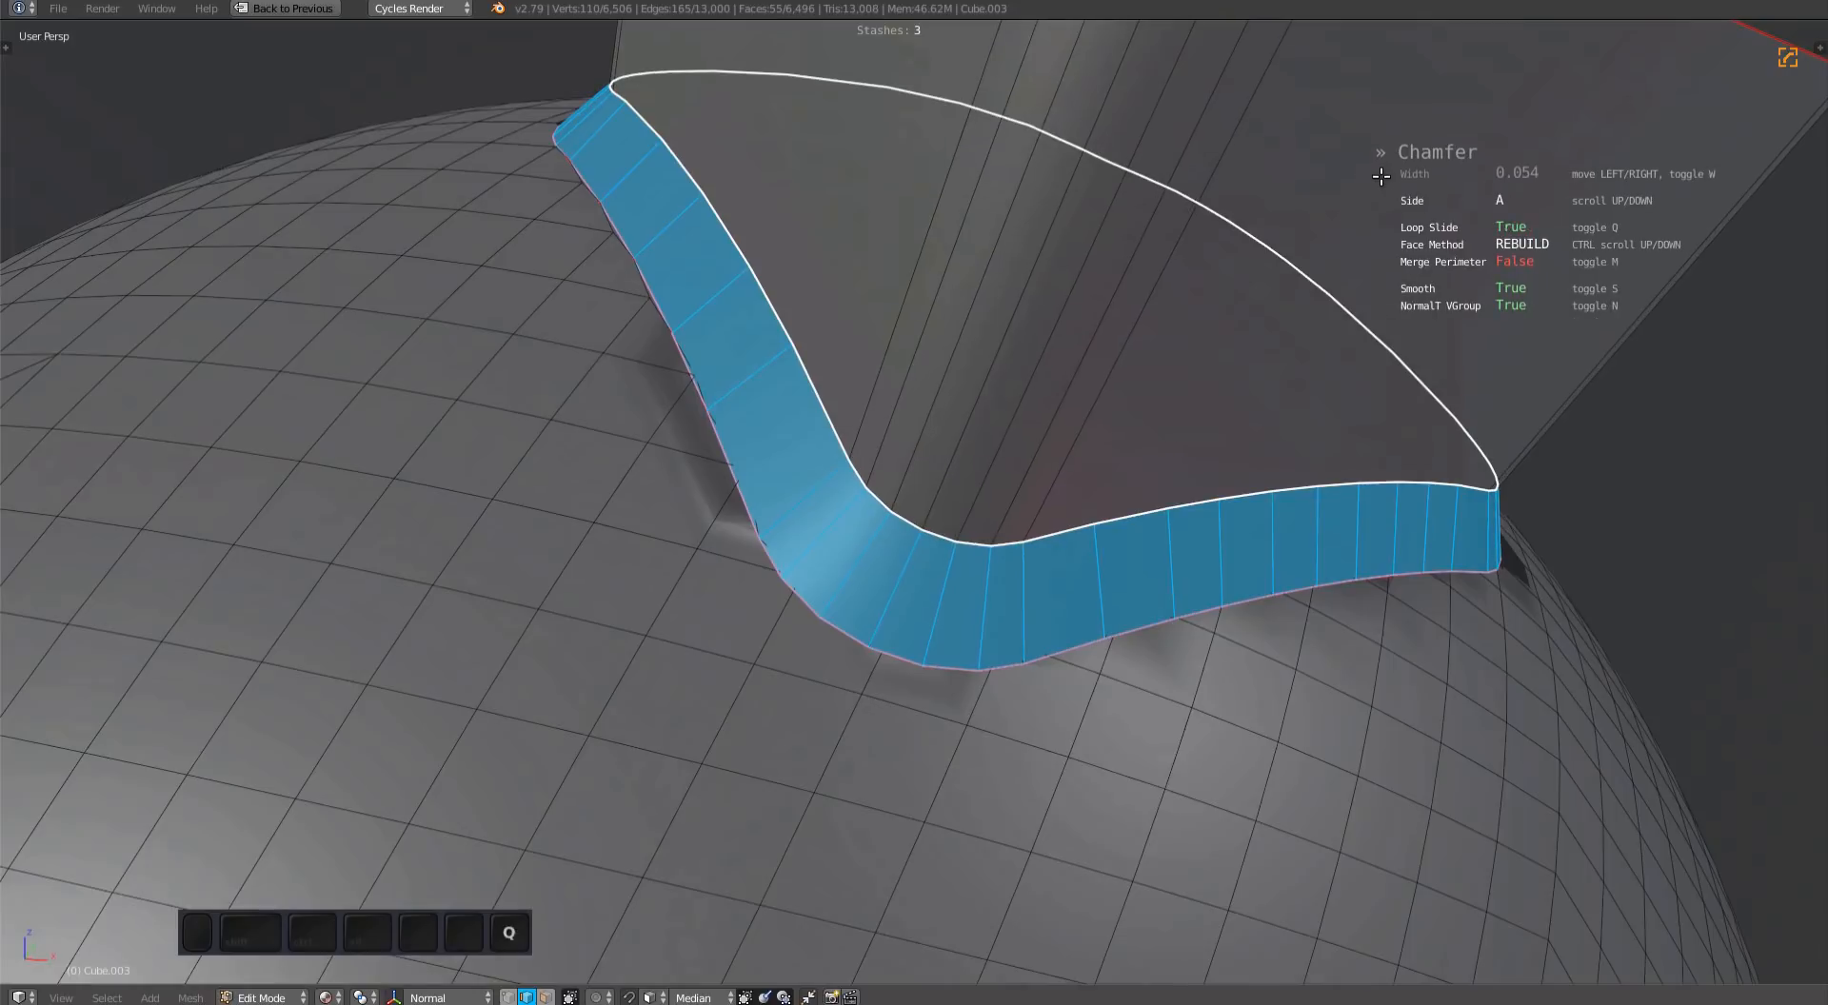
middle_click_drag(1257, 271, 1229, 447)
middle_click_drag(1228, 448, 1067, 522, "ctrl")
middle_click_drag(1066, 522, 829, 576, "ctrl")
scroll(1055, 587, "up", 1, "ctrl")
scroll(1118, 583, "up", 1, "alt")
scroll(1147, 640, "down", 1, "ctrl")
middle_click_drag(828, 576, 1124, 667, "shift")
left_click(1323, 562)
Step: Clear the selection, leave mesh editing and frame the low-poly sphere with the rounded-square pocket
key("1")
key("a")
middle_click_drag(1047, 723, 1057, 562, "shift")
left_click(885, 563)
key("a")
middle_click_drag(1057, 562, 1124, 666, "shift")
middle_click_drag(1123, 667, 1033, 610, "shift")
scroll(1053, 629, "down", 4)
middle_click_drag(1033, 609, 917, 628, "shift")
key("a")
key("a")
key("Tab")
right_click(1371, 590)
key("f")
middle_click_drag(1371, 609, 1139, 655)
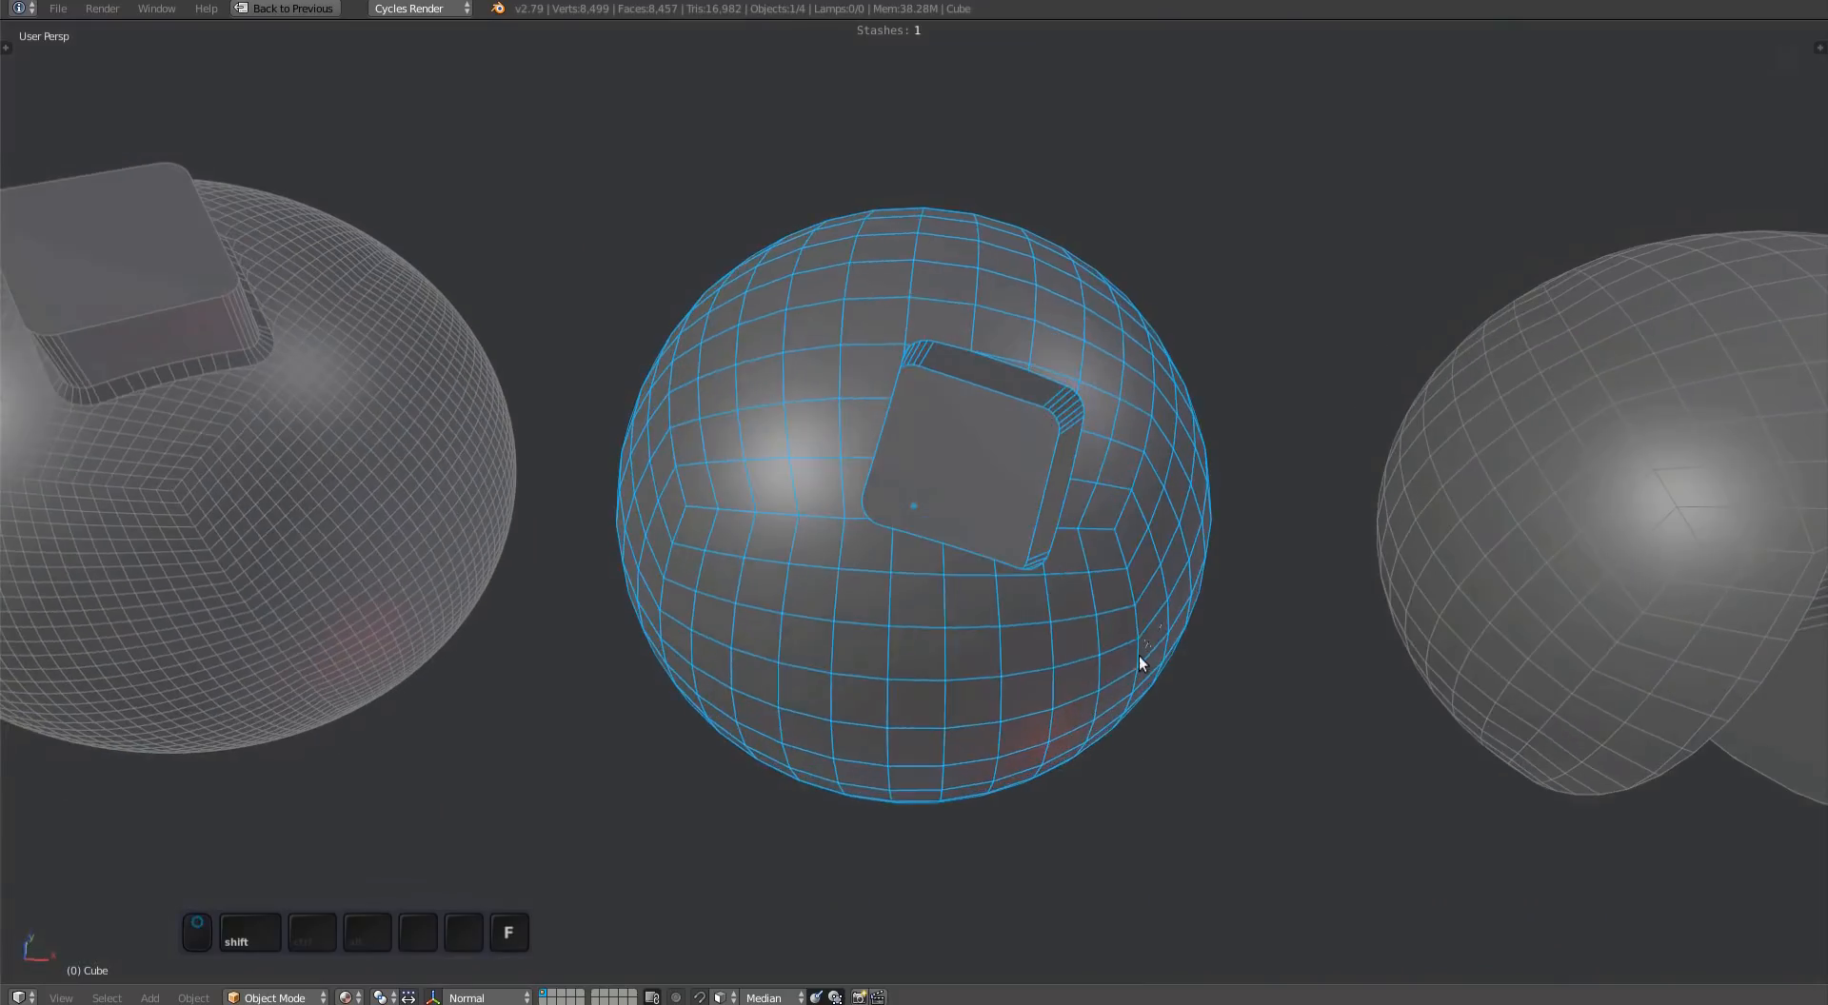
Step: Start editing the low-poly sphere, select the strip around the pocket and run Chamfer on it
middle_click_drag(1047, 610, 1000, 522, "ctrl")
key("Tab")
key("3")
key("ctrl+KP_Add")
key("2")
key("y")
left_click(1000, 522)
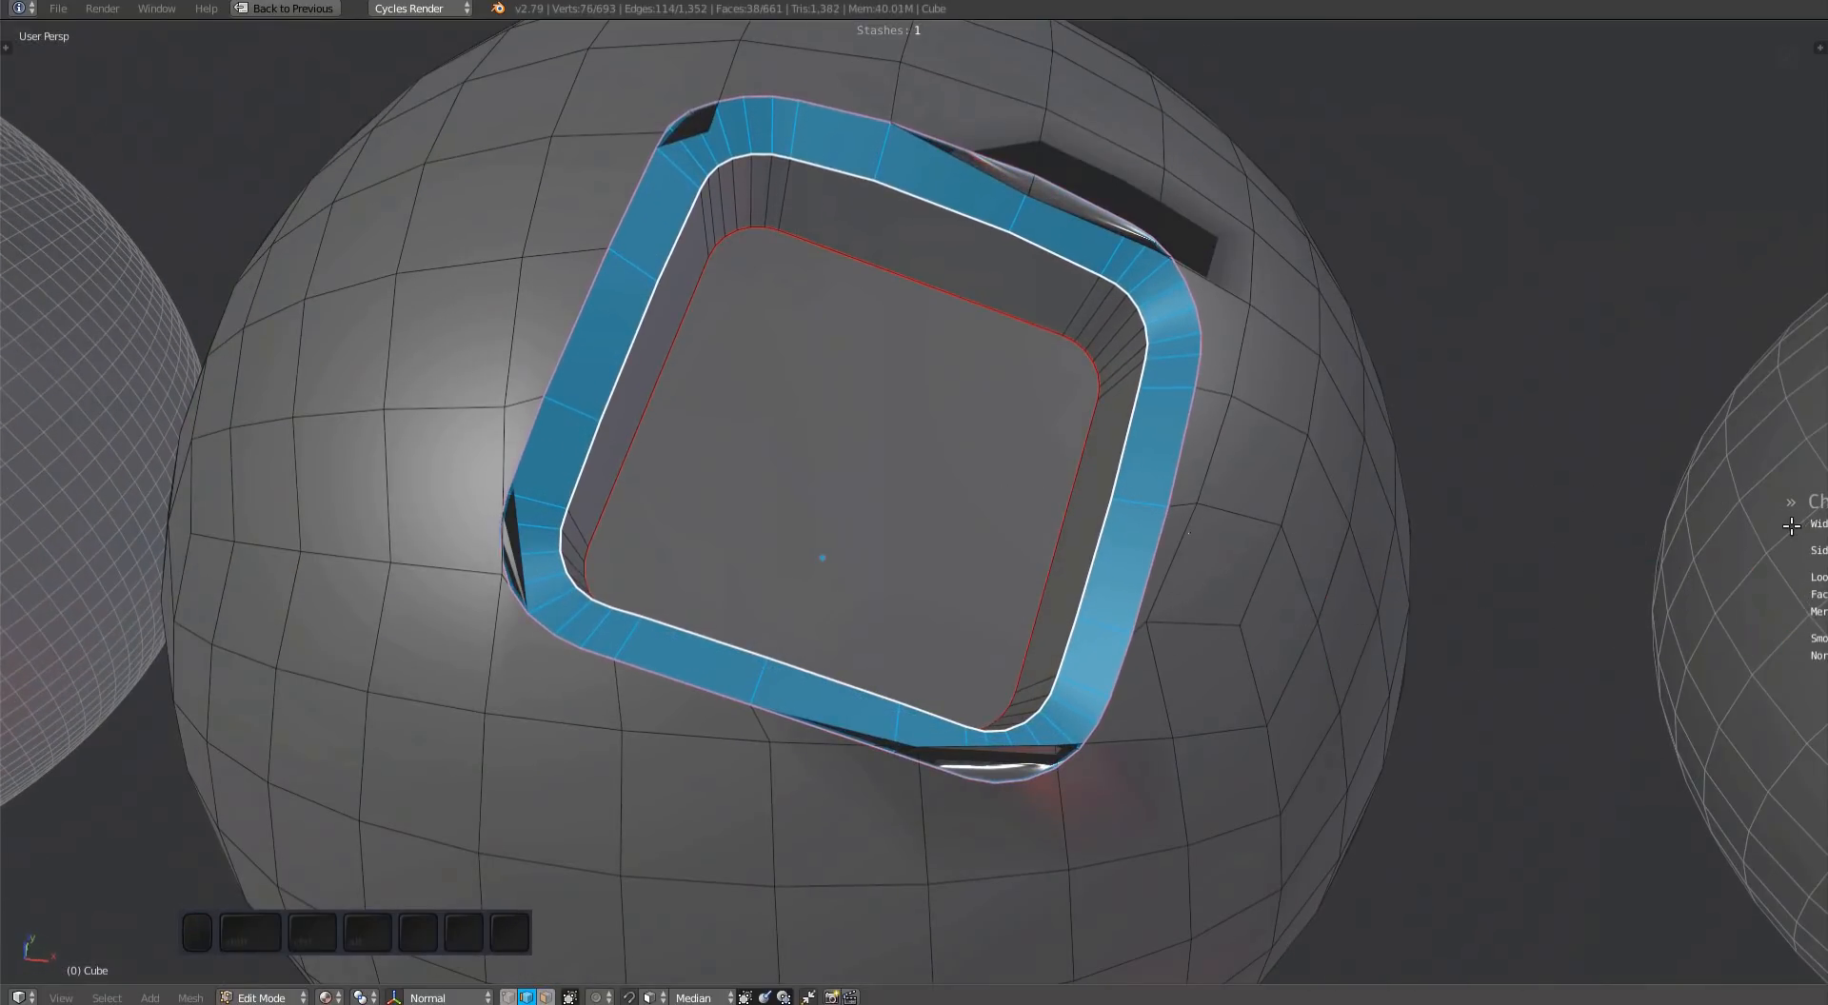
middle_click_drag(1792, 525, 1246, 530)
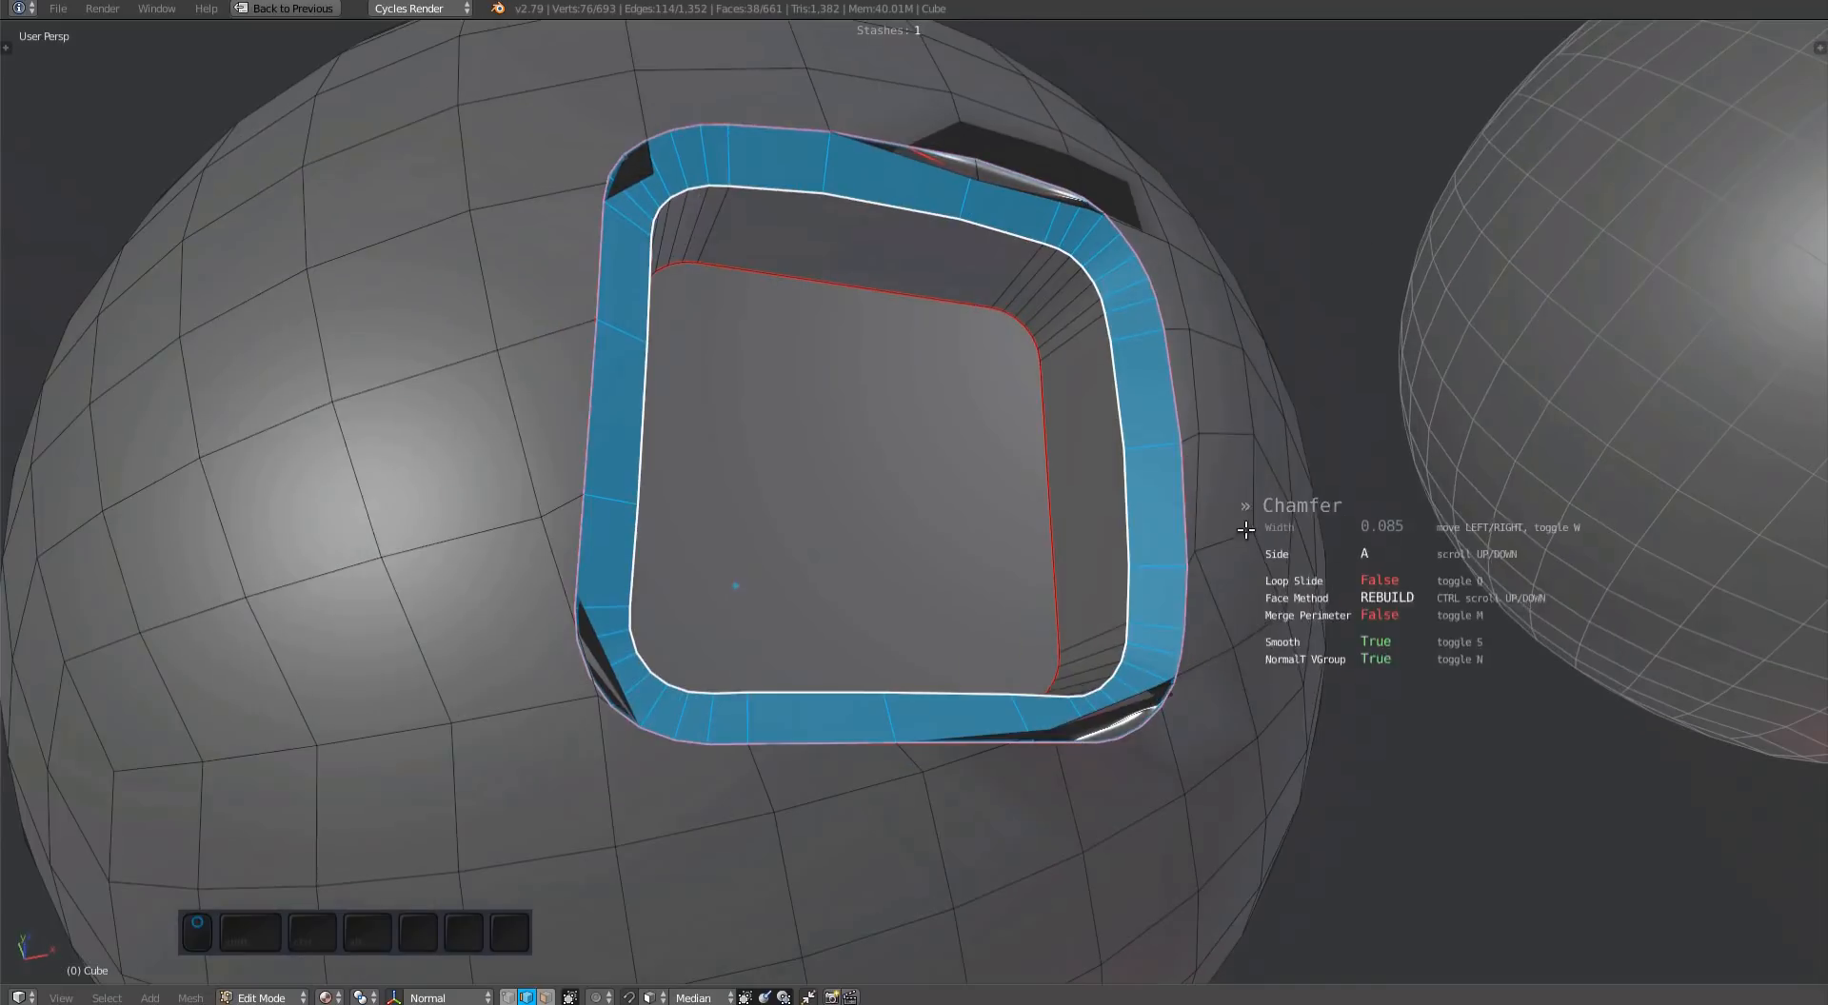
Step: Enable Loop Slide and Merge Perimeter for the pocket's chamfer, test the face methods and accept it
key("q")
scroll(1145, 479, "up", 1)
middle_click_drag(1146, 479, 762, 440)
key("m")
scroll(828, 510, "up", 1, "ctrl")
scroll(881, 505, "up", 3, "alt")
scroll(843, 545, "down", 1, "ctrl")
left_click(798, 416)
Step: Cut a two-segment edge path from a nearby grid vertex to the pocket's chamfered rim
middle_click_drag(761, 440, 826, 571, "shift")
middle_click_drag(827, 571, 972, 286, "shift")
key("1")
left_click(979, 268)
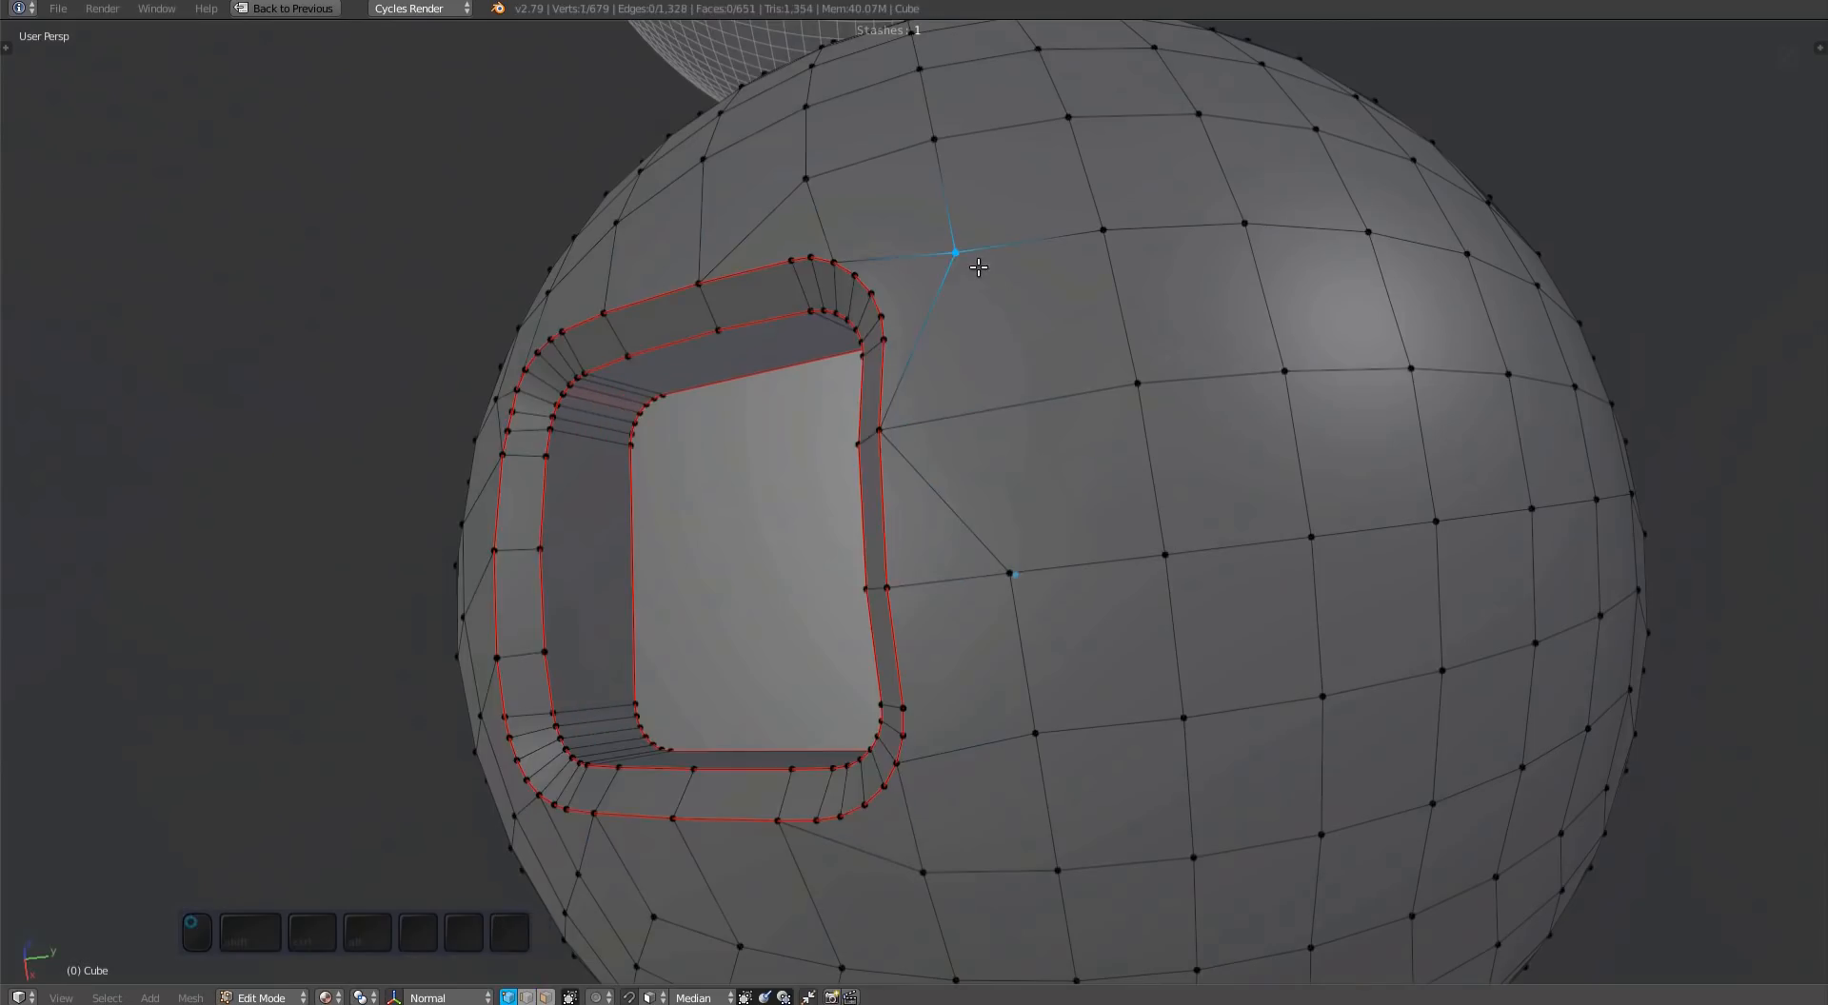
key("2")
key("Tab")
left_click(926, 490)
middle_click_drag(809, 416, 941, 419)
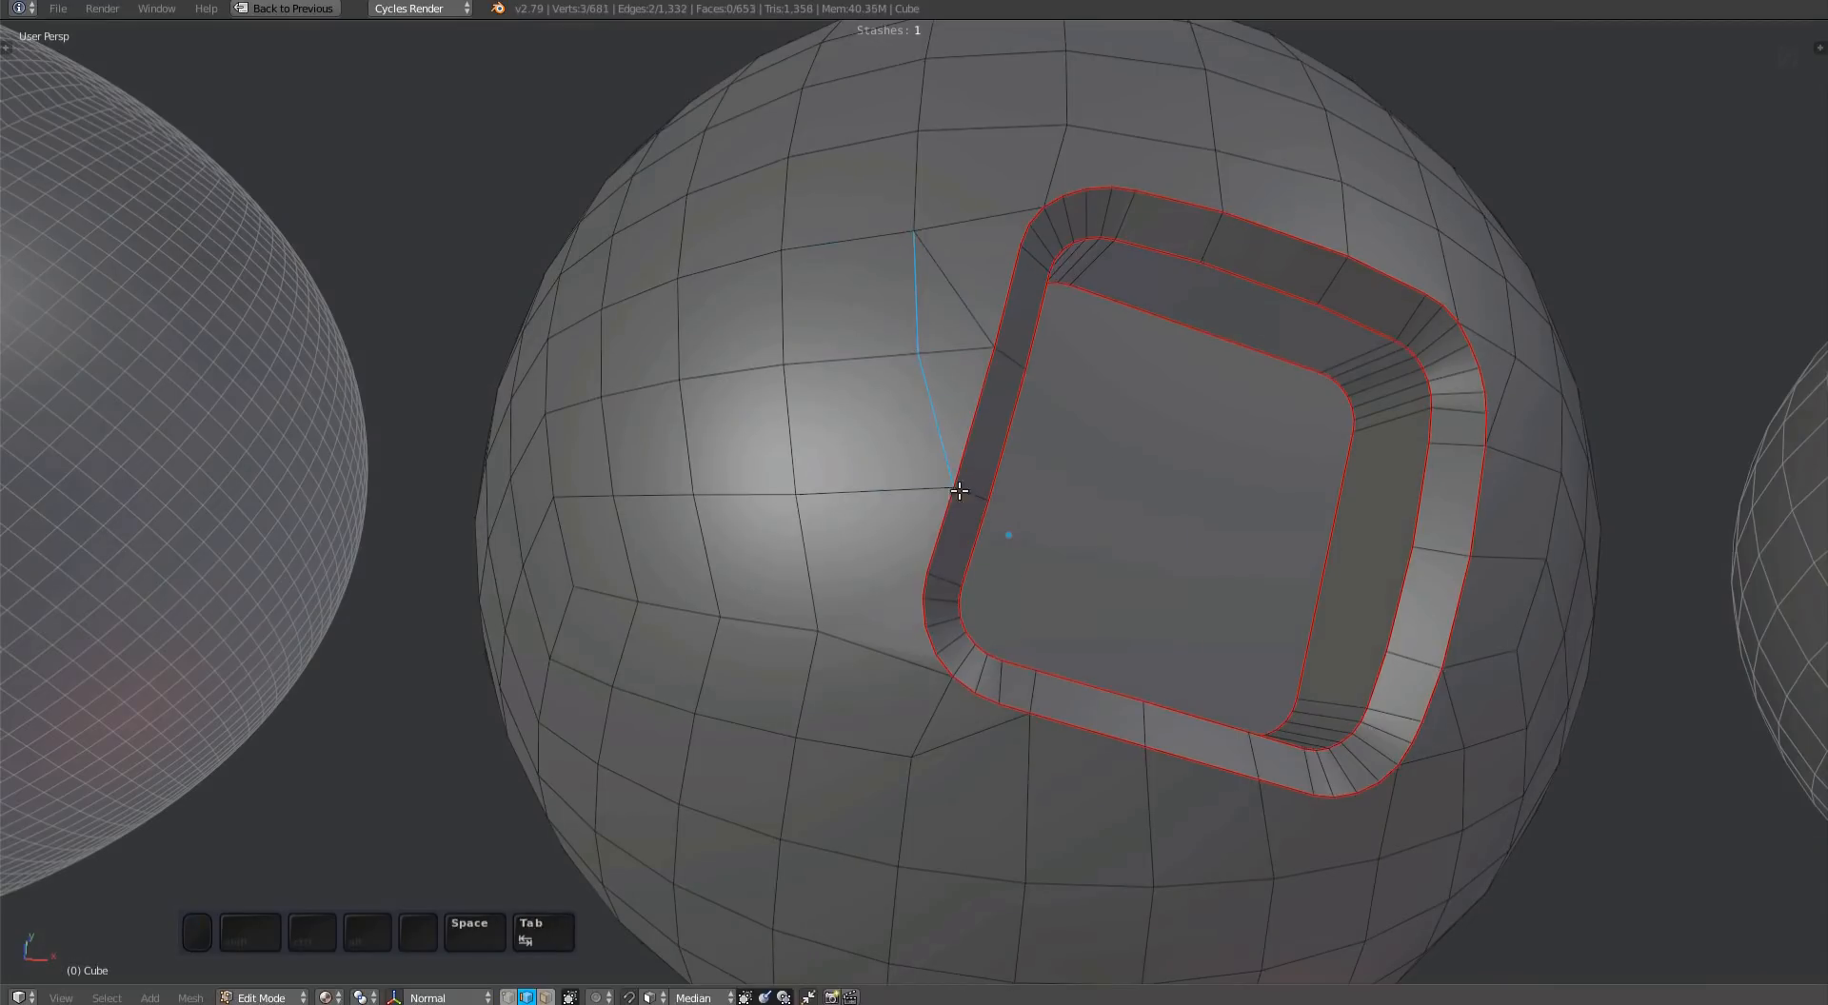
Step: Connect the nearby grid vertex to a better rim vertex at the pocket's rounded corner, replacing the existing edge
middle_click_drag(1065, 572, 924, 641)
scroll(923, 641, "up", 2)
key("1")
left_click(750, 552)
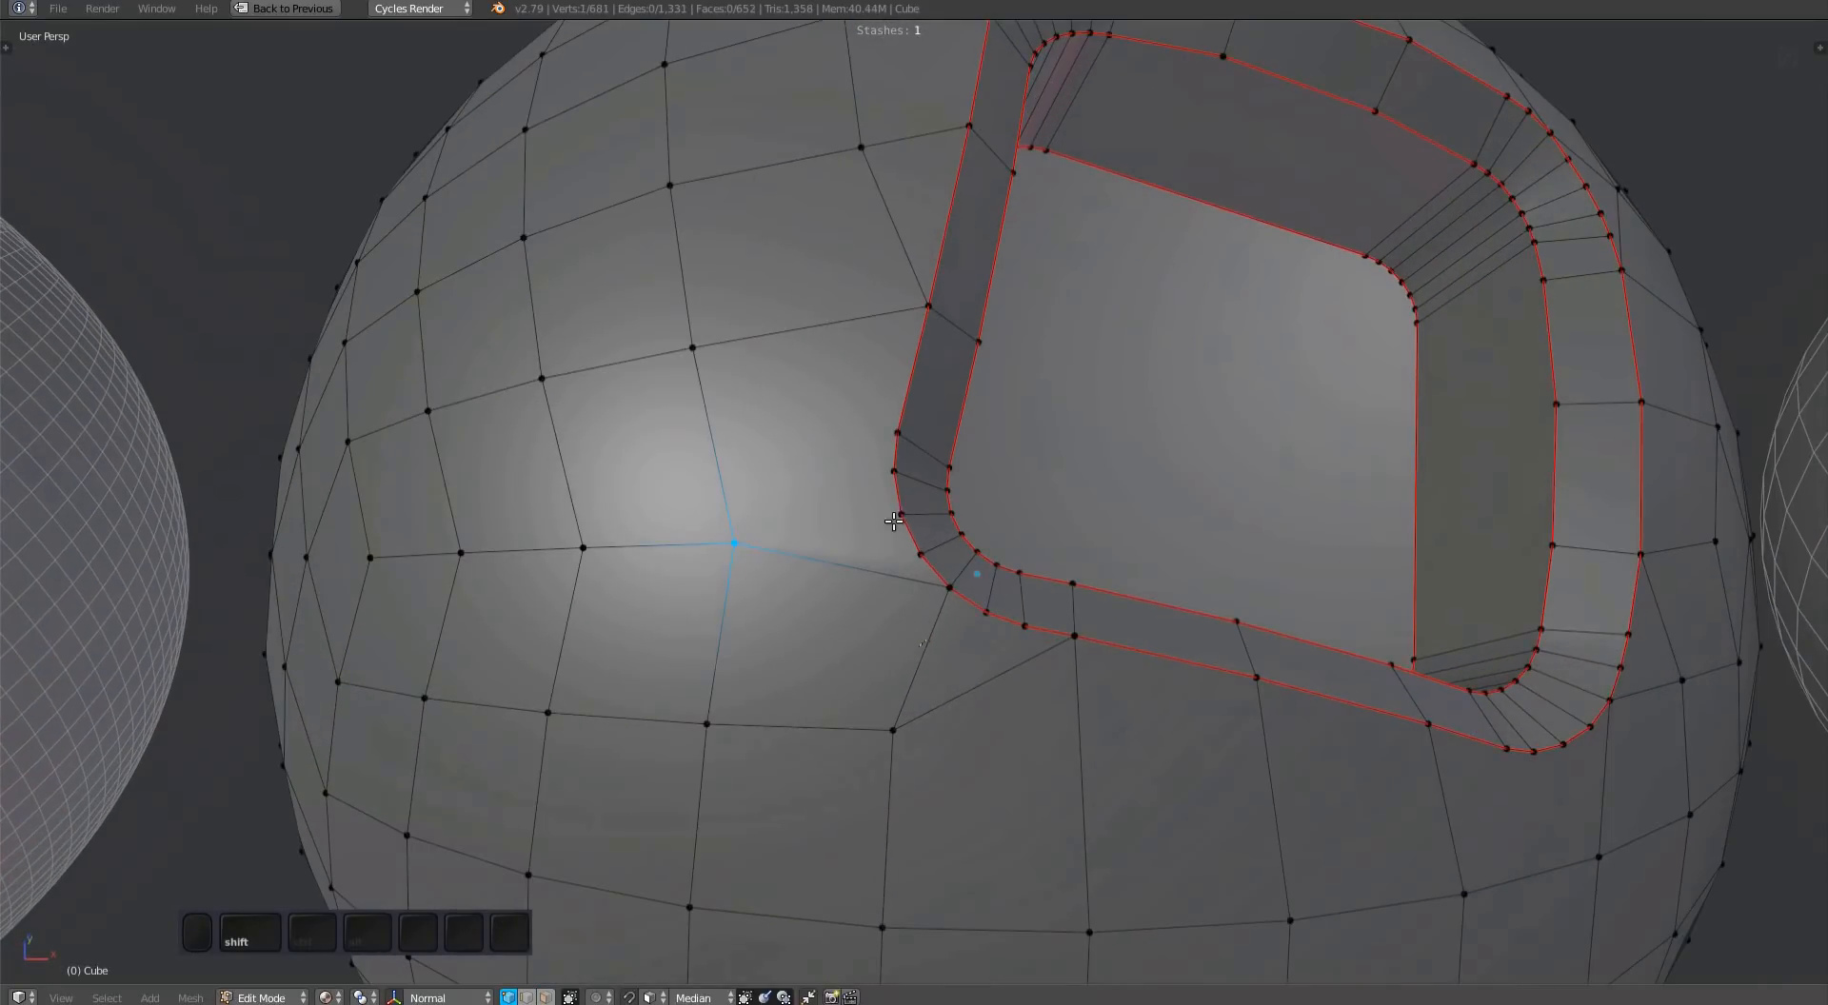
left_click(899, 515, "shift")
key("j")
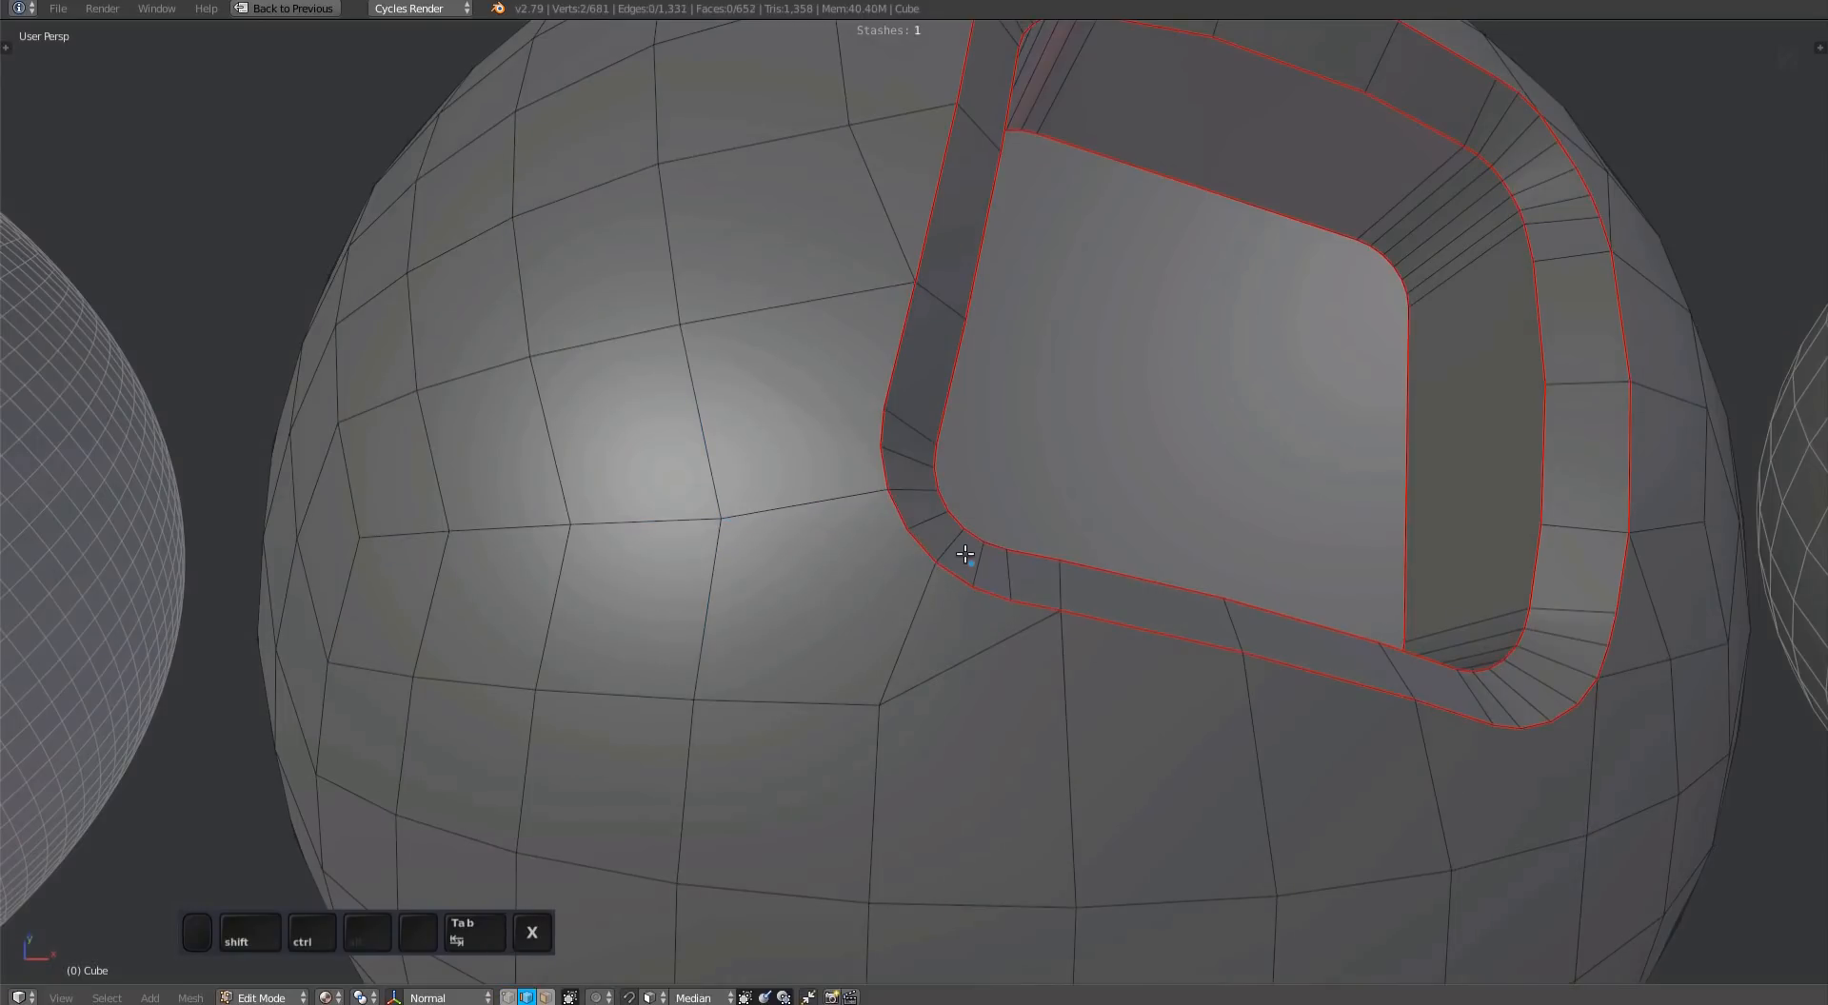
Step: Reroute the surface edges at further rounded pocket corners to better placed rim vertices
middle_click_drag(966, 554, 875, 665)
mouse_move(875, 664)
middle_mouse_down("shift")
mouse_move(873, 767)
mouse_move(868, 647)
middle_mouse_up("shift")
scroll(887, 490, "up", 1)
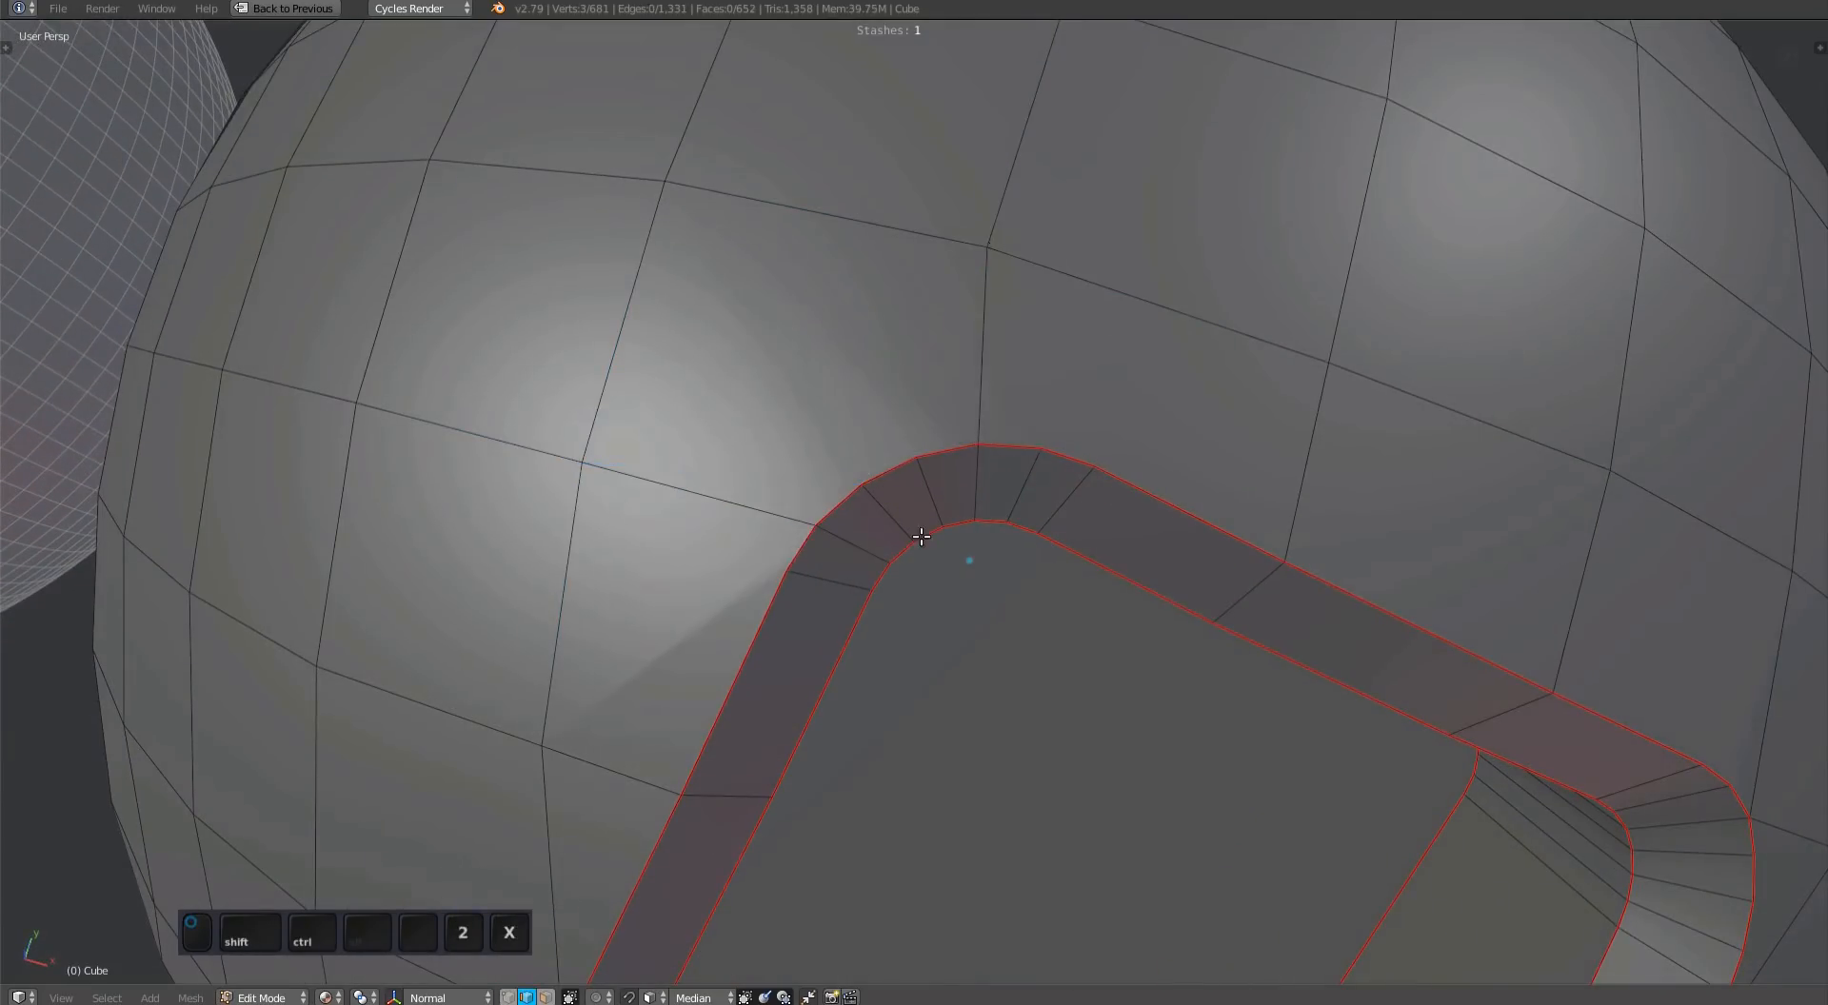
scroll(938, 591, "down", 3)
middle_click_drag(890, 568, 1162, 375)
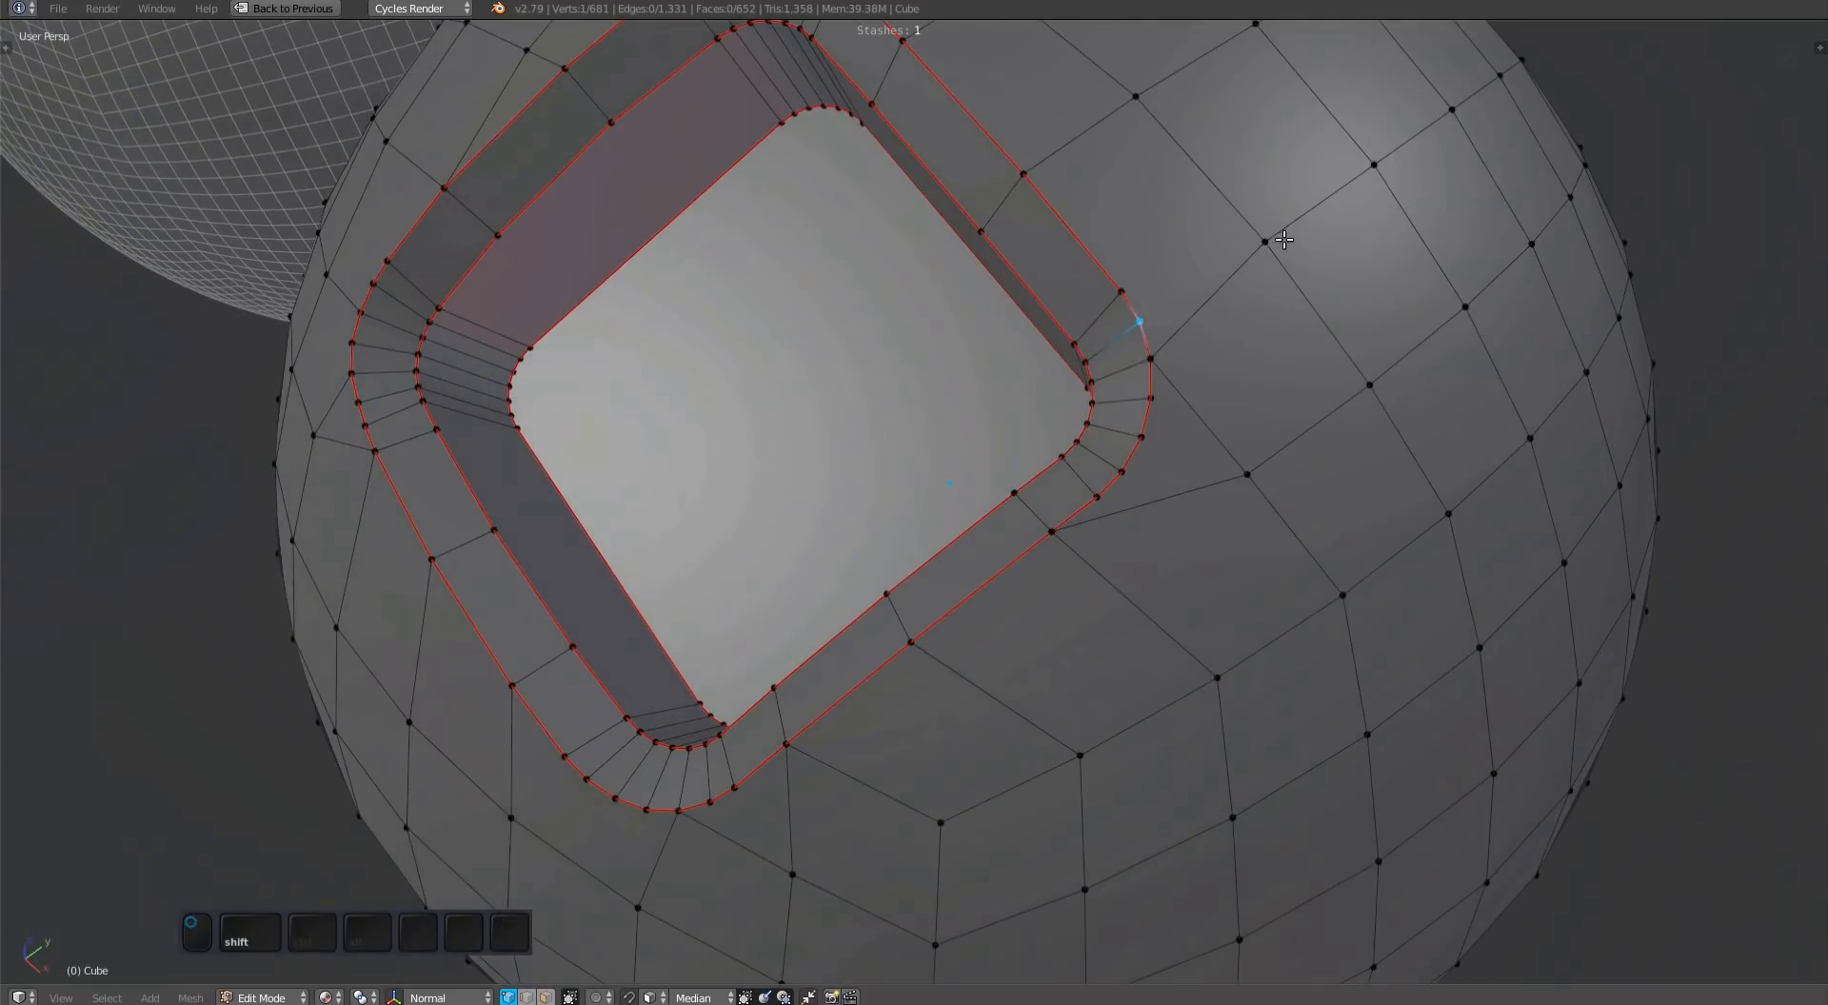
middle_click_drag(1198, 478, 1060, 629)
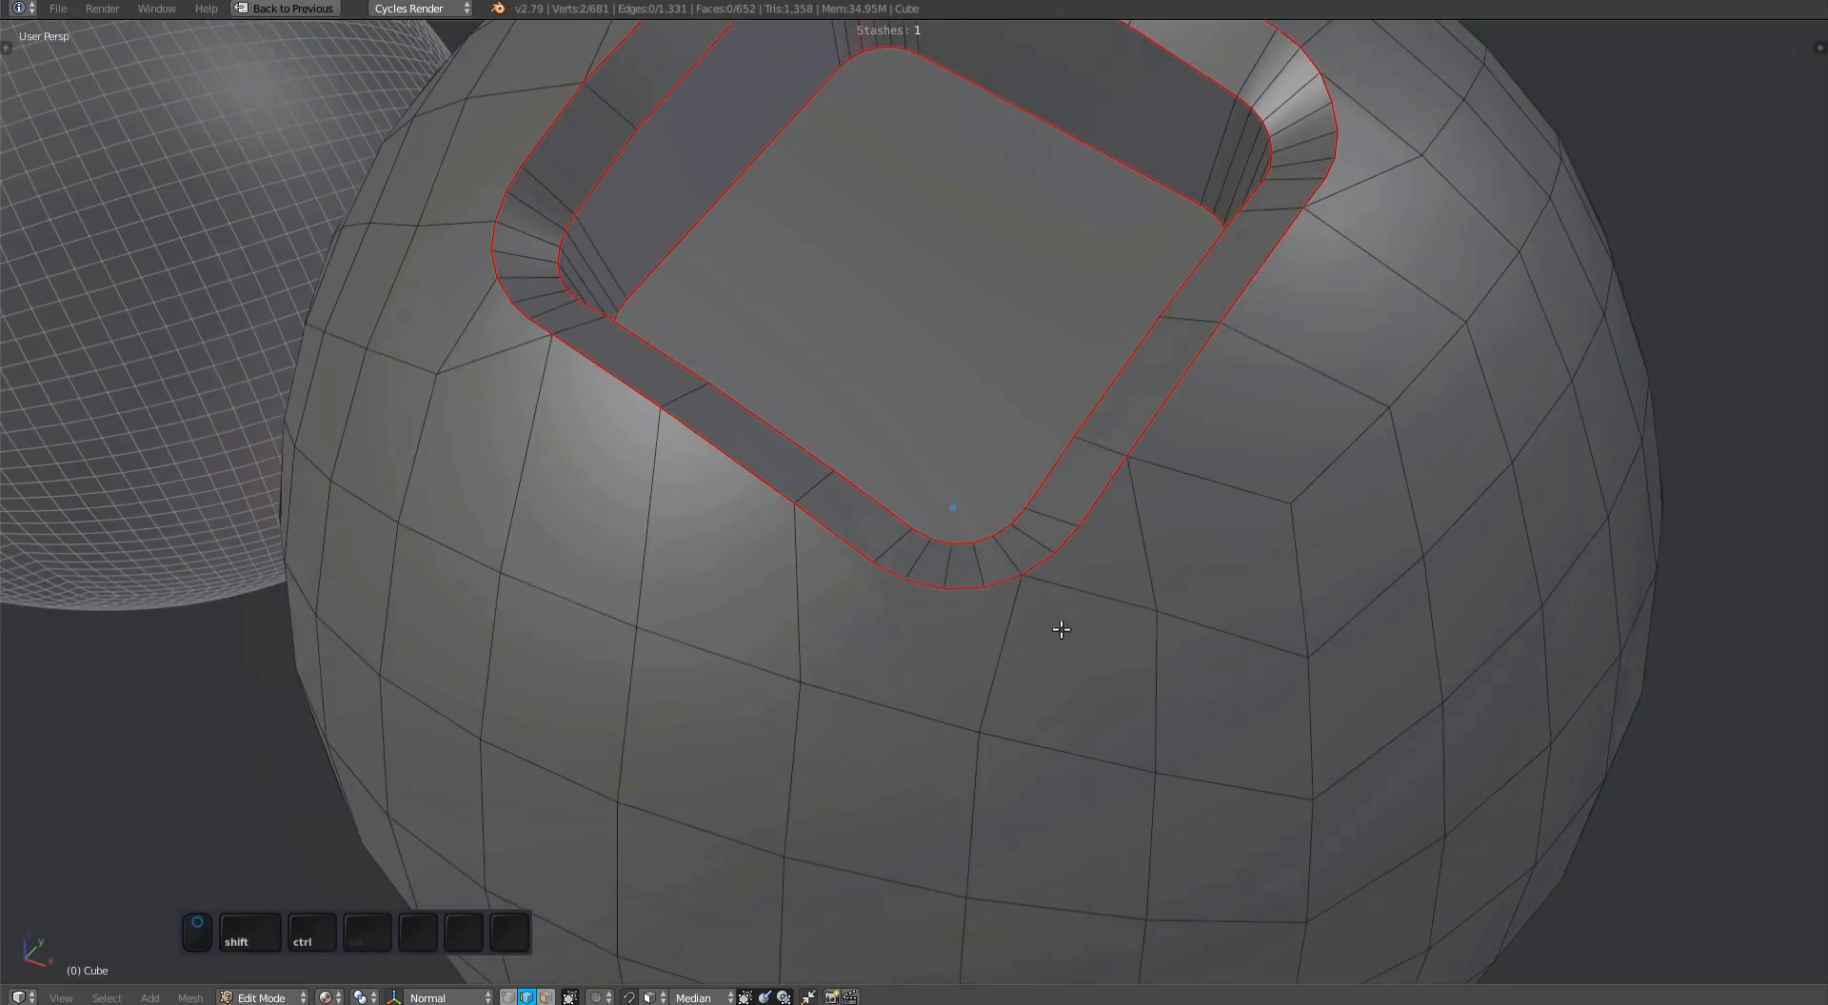
Step: Connect the surface vertex to the middle of the remaining pocket corner and dissolve the redundant edge
key("Tab")
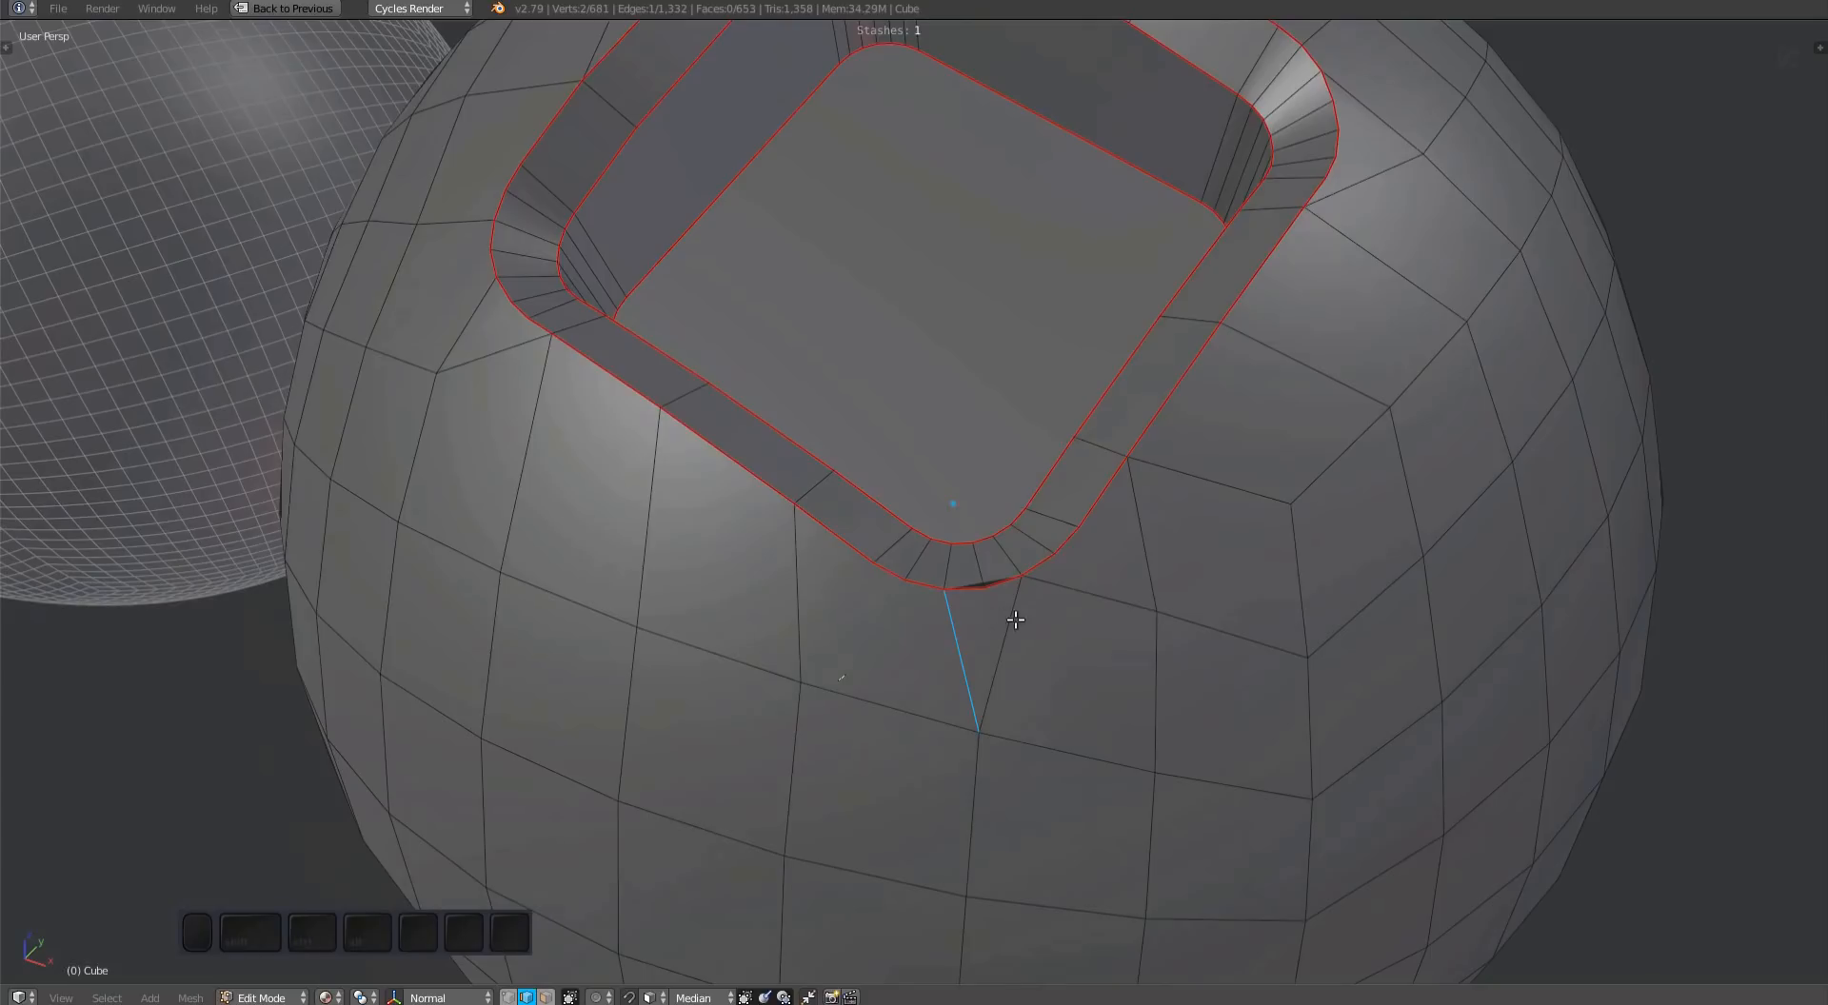
scroll(1015, 619, "up", 4)
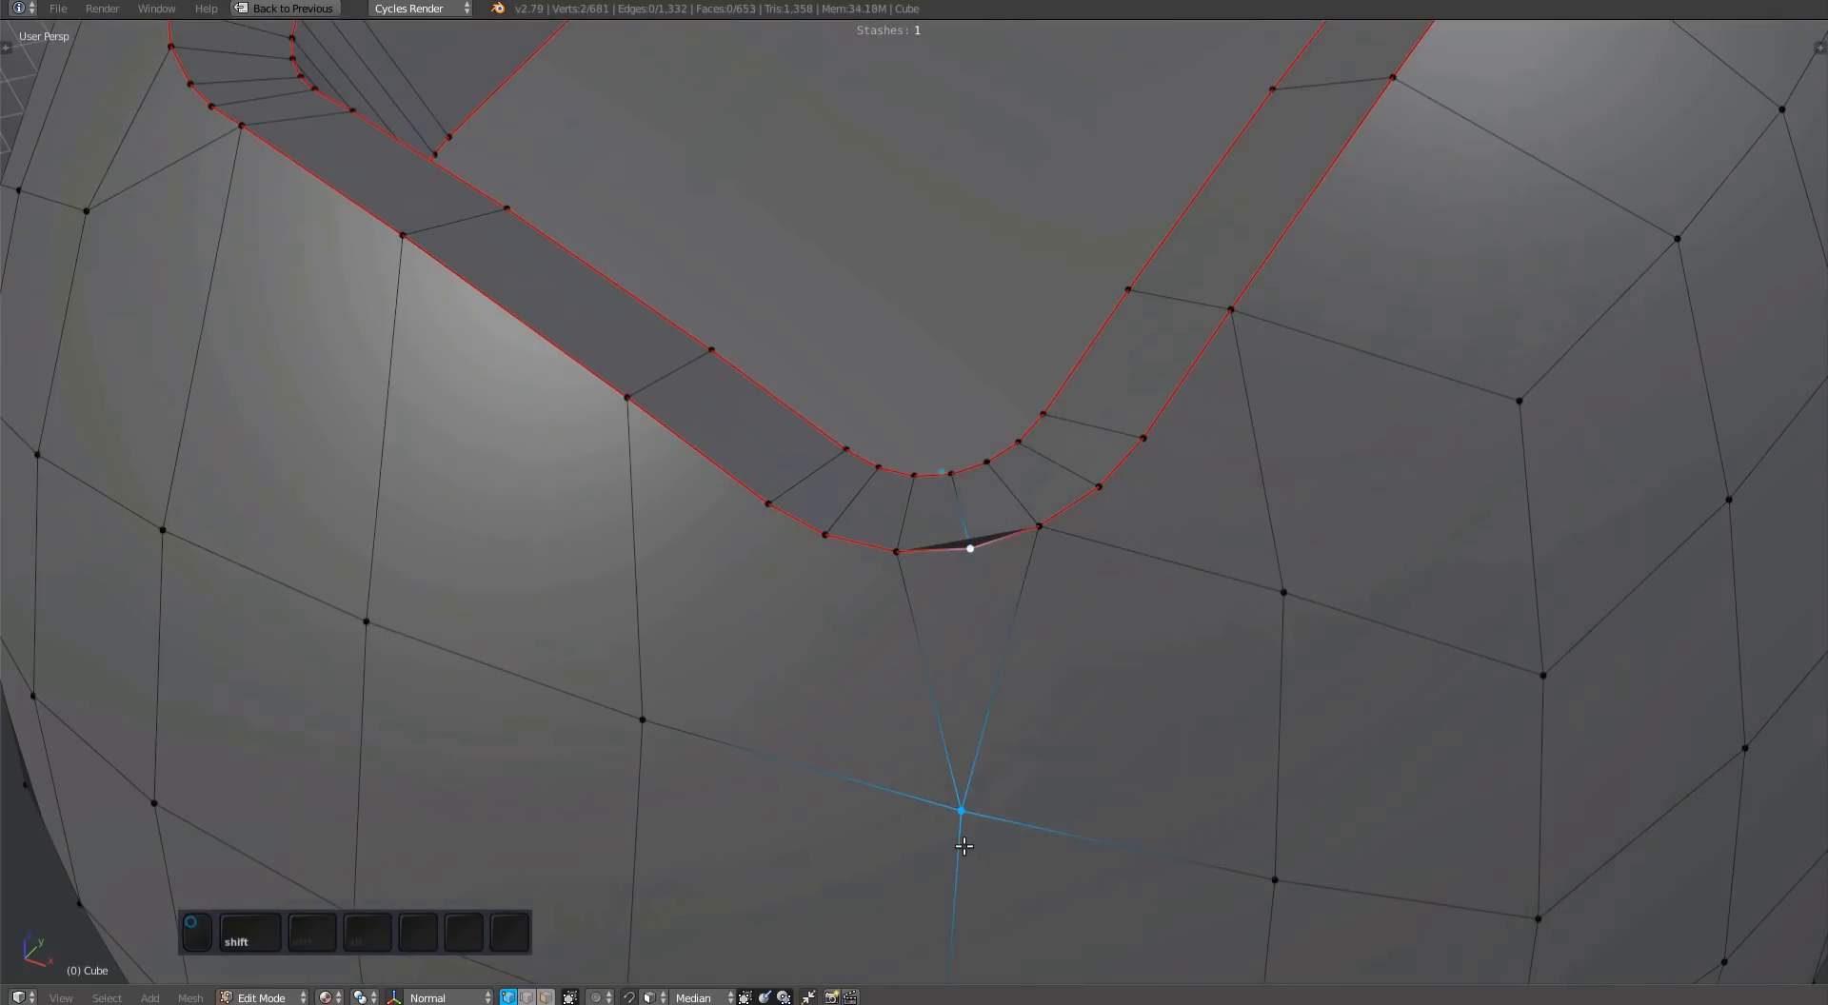
key("j")
scroll(965, 846, "down", 1)
key("Tab")
middle_click_drag(1109, 718, 857, 419)
key("ctrl+x")
Step: Select the pocket's chamfer face loop to examine it up close, and clear the selection
scroll(1041, 701, "down", 2)
scroll(943, 547, "up", 2)
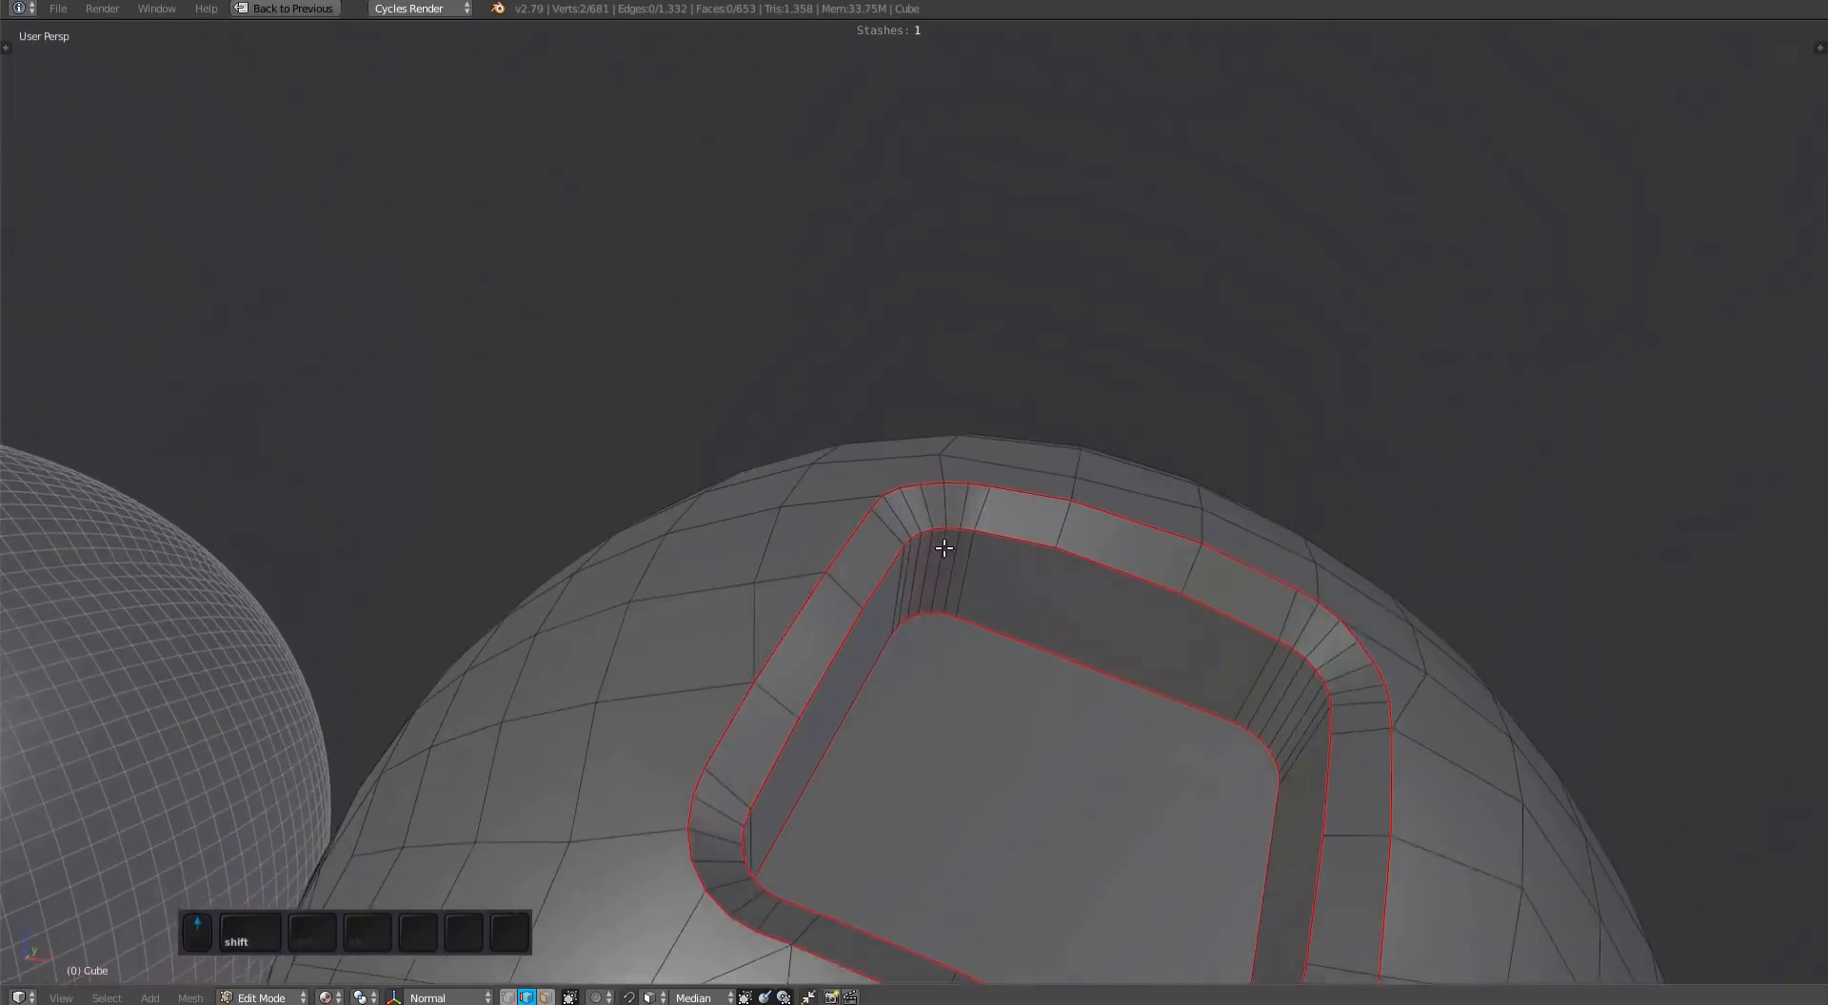
scroll(943, 547, "up", 4)
key("Tab")
left_click(947, 521, "alt+shift")
scroll(947, 522, "down", 4)
middle_click_drag(857, 419, 922, 757, "shift")
middle_click_drag(922, 756, 1274, 526, "ctrl")
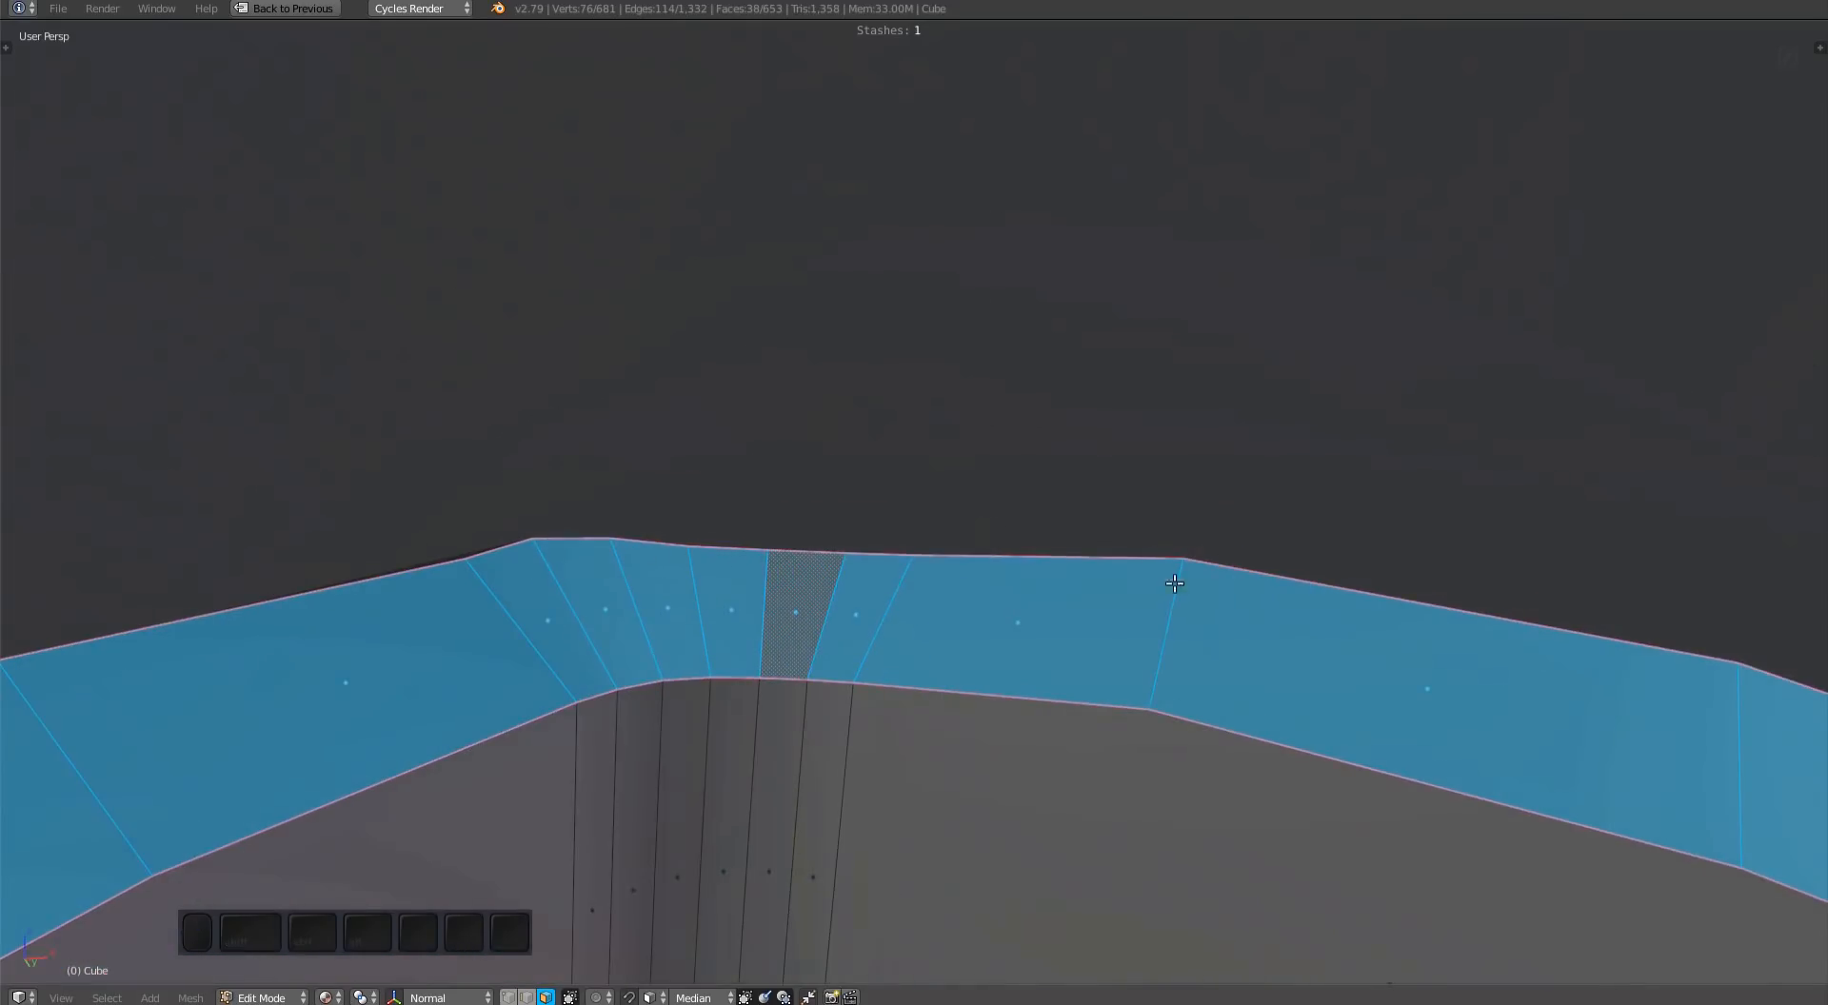
middle_click_drag(951, 547, 989, 493)
middle_click_drag(962, 571, 962, 719, "ctrl")
middle_click_drag(962, 719, 929, 595, "shift")
key("a")
middle_click_drag(928, 595, 877, 582, "shift")
Step: Leave this mesh, select and frame the sphere with the U-shaped cut, and open it for editing
key("Tab")
scroll(877, 582, "down", 5)
middle_click_drag(1409, 687, 1175, 694, "shift")
left_click(1177, 703)
key("f")
middle_click_drag(877, 512, 942, 477, "ctrl")
key("Tab")
middle_click_drag(943, 476, 983, 526)
Step: Select the strip around the U-shaped cut and run Chamfer on it with a width of about 0.096
left_click(1234, 520)
double_click(903, 634, "ctrl")
key("b")
middle_click_drag(905, 604, 995, 557, "ctrl")
middle_click_drag(995, 557, 969, 532)
key("y")
left_click(969, 531)
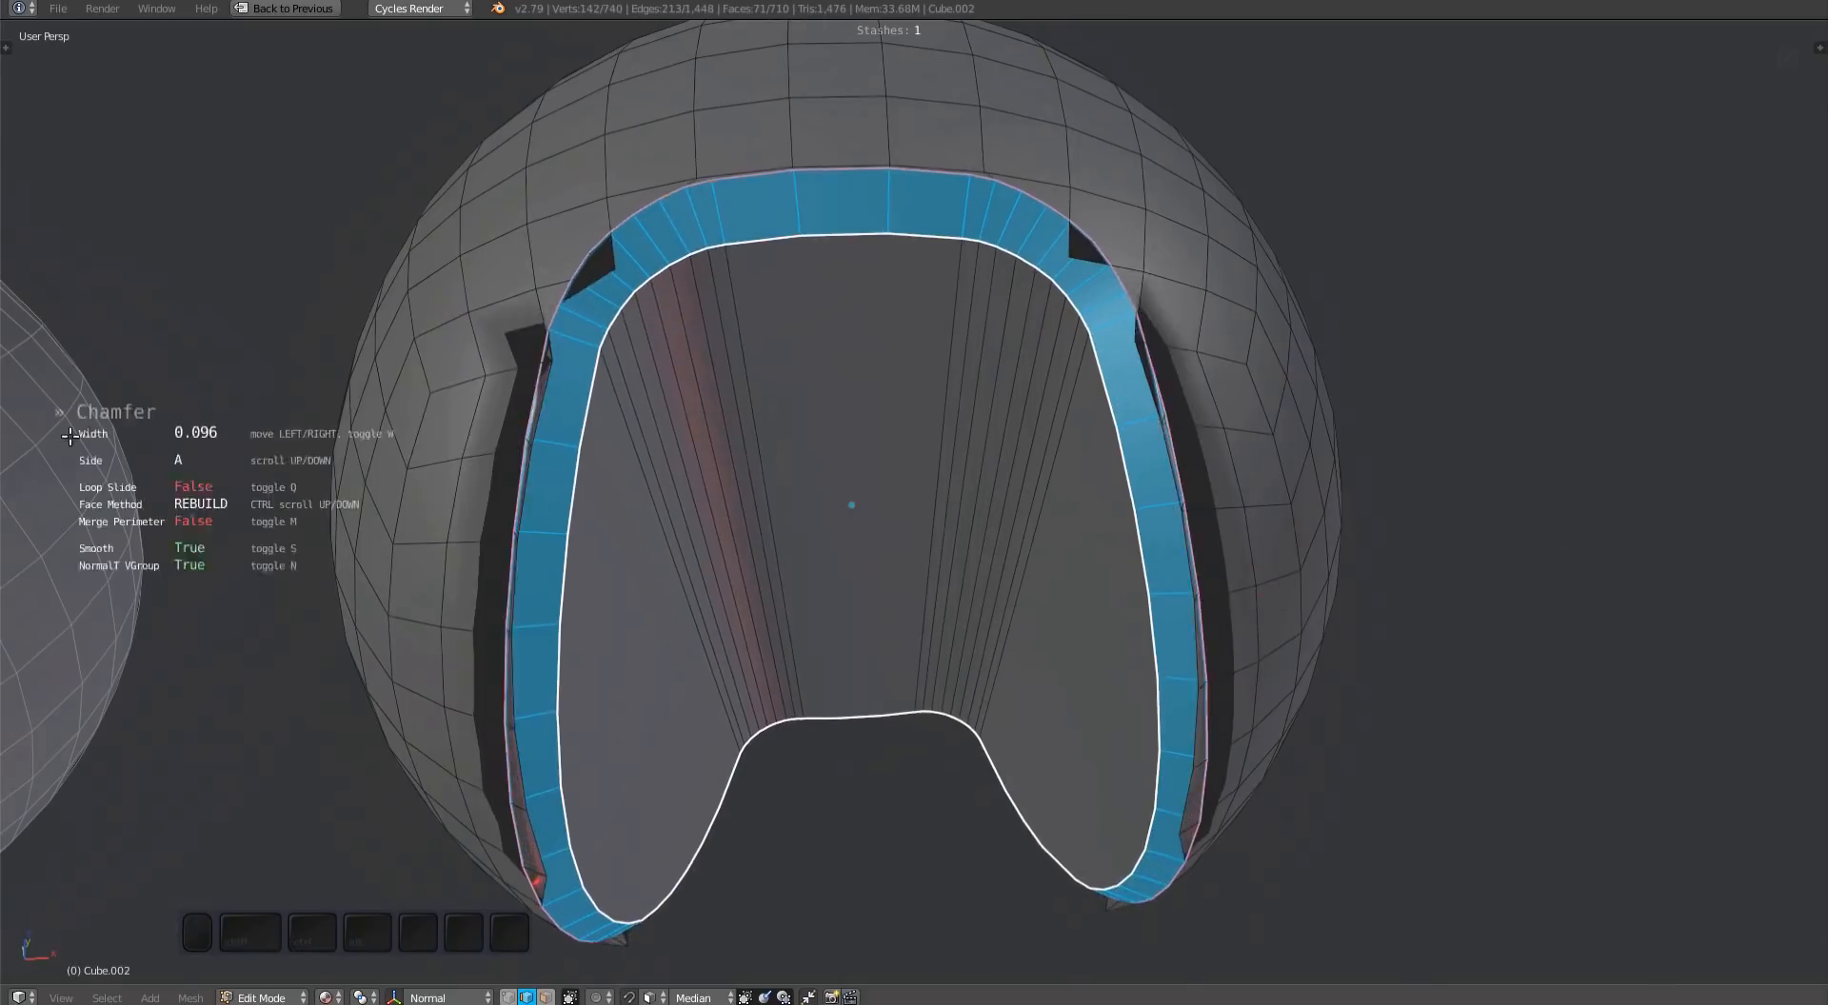
Step: Toggle Loop Slide, enable Merge Perimeter and test the face methods on the U-shaped cut's chamfer, and accept it
middle_click_drag(788, 564, 798, 513)
middle_click_drag(798, 512, 1037, 406, "shift")
key("q")
key("q")
key("q")
key("q")
scroll(846, 521, "up", 1)
key("m")
scroll(814, 510, "up", 1, "ctrl")
scroll(819, 509, "up", 1, "alt")
scroll(812, 507, "down", 1, "ctrl")
left_click(819, 359)
Step: Switch to vertex selection and connect a loose surface vertex beside the U-shaped cut's chamfered rim
key("Tab")
left_click(990, 406)
right_click(1048, 504)
middle_click_drag(1048, 500, 1056, 513)
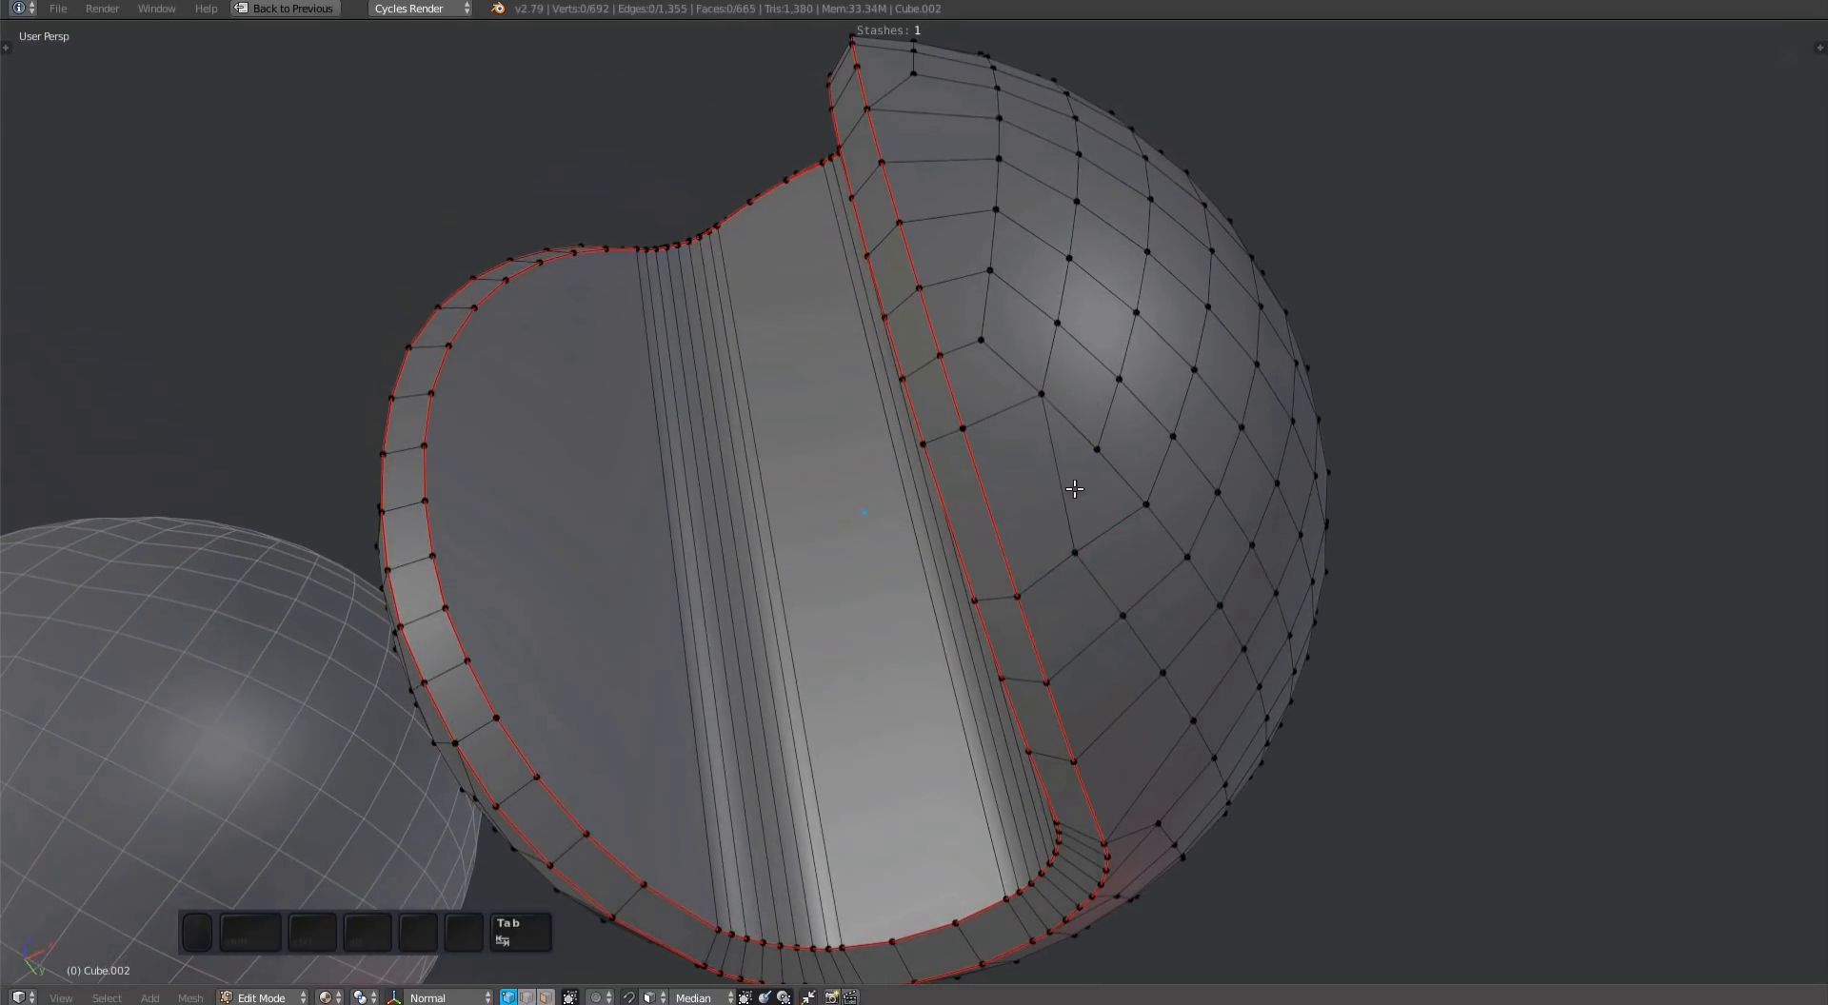
key("j")
key("a")
middle_click_drag(1072, 561, 972, 342)
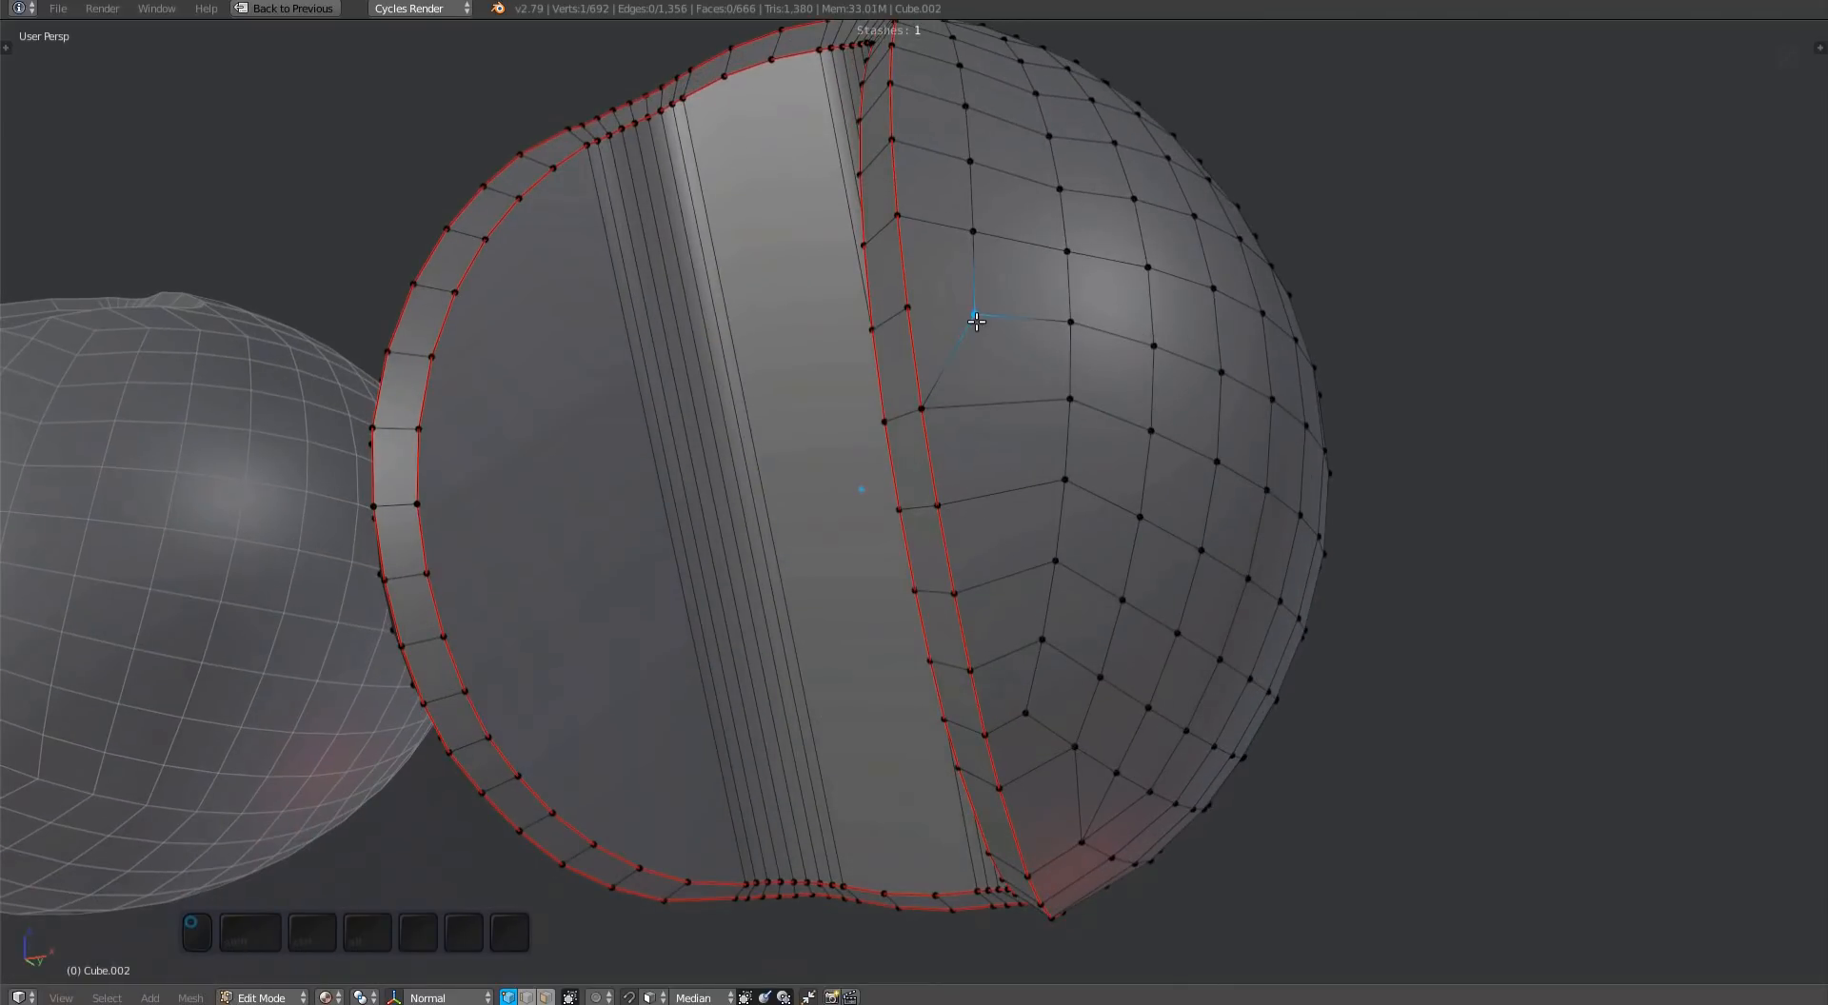
Step: Cut a row of three edges across the surface faces just below the U-shaped cut's chamfered rim
key("space")
key("a")
middle_click_drag(1041, 645, 1009, 571)
key("ctrl+x")
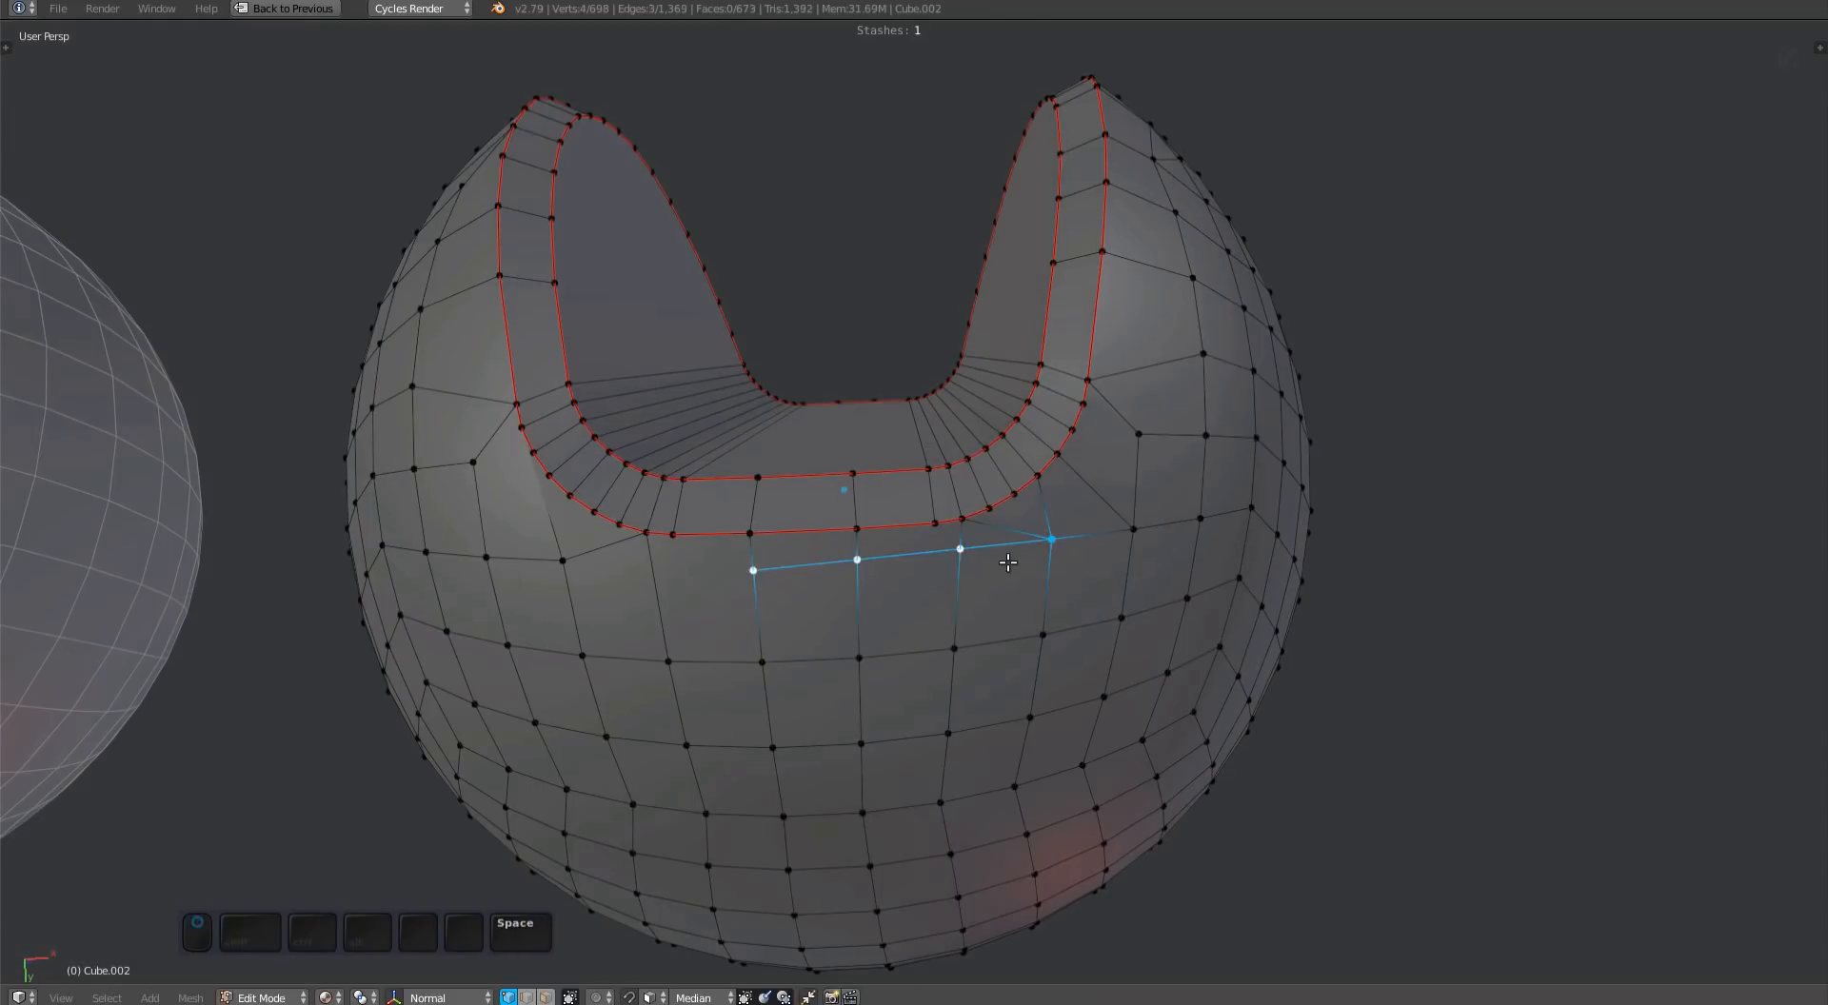
Step: Symmetrize the mesh along the Y axis with the direction set to + to -
key("a")
scroll(1004, 533, "up", 1)
scroll(1001, 508, "down", 1)
key("alt+y")
middle_click_drag(1048, 490, 1080, 557)
key("F6")
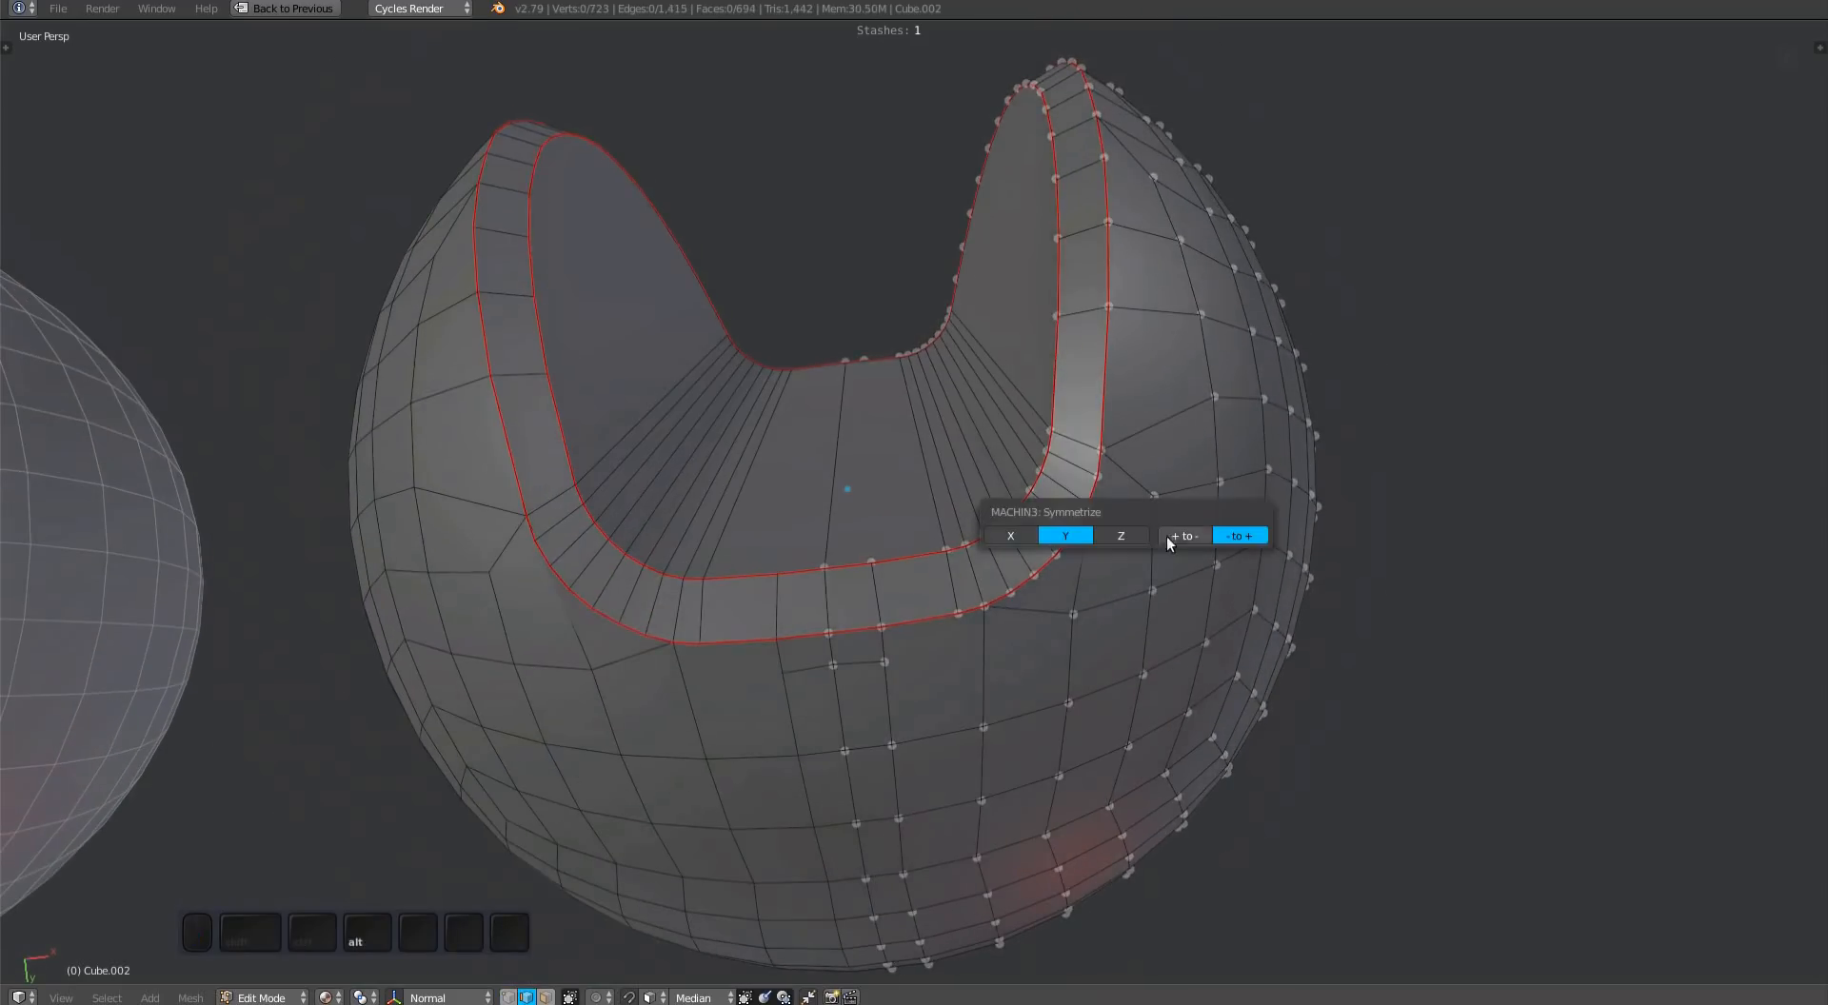
left_click(1171, 535)
Step: Dissolve the edge loop along the symmetry line, return to vertex selection and clear the selection
middle_click_drag(928, 466, 1119, 542)
left_click(851, 506, "alt+shift")
key("ctrl+x")
key("Tab")
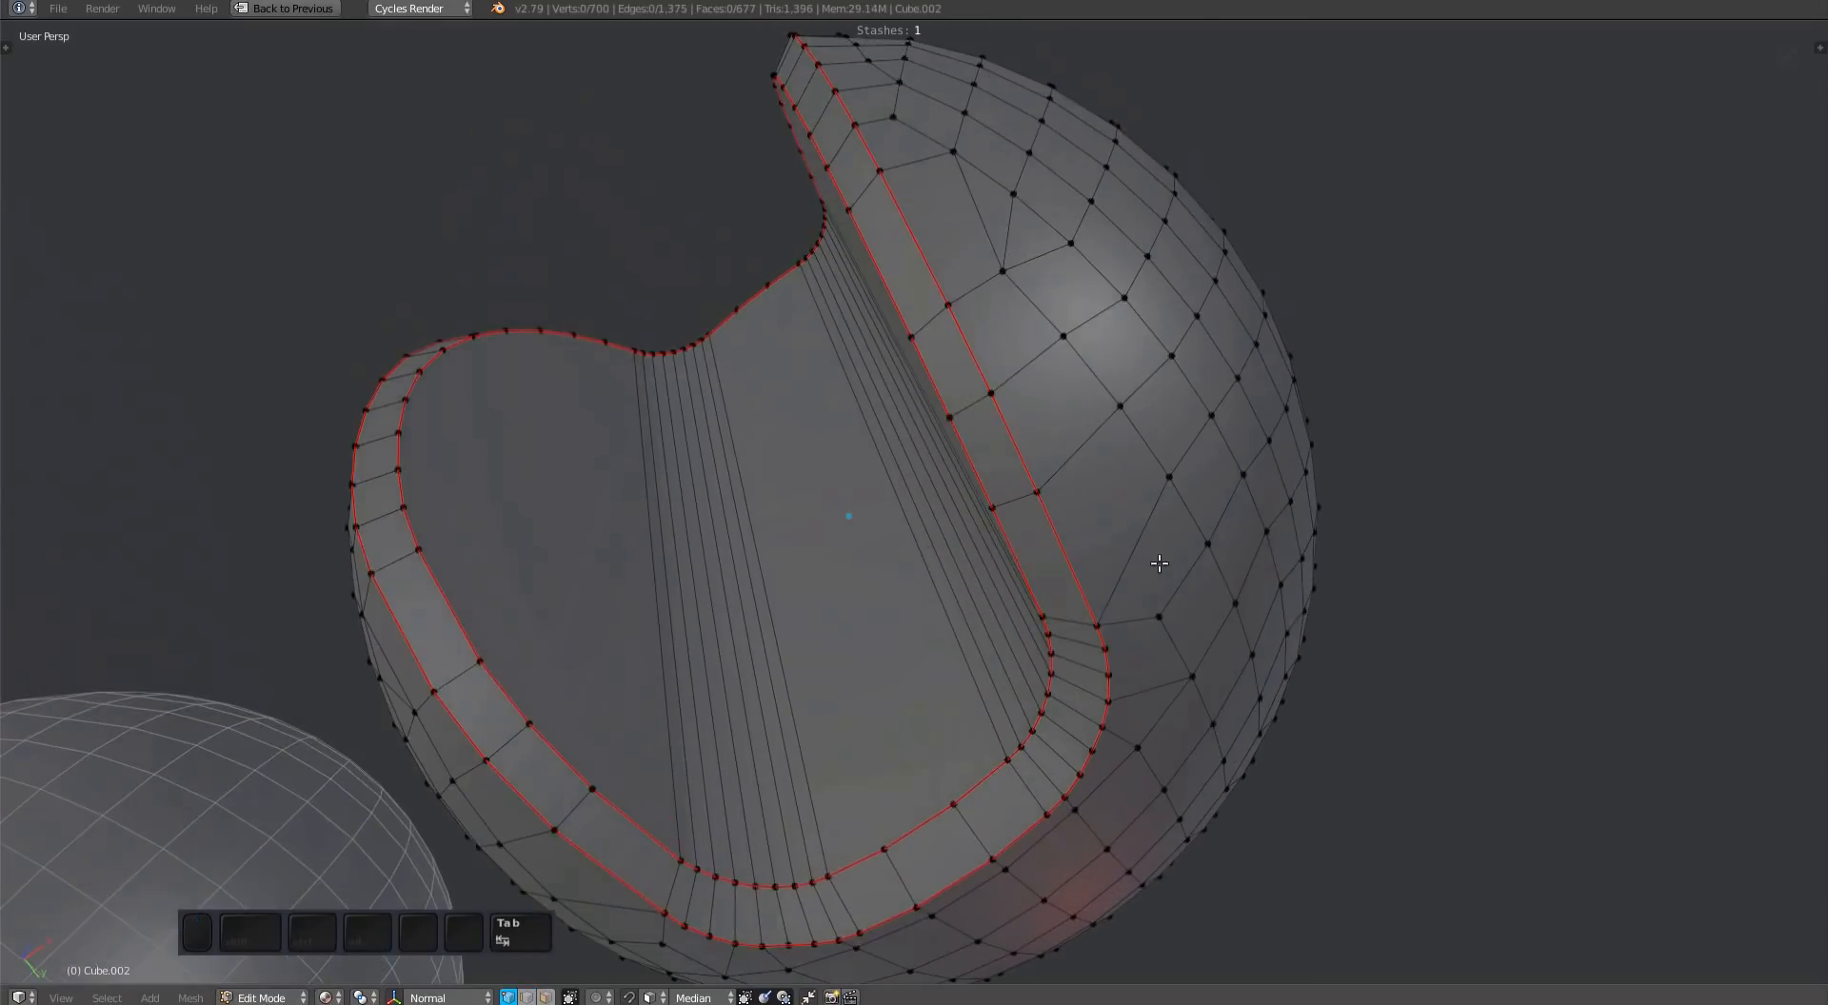
key("a")
key("a")
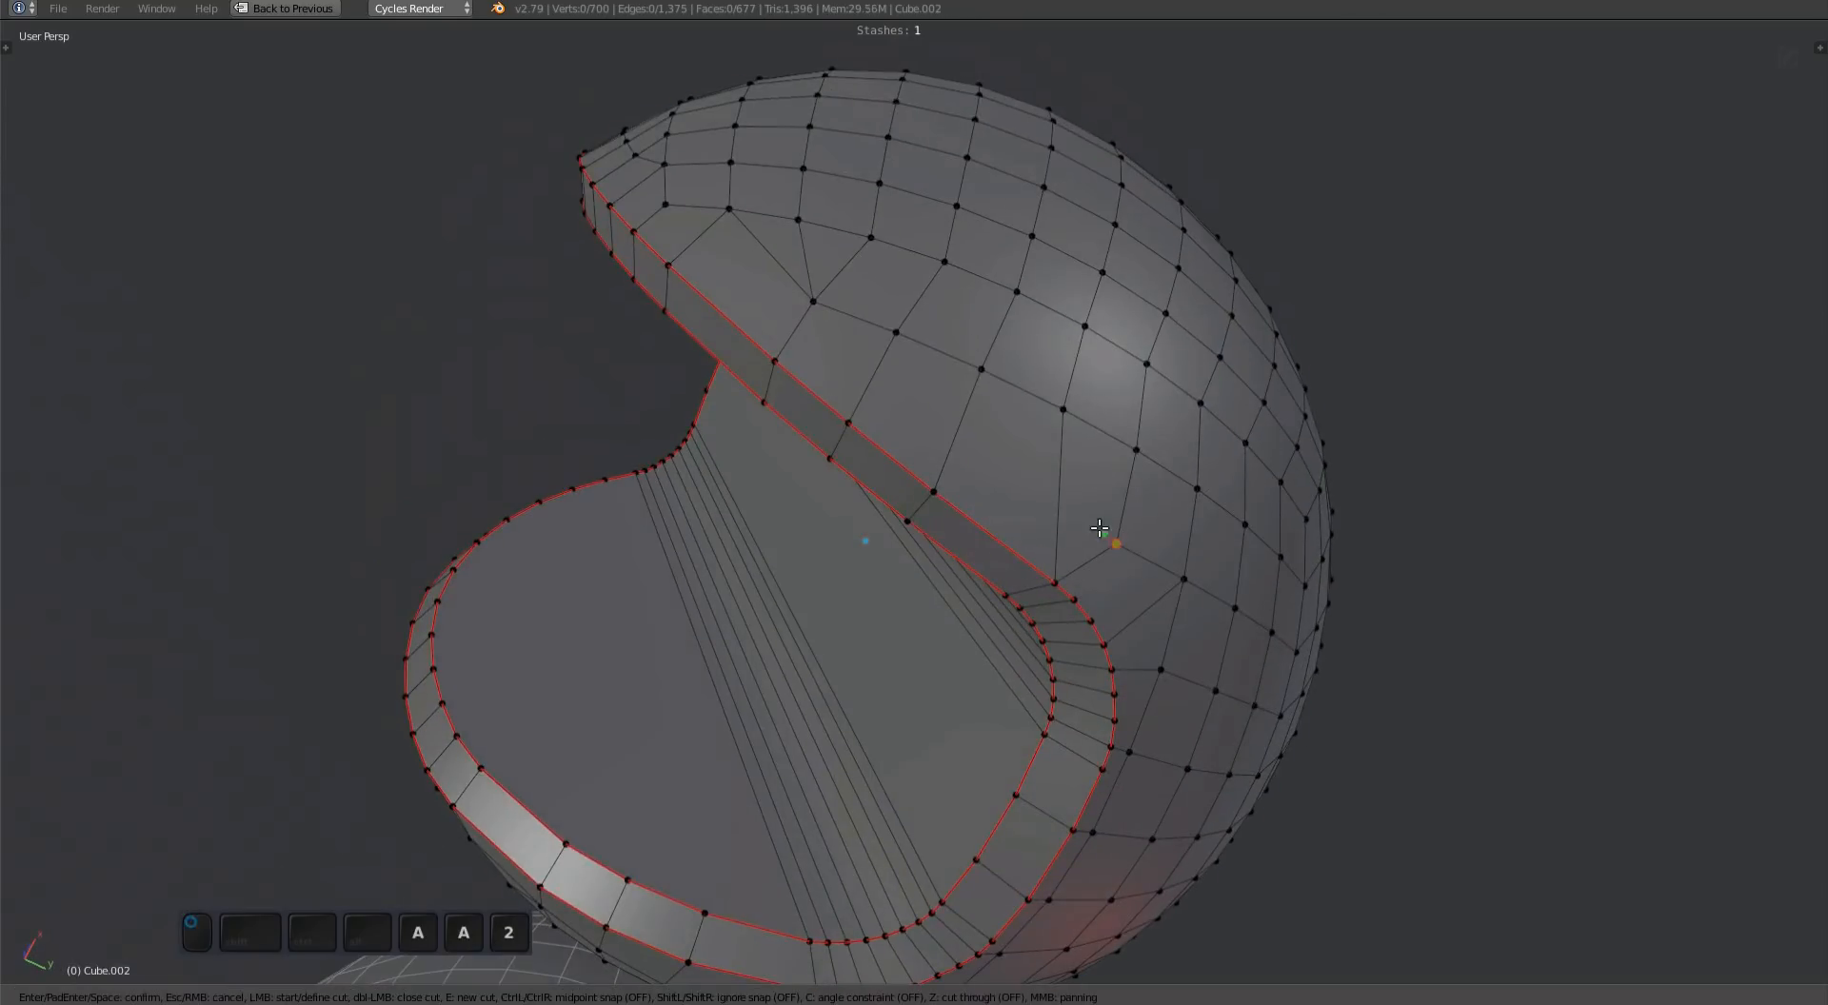
Step: Knife-cut new edges between two surface vertices along the straight side of the U-shaped cut's chamfered rim and clear the selection
left_click(811, 304)
key("space")
key("Tab")
key("a")
middle_click_drag(962, 448, 1024, 523)
key("Tab")
right_click(984, 440)
key("a")
Step: Add another knife cut in the surface faces beside the chamfered rim and dissolve the leftover geometry there
key("k")
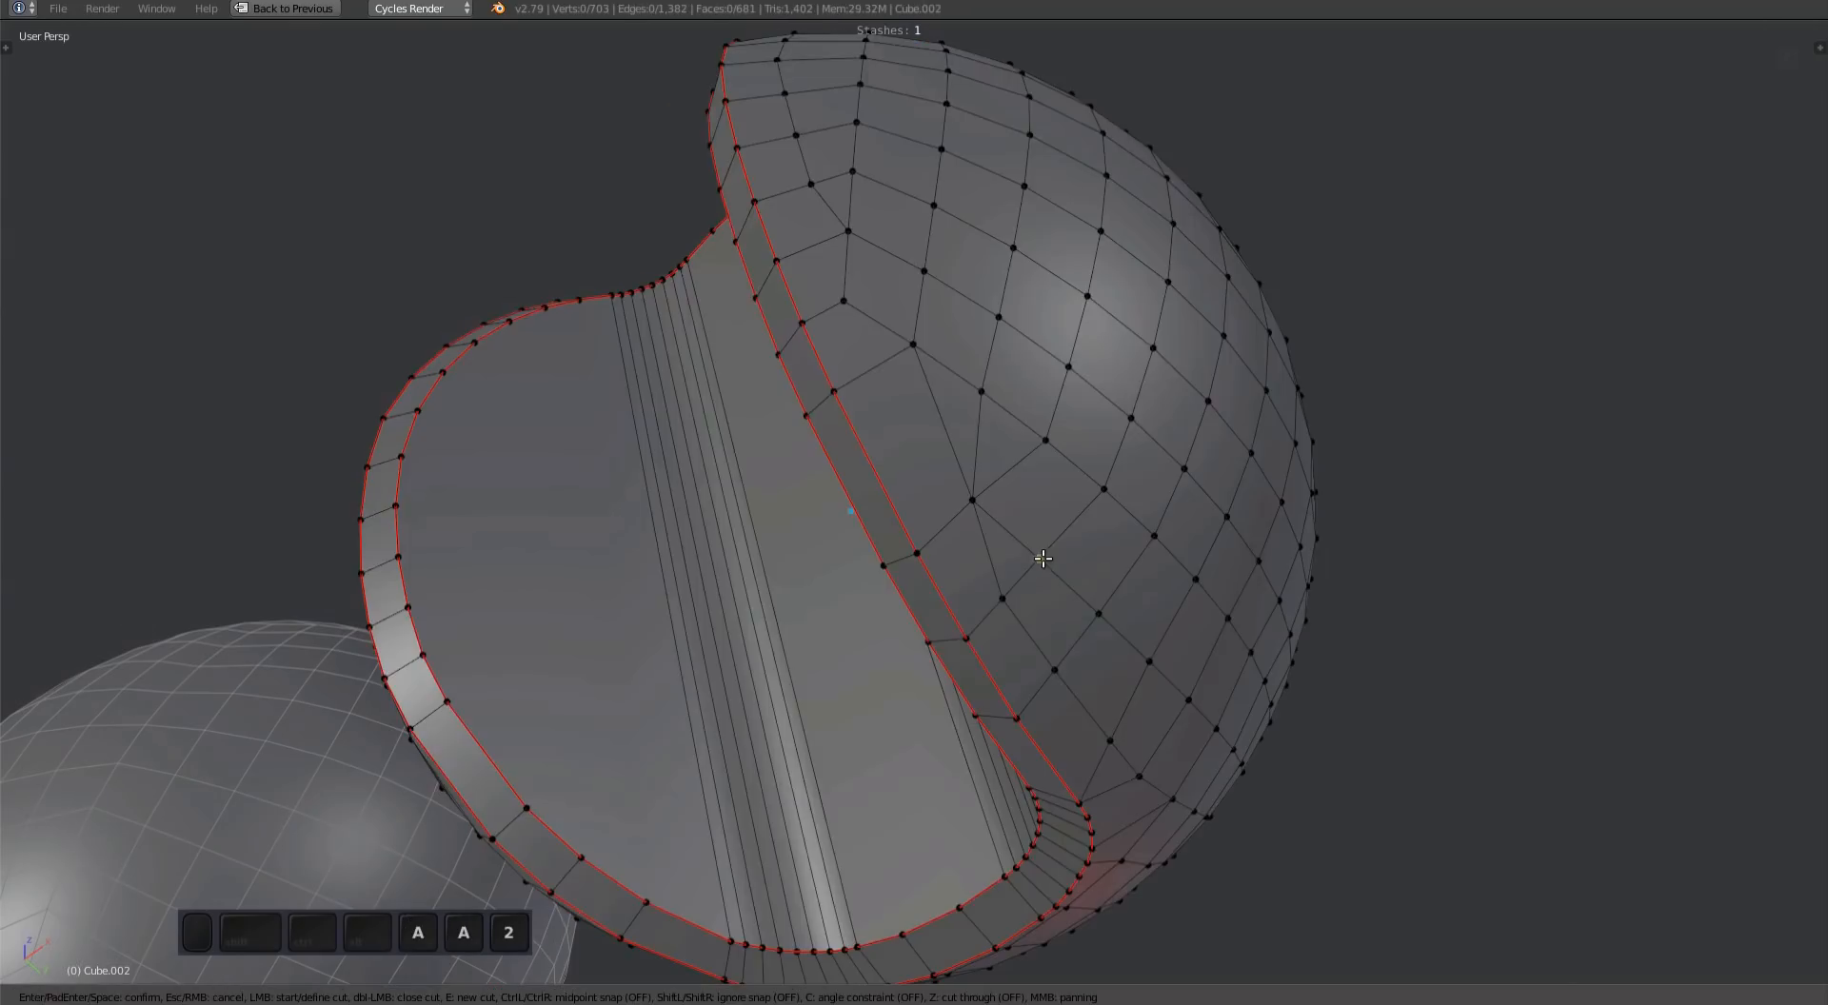
right_click(1009, 519, "shift")
key("ctrl+x")
middle_click_drag(1011, 521, 962, 508)
key("Tab")
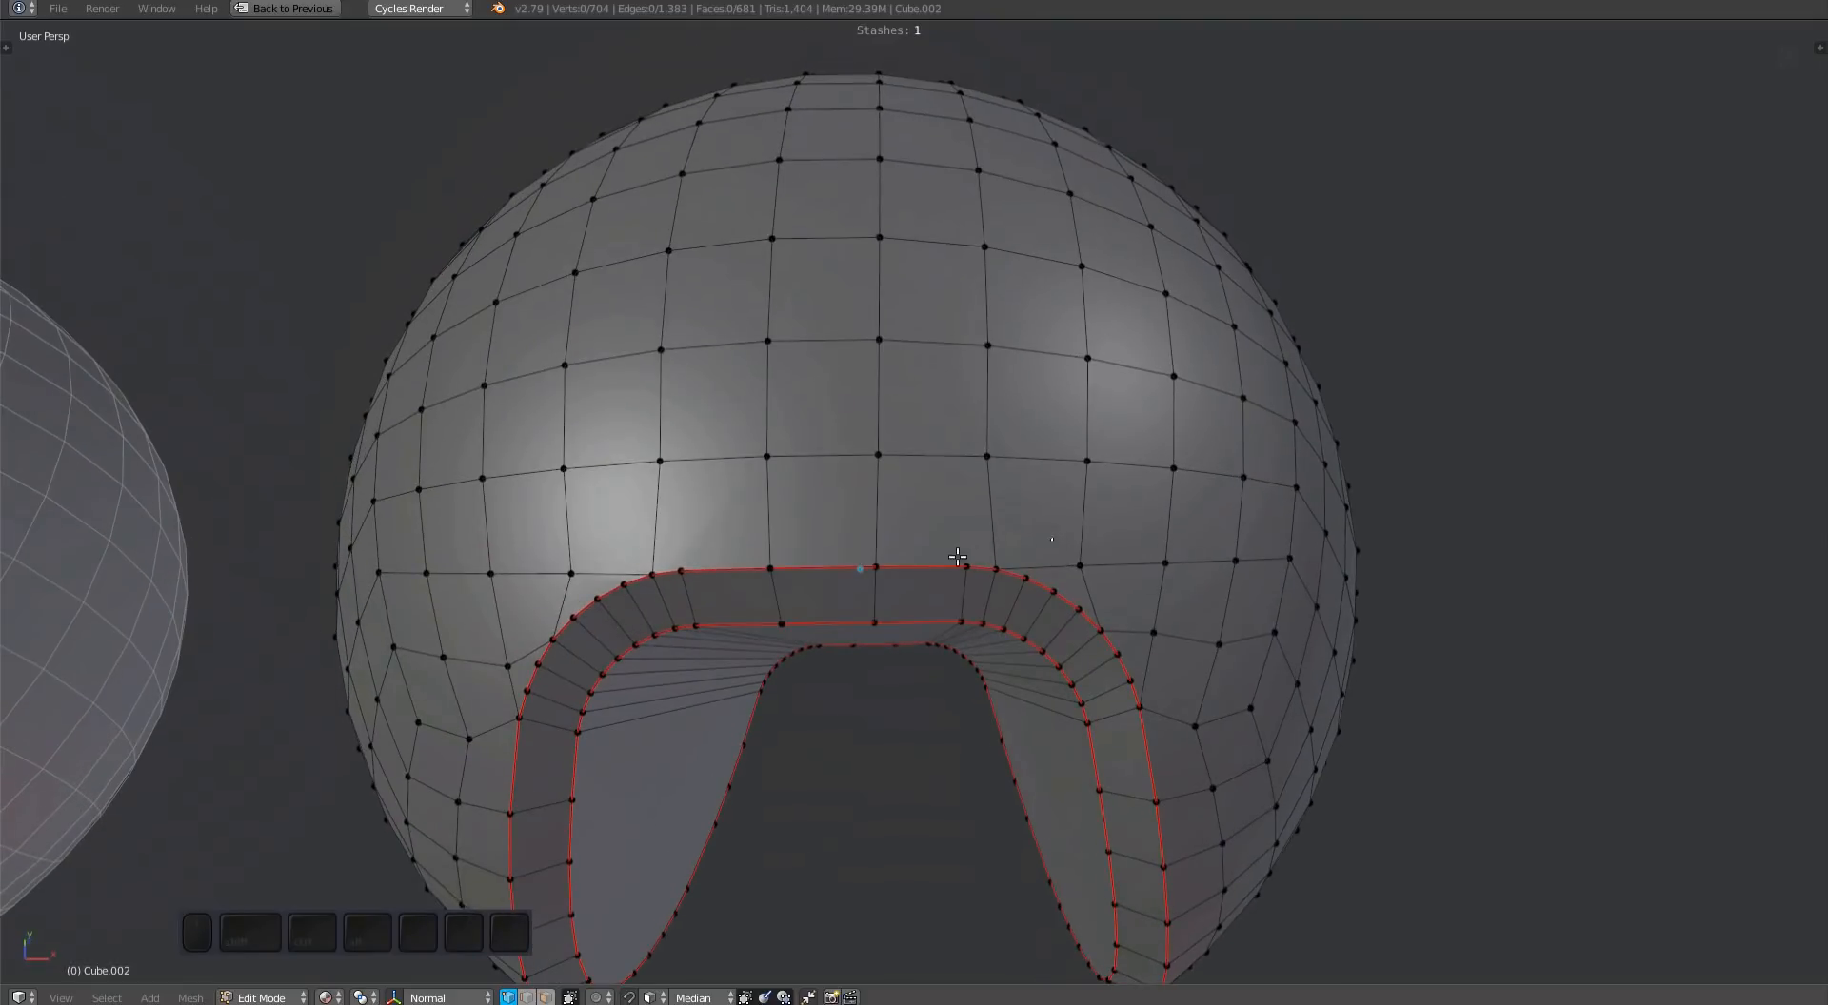
Step: Symmetrize the mesh along the Y axis again, dissolve the central symmetry edges and return to Object Mode
scroll(962, 507, "down", 1)
key("alt+shift+y")
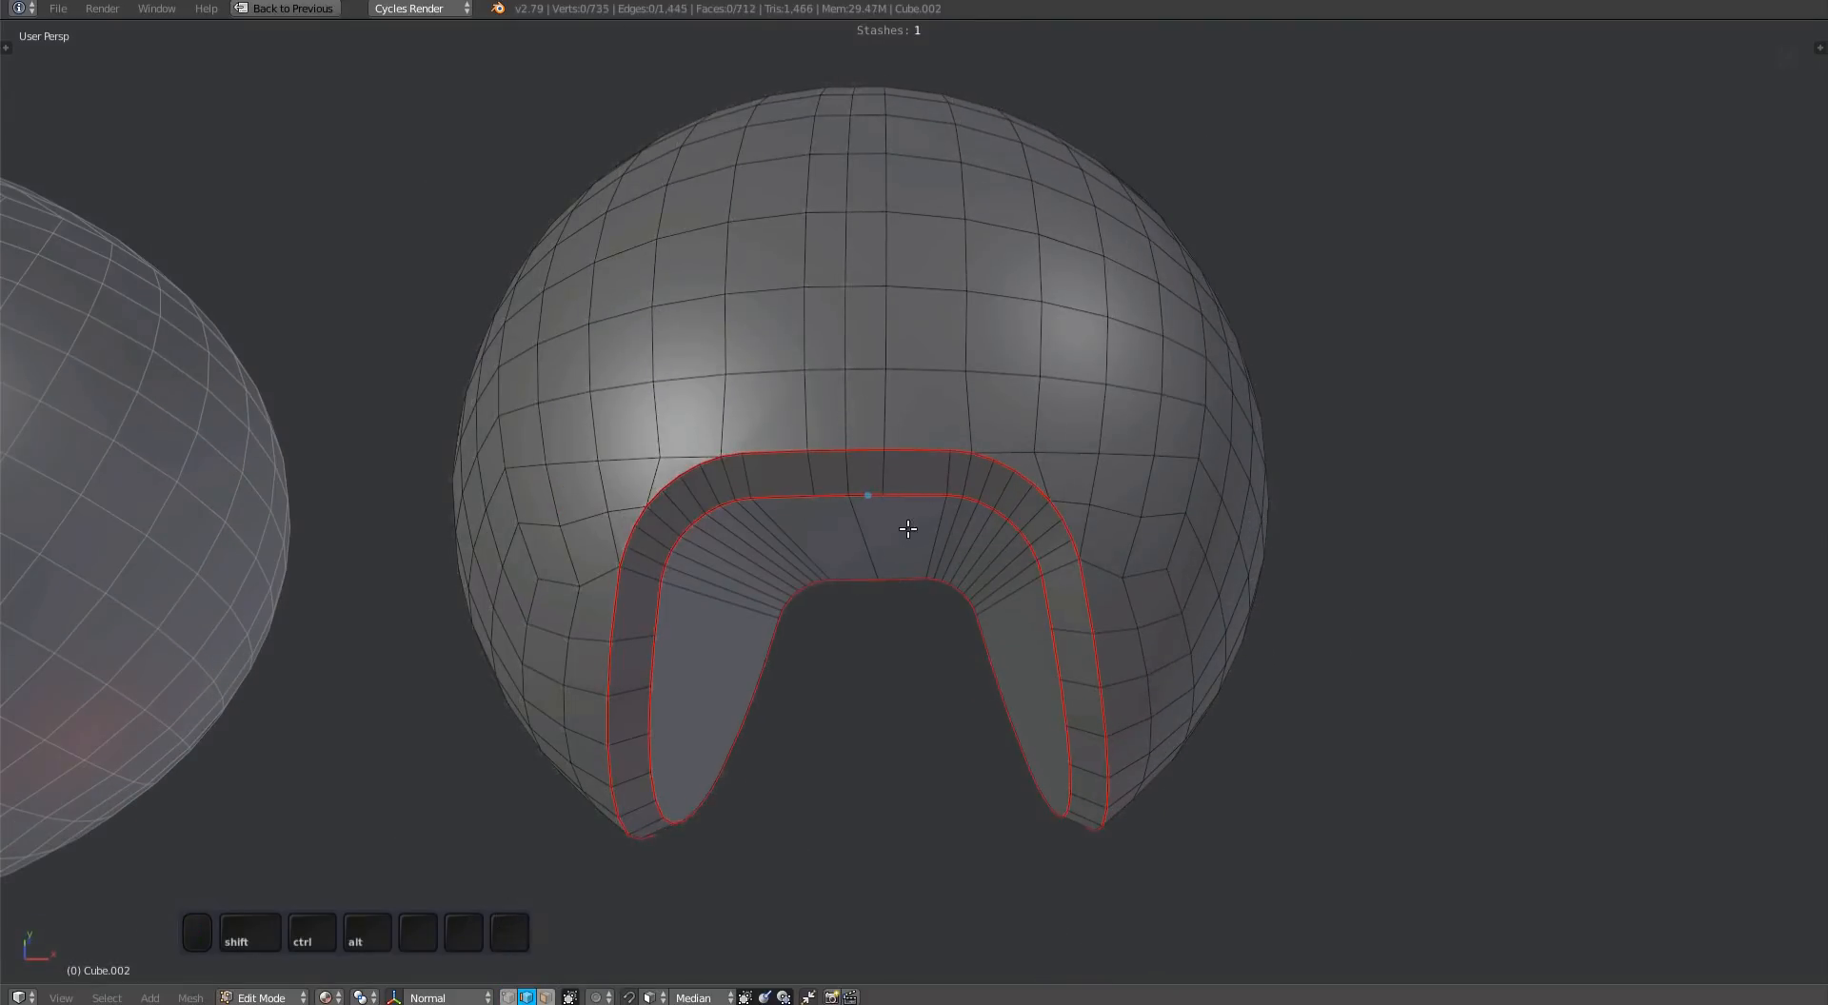
key("ctrl+x")
middle_click_drag(962, 690, 984, 562)
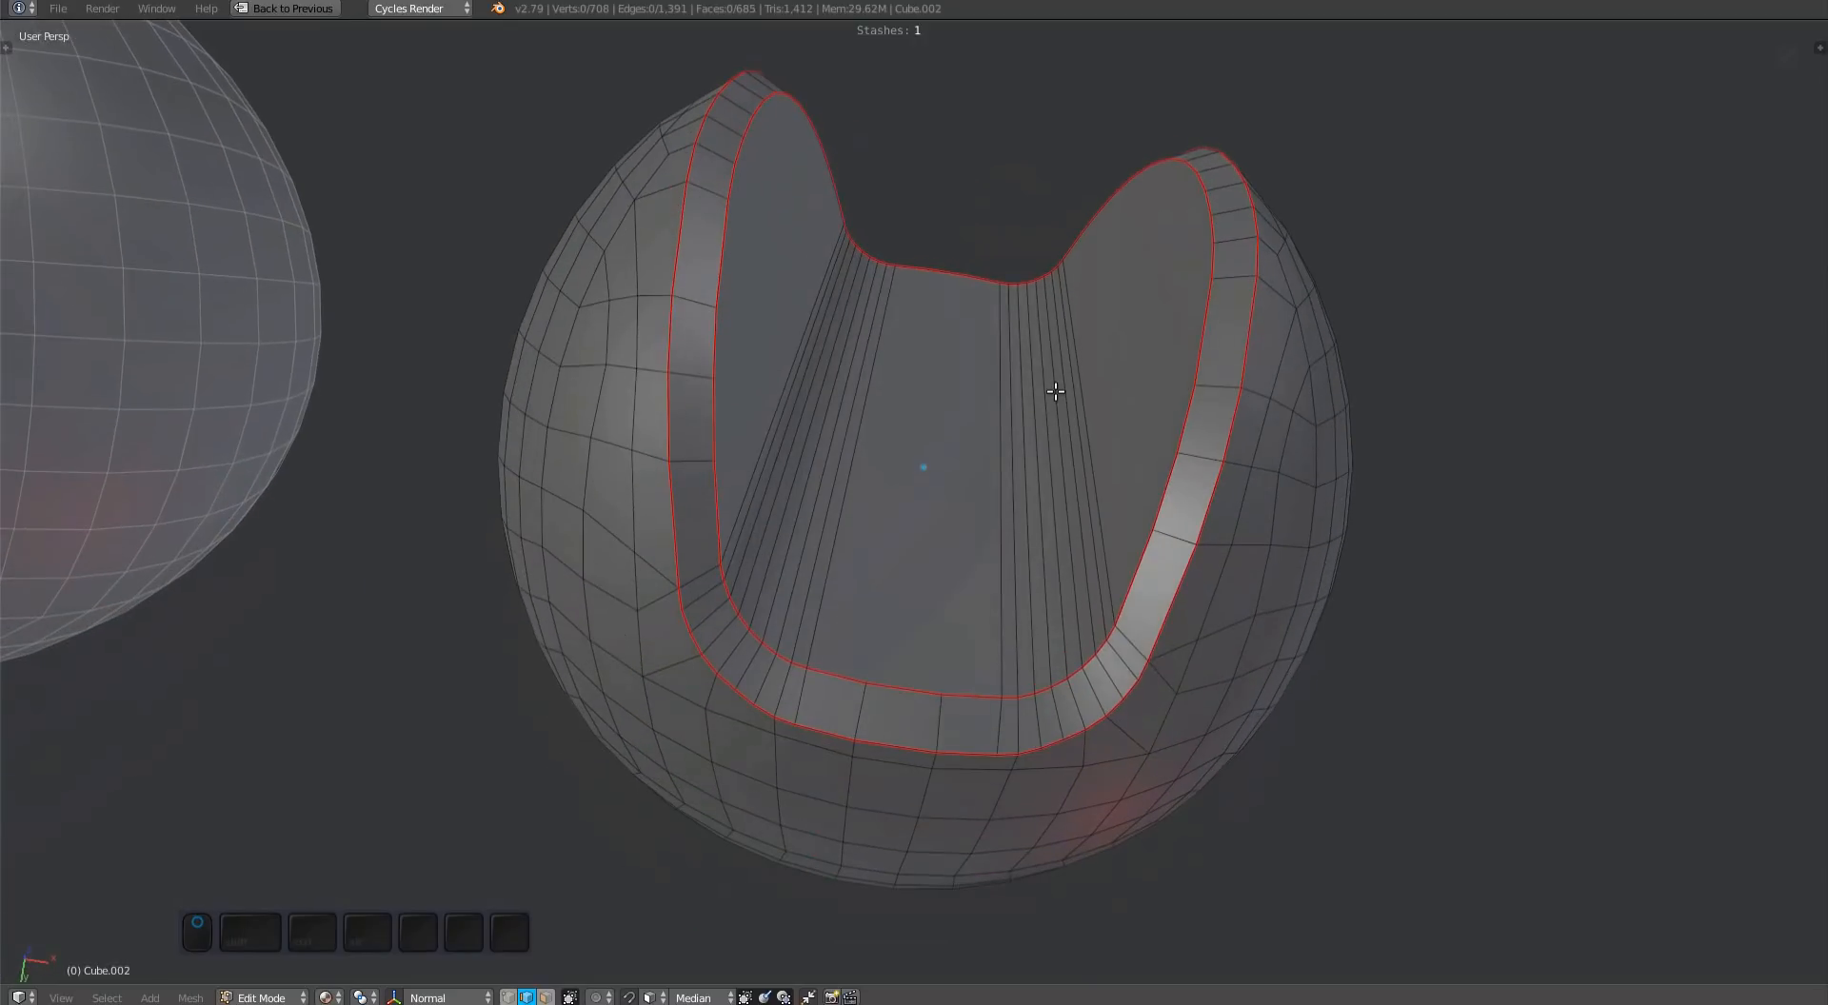
key("Tab")
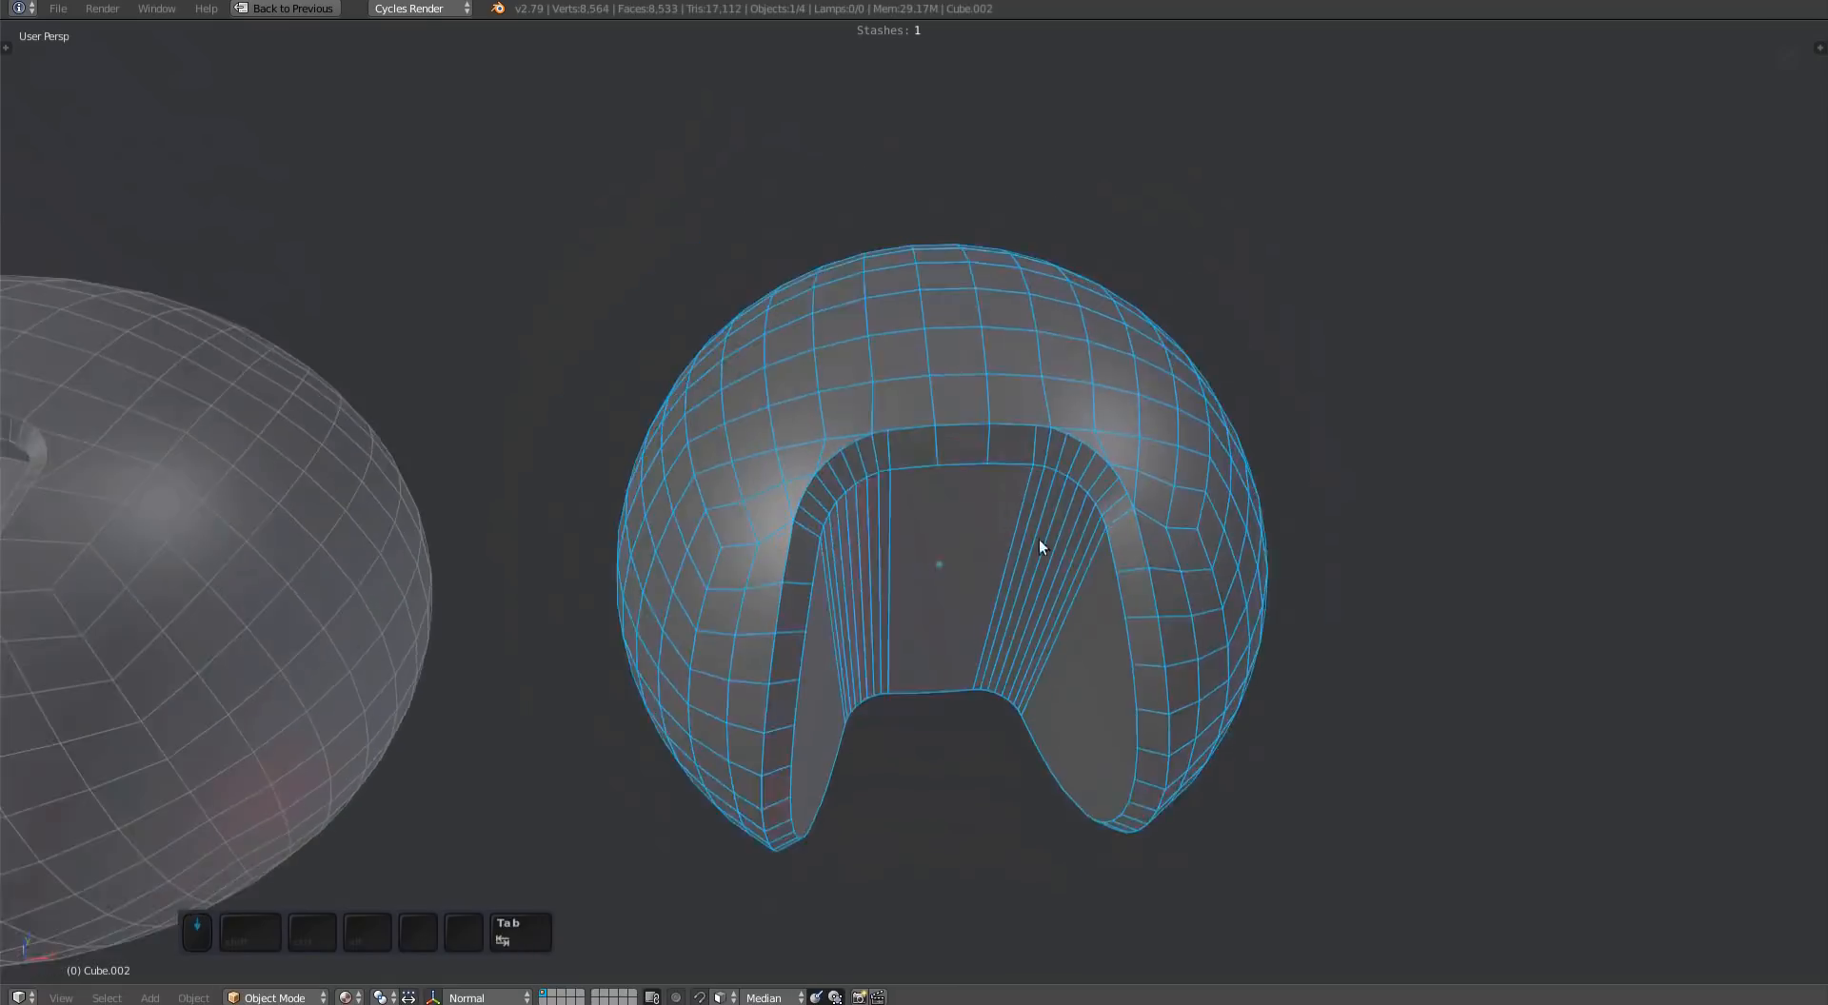